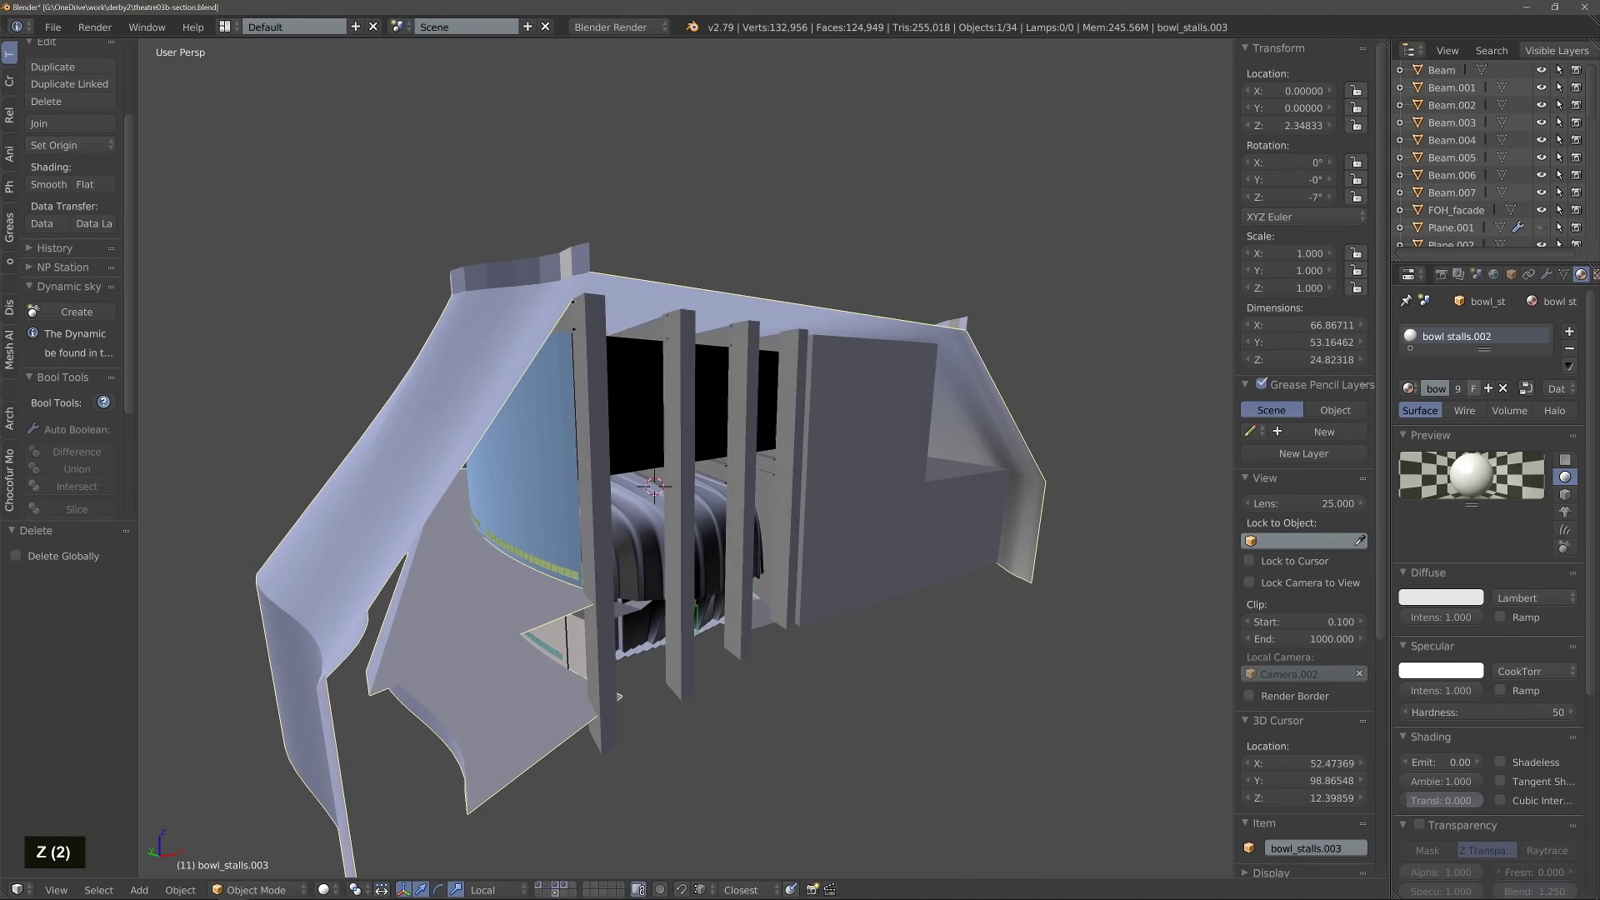
Step: Cut the outer building shell bowl_stalls.003 with the large section box using a Bool Tool Difference
scroll(683, 450, up, 8)
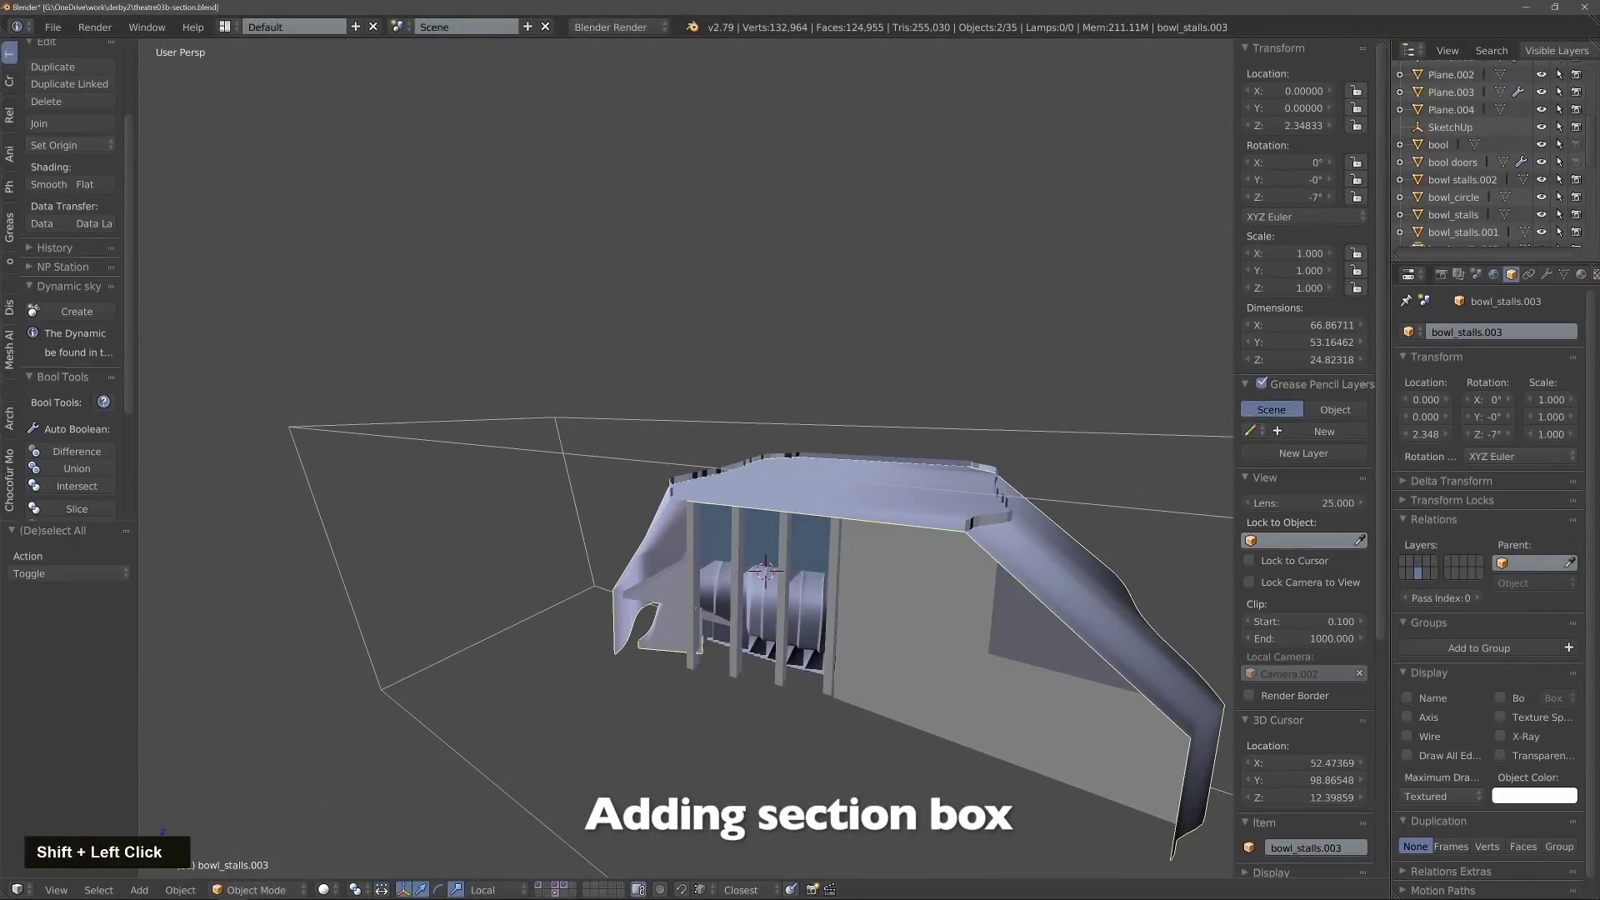
key(ctrl+z)
scroll(750, 518, down, 1)
double_click(750, 519)
scroll(667, 541, up, 1)
key(z)
shift+click(659, 541)
shift+click(716, 545)
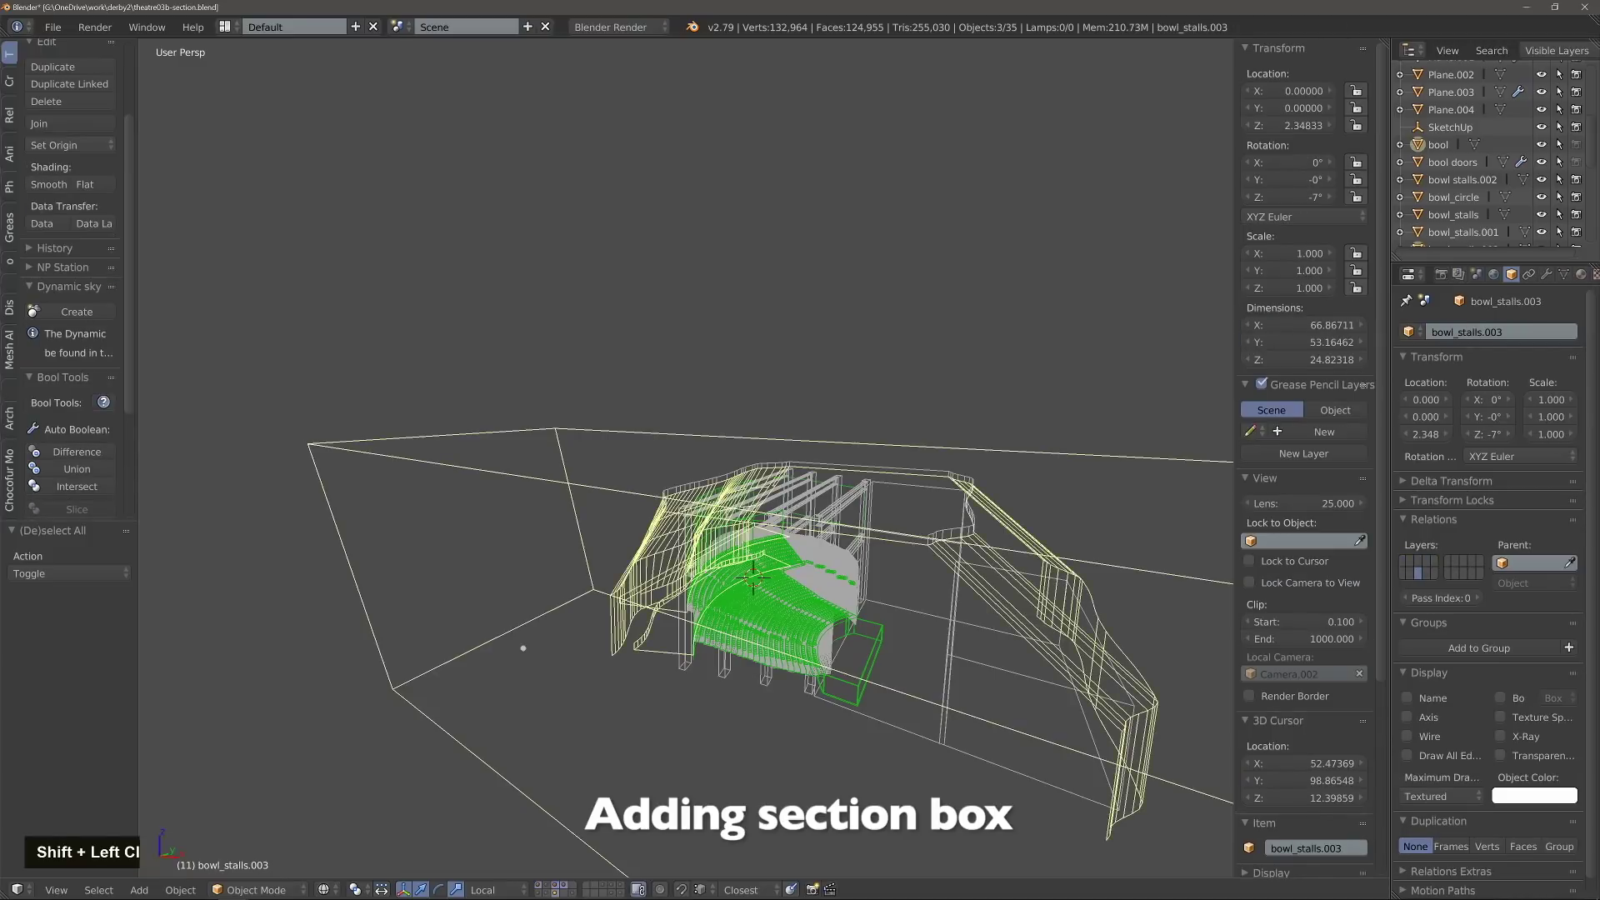
key(ctrl+alt+KP_Multiply)
Step: Clear the selection, search the outliner for "skp" and delete the imported skp_camera_Last_Saved_SketchUp_View camera
middle_drag(518, 650, 425, 636)
scroll(425, 635, down, 2)
key(a)
key(a)
shift+click(454, 676)
shift+click(454, 677)
shift+click(454, 677)
double_click(475, 602)
shift+click(475, 601)
scroll(475, 602, down, 3)
text(a)
text(skp)
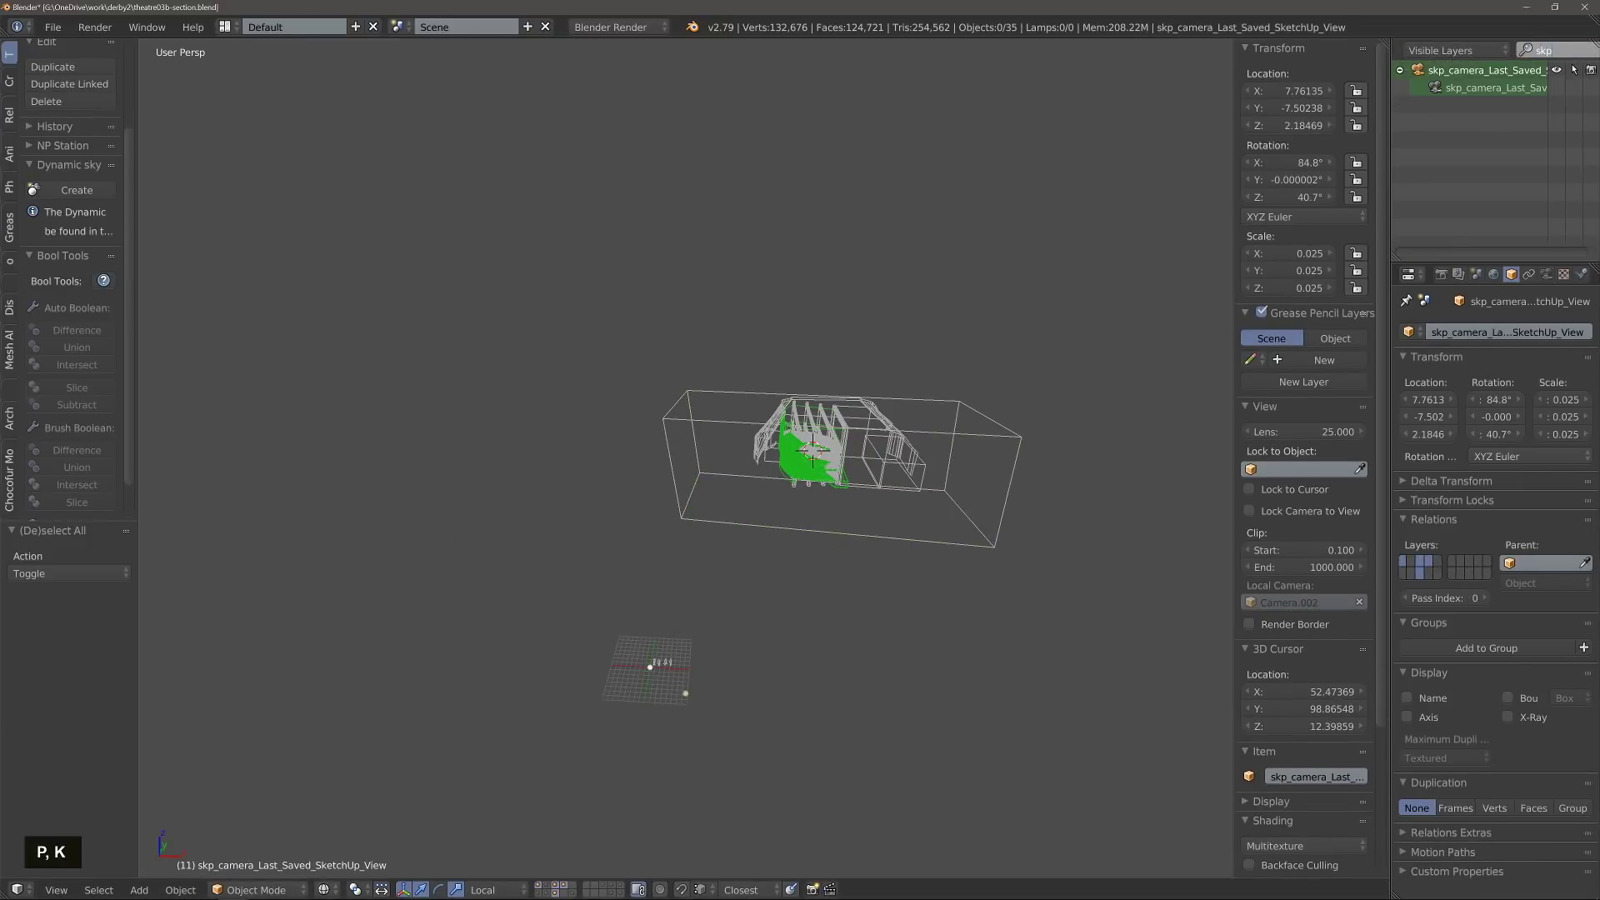
text(x)
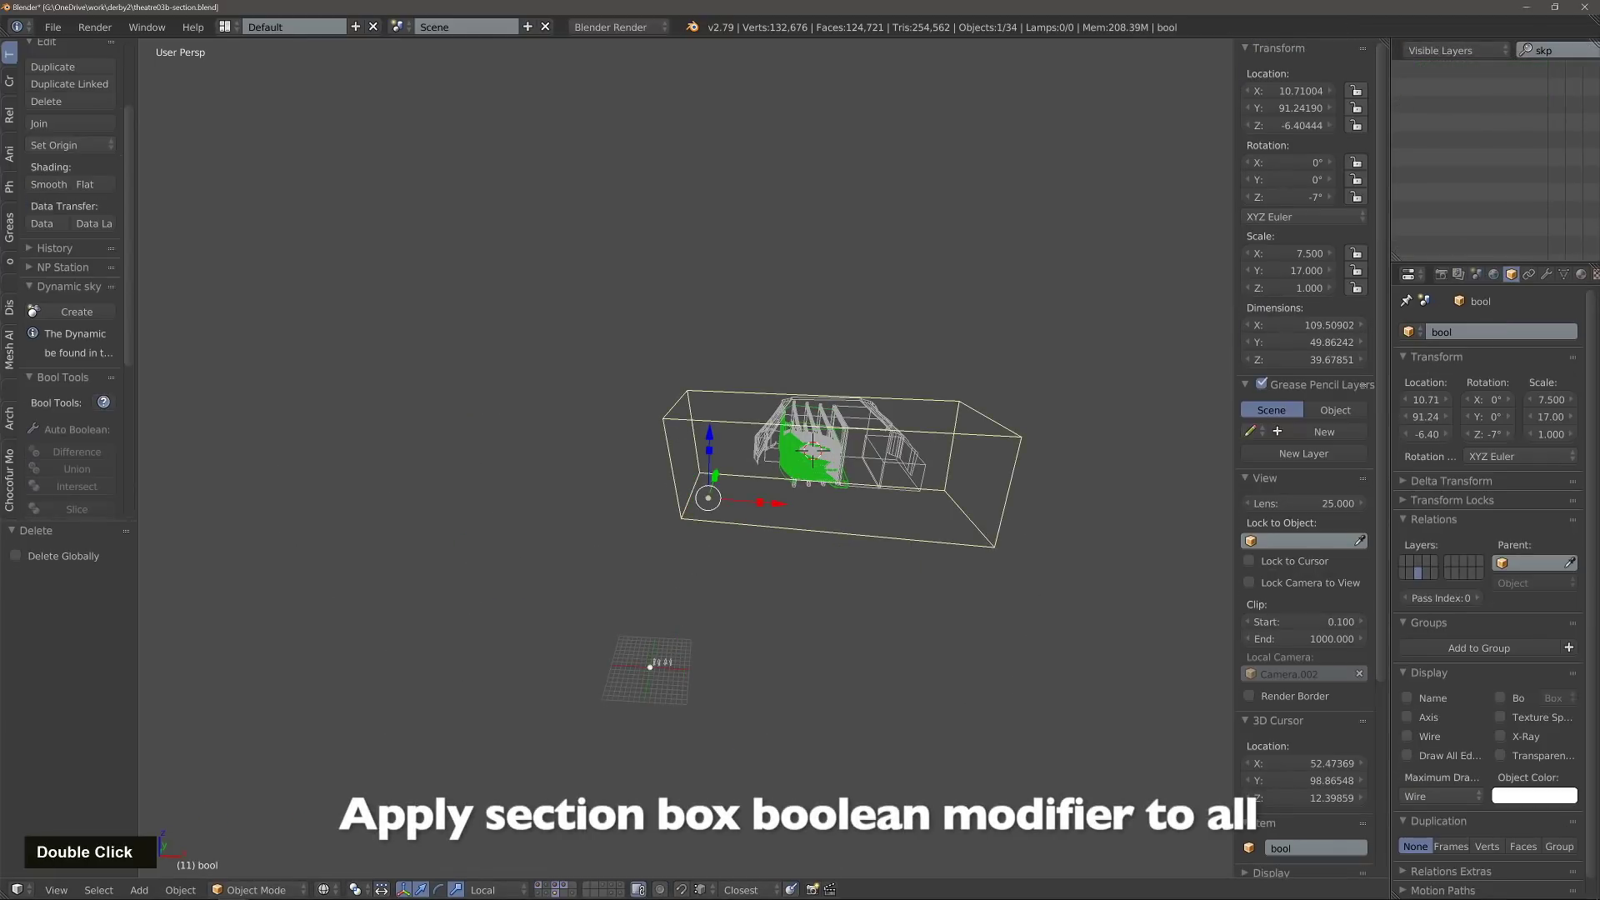
Step: Select all theatre objects with the outer shell bowl_stalls.003 active and link its section-box Boolean modifier to them
scroll(788, 425, up, 3)
key(a)
key(b)
drag(650, 303, 1042, 617)
key(z)
scroll(785, 426, up, 3)
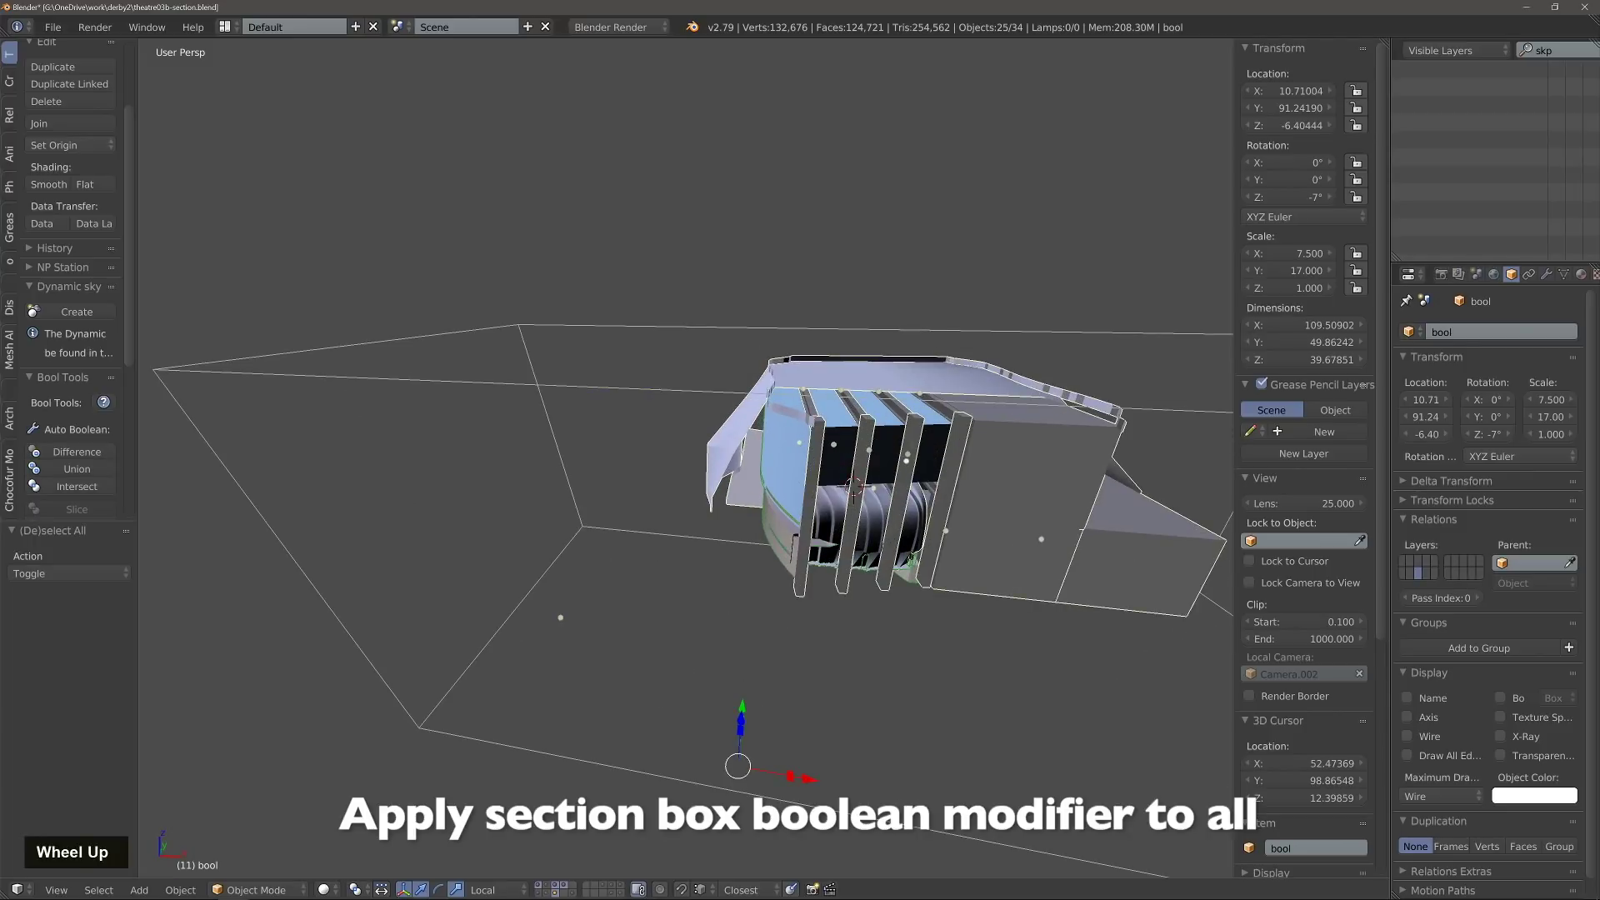
shift+click(868, 527)
click(1546, 274)
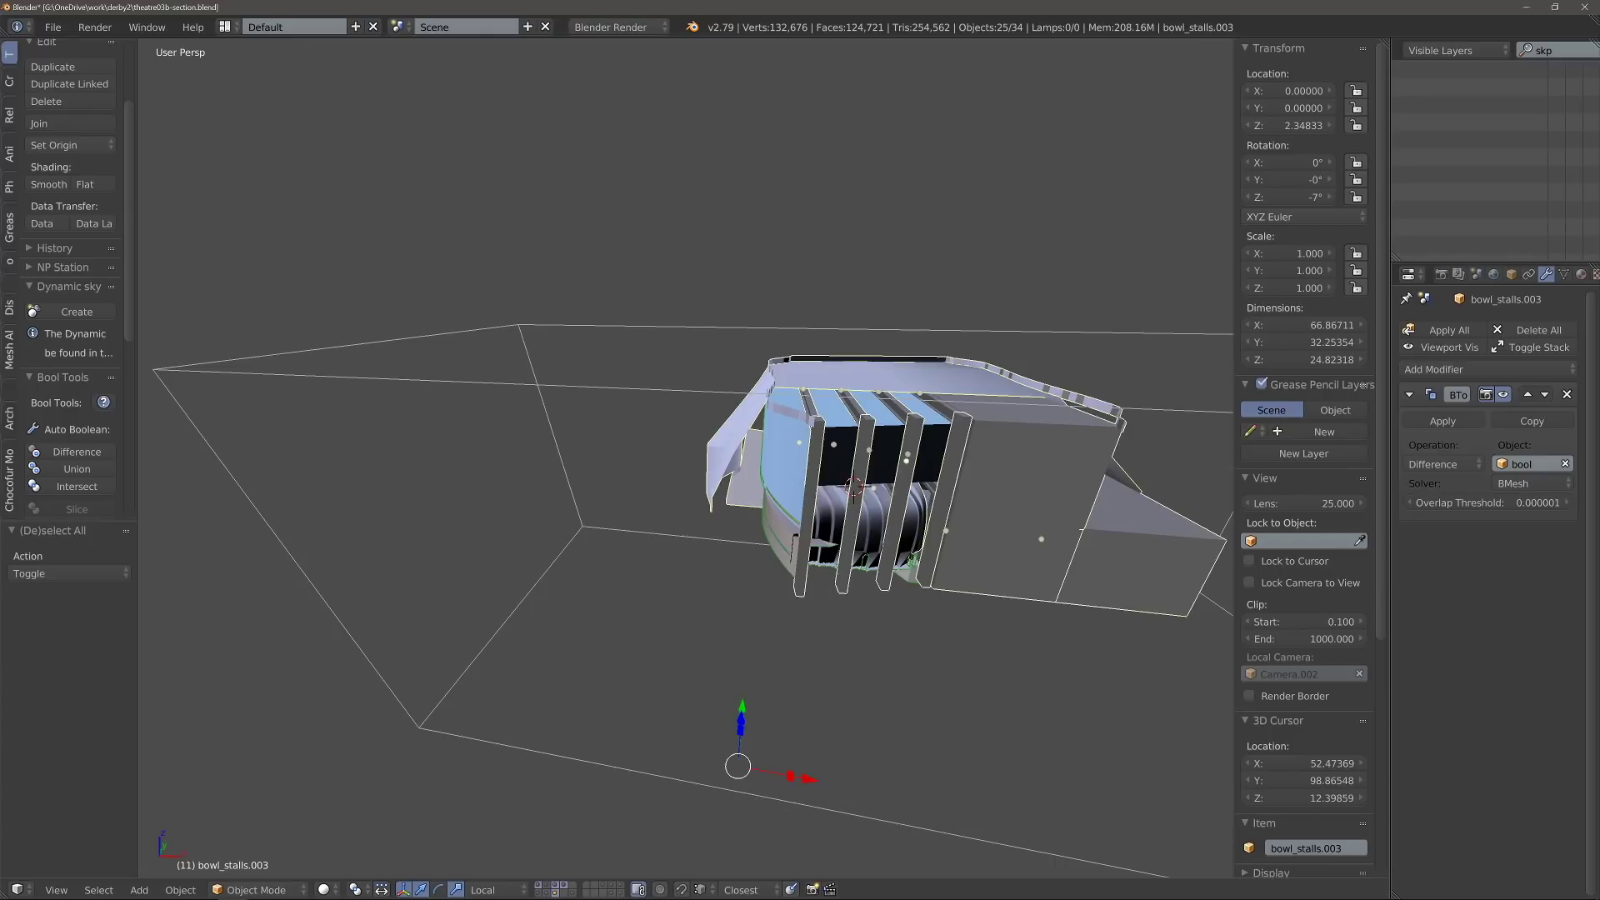
key(ctrl+l)
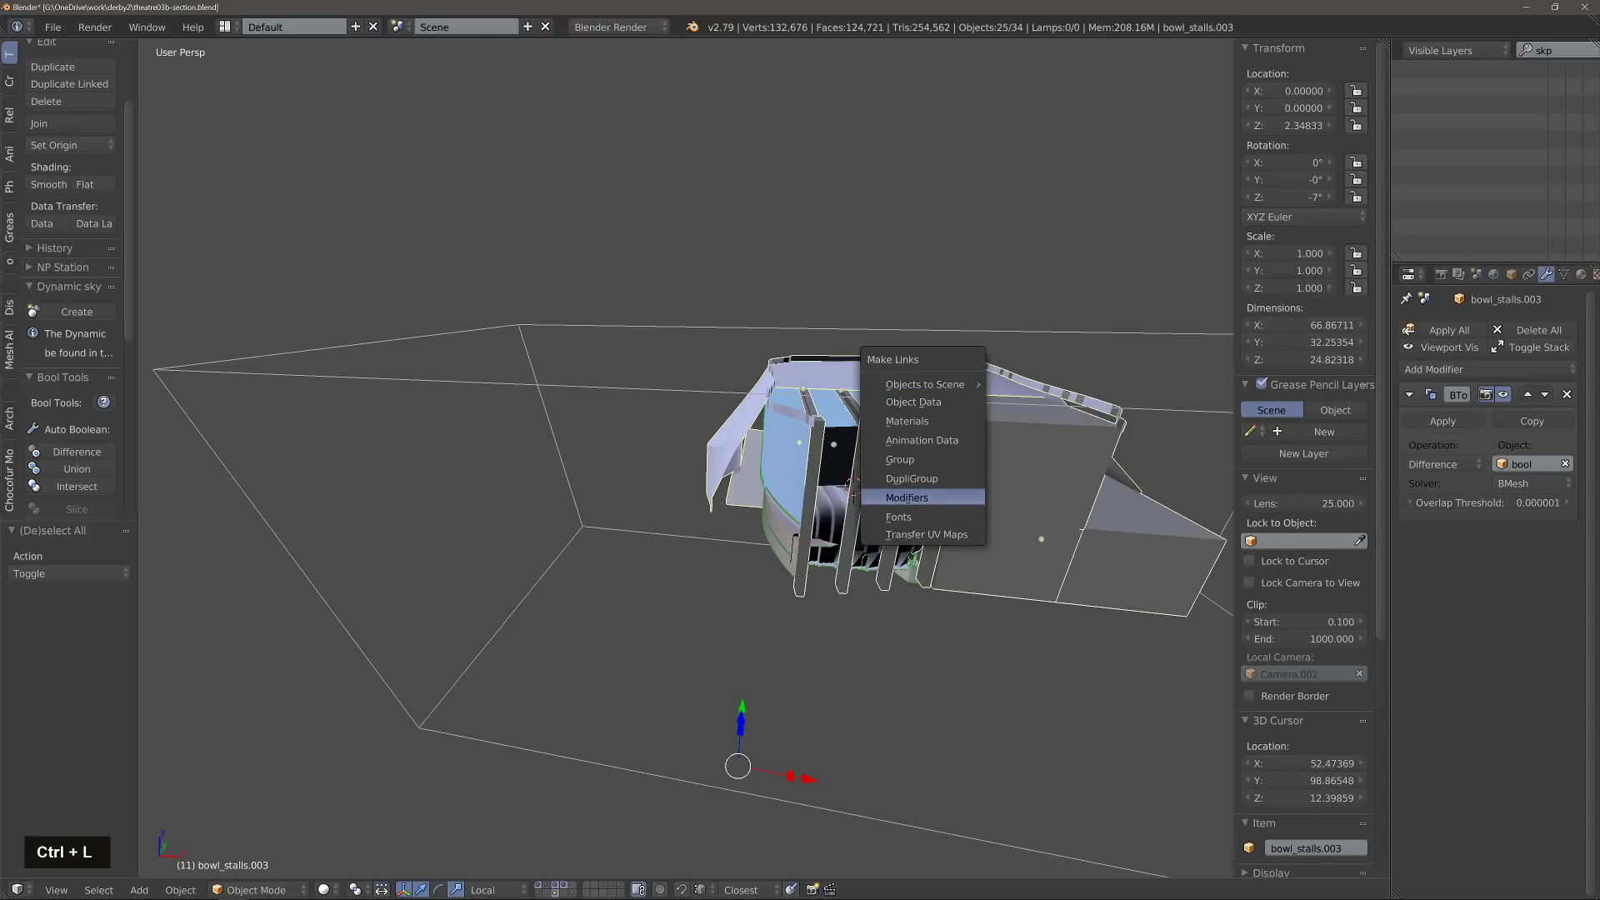
click(906, 497)
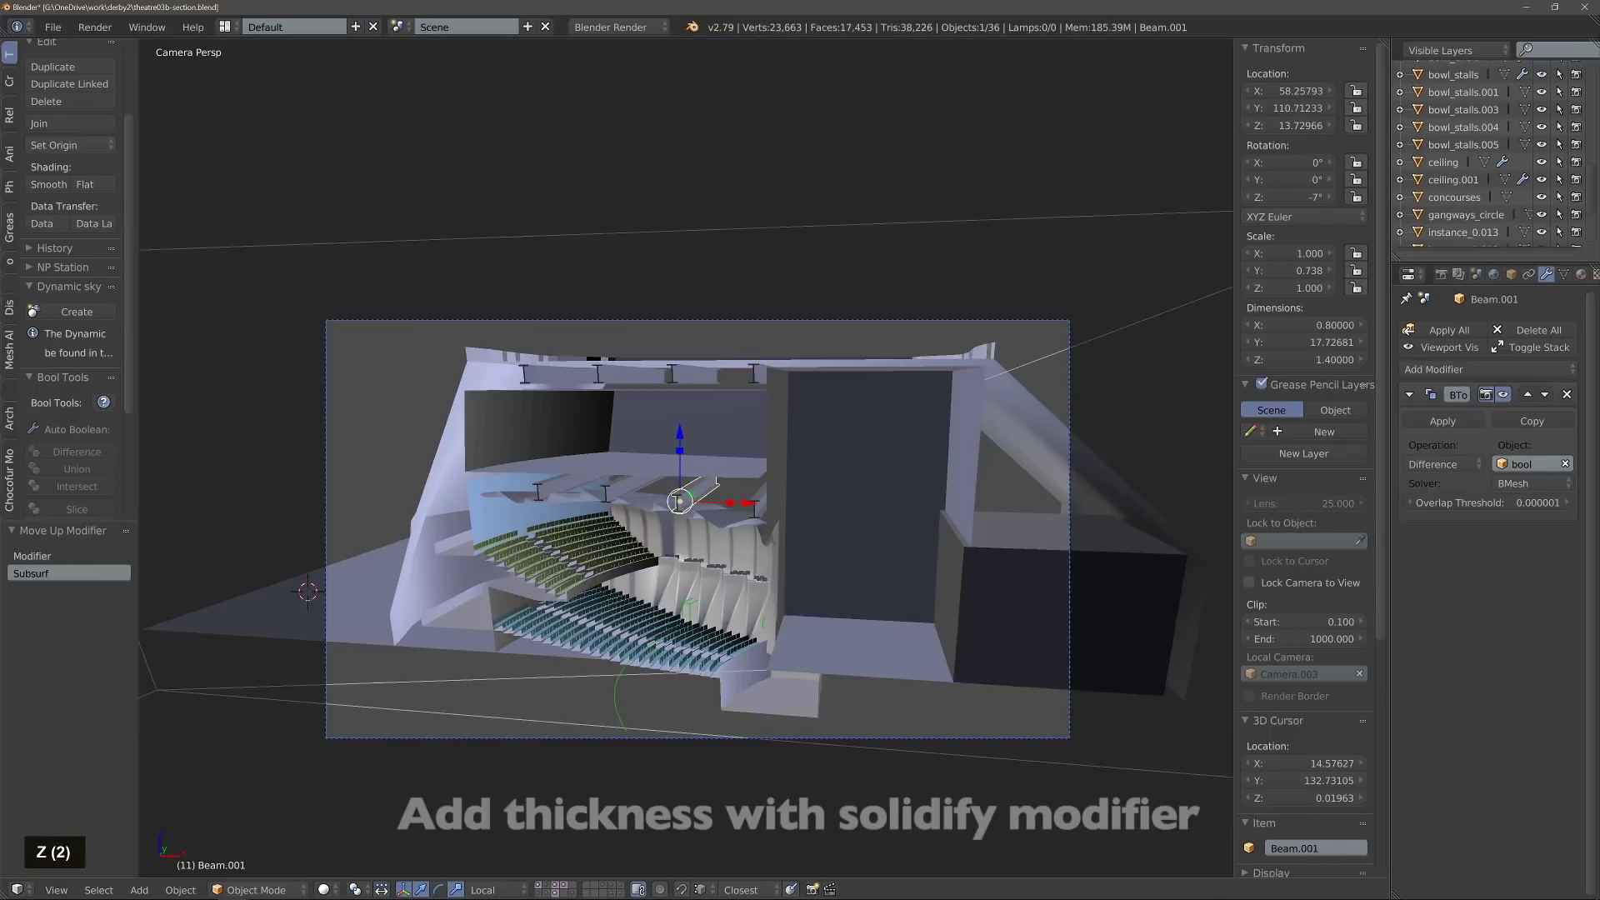
Step: Scale the four lower ceiling beams along the Z axis and move them slightly upward
shift+click(678, 499)
key(s)
key(z)
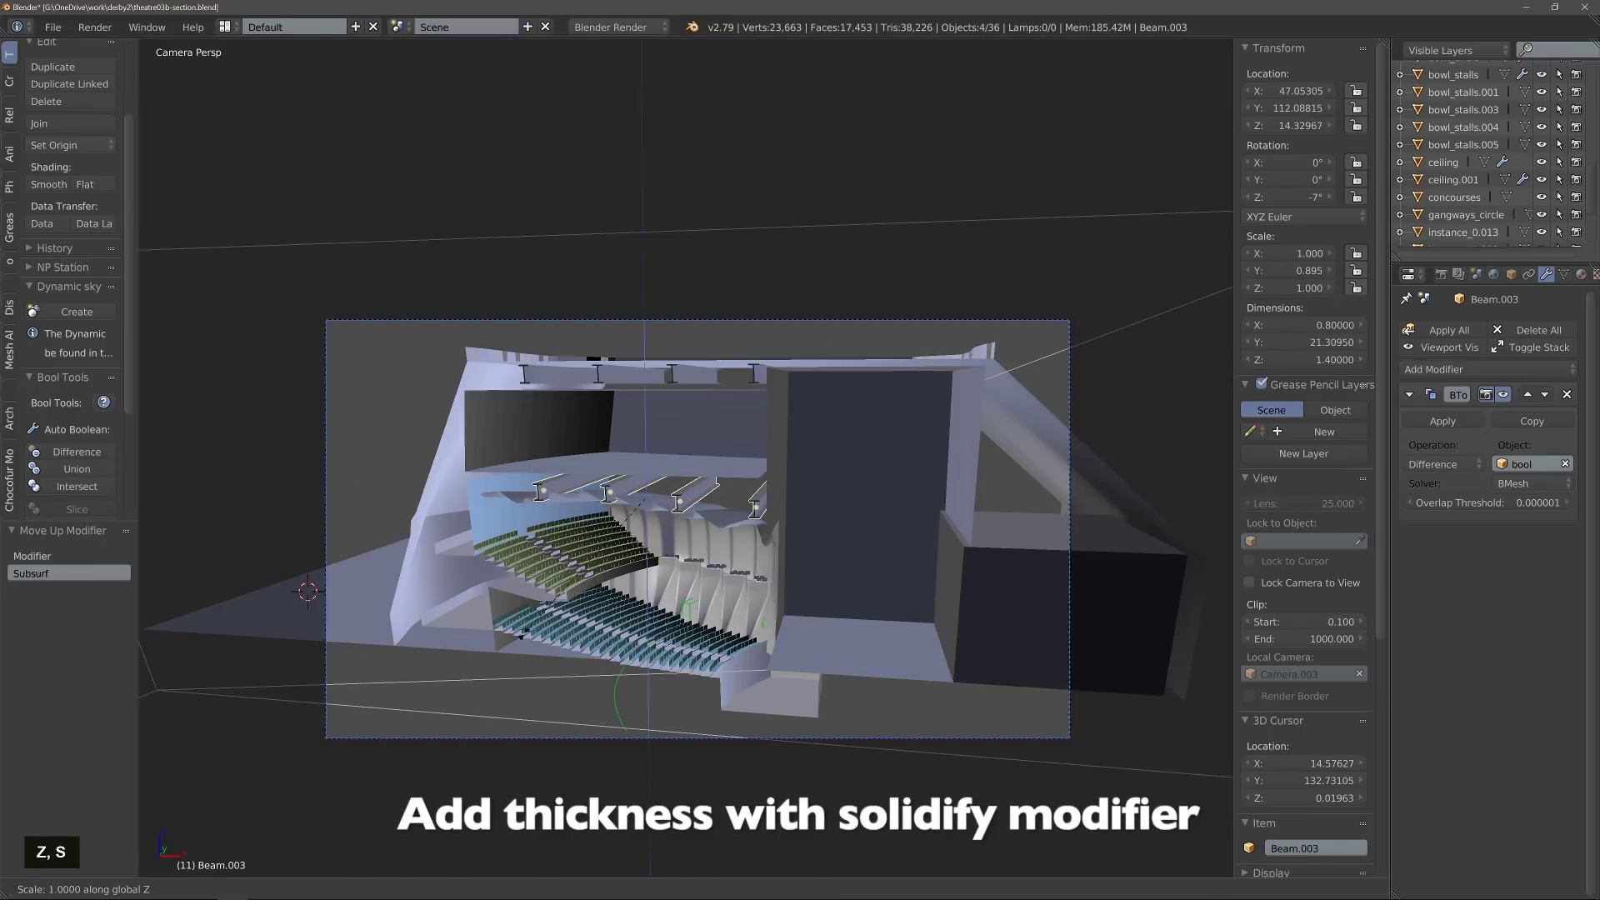
key(g)
Step: Add a Solidify modifier with thickness 5 to the ground plane, placed before its Boolean, and apply the object's scale
click(358, 612)
click(1488, 369)
click(1212, 630)
click(1536, 539)
click(1442, 445)
text(5)
key(Return)
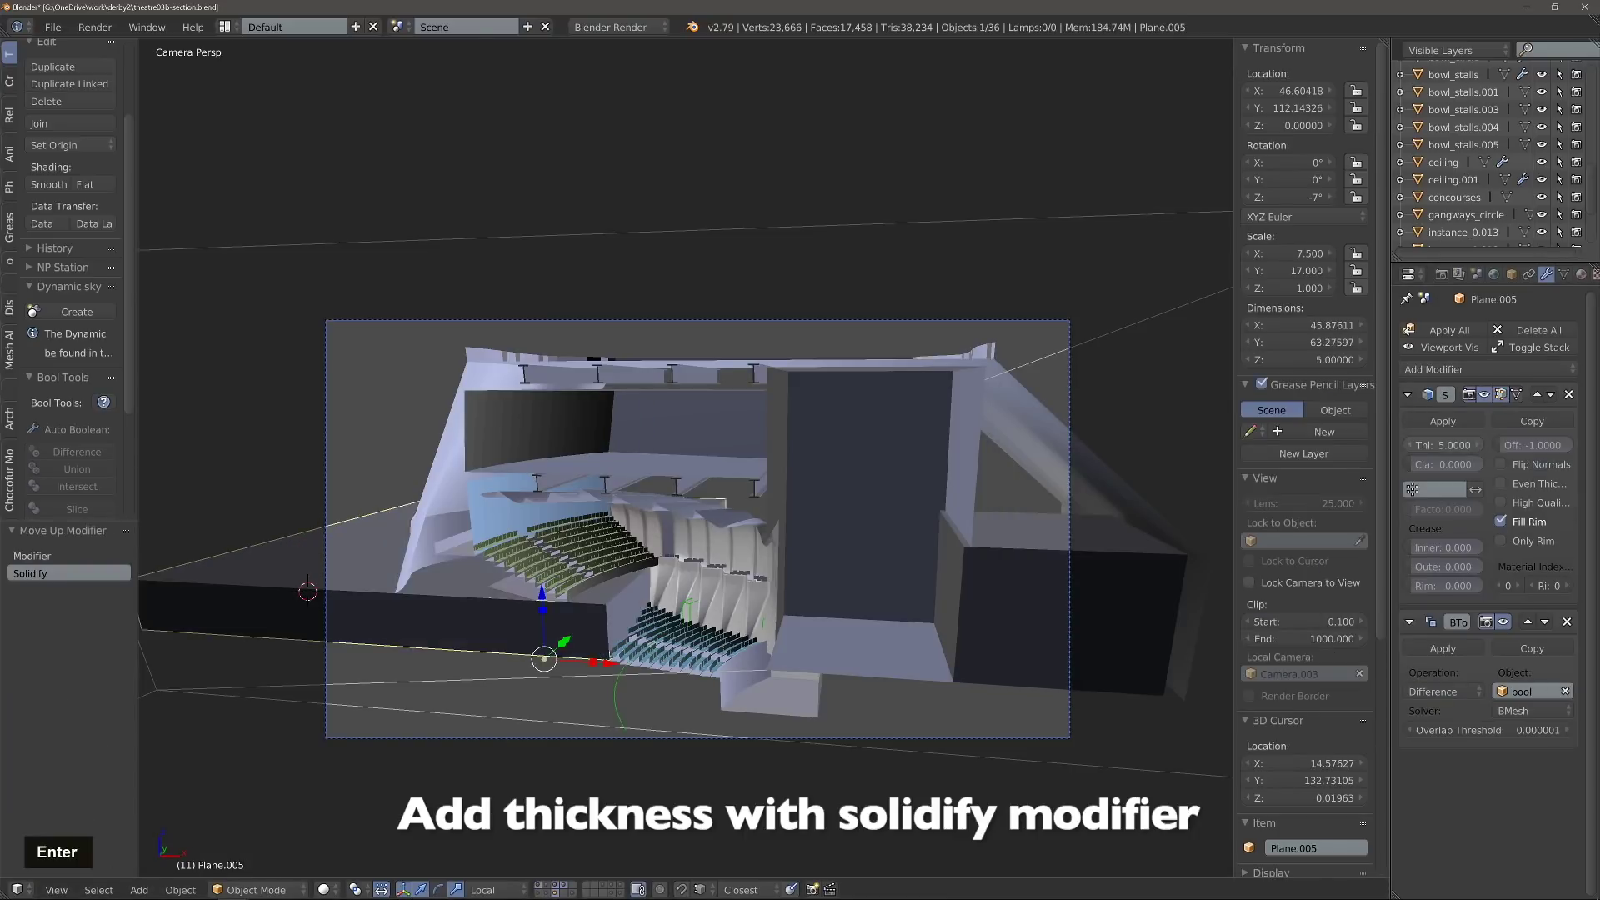
key(ctrl+a)
Step: Add a Solidify modifier before the pit's Boolean with thickness 0.3, Even Thickness and High Quality Normals
double_click(770, 698)
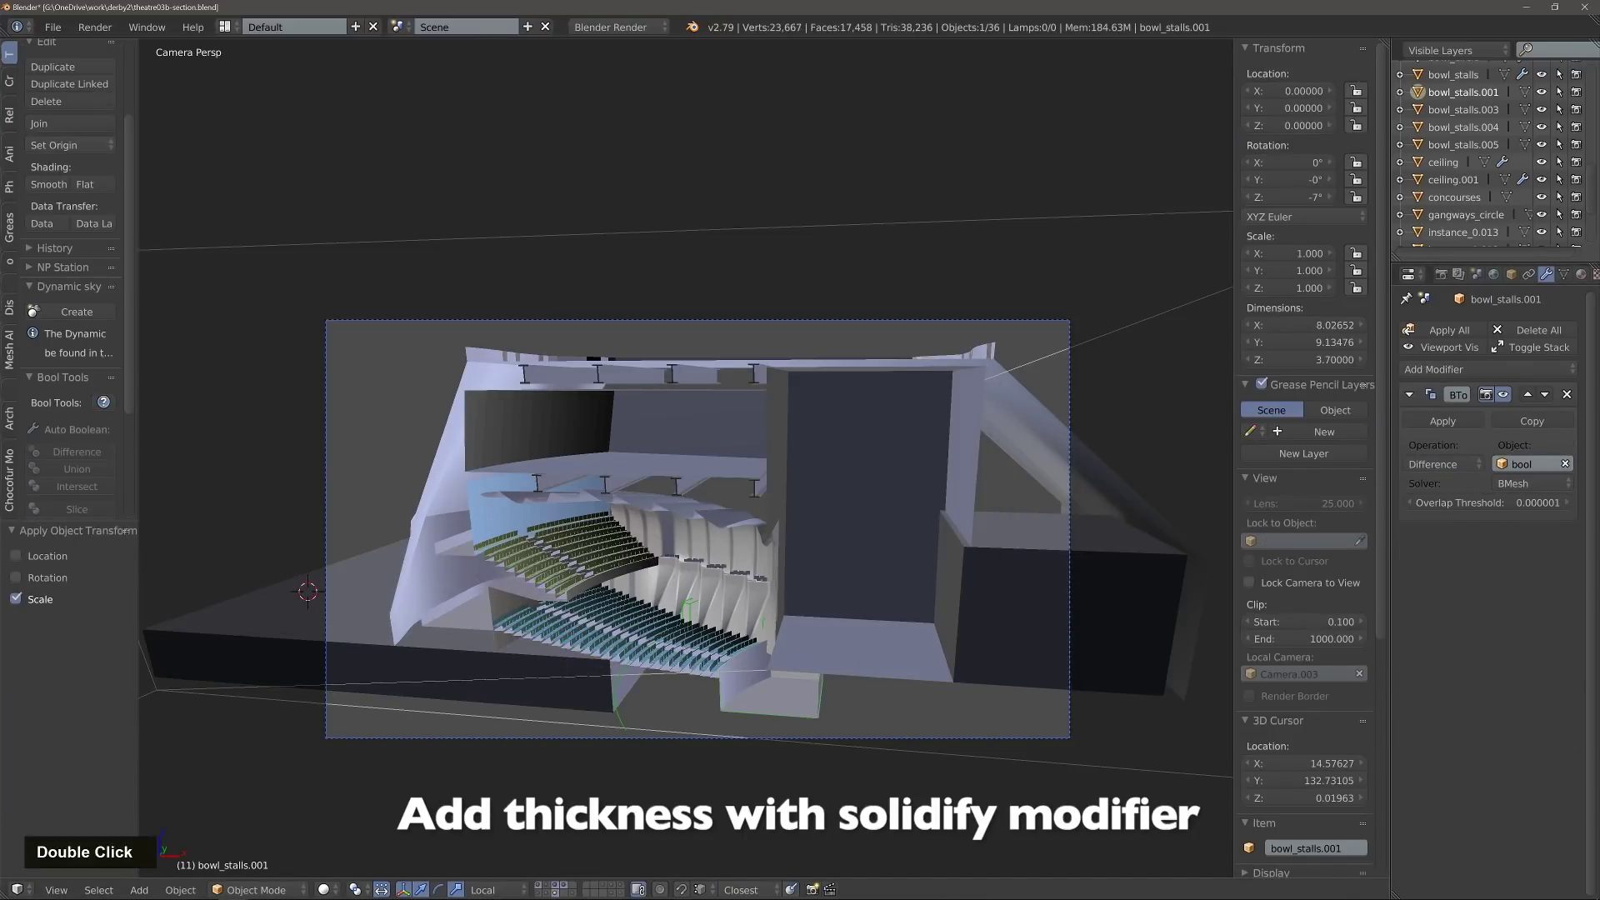
click(1488, 369)
key(y)
click(1536, 539)
click(1443, 444)
text(.3)
key(Return)
click(1500, 483)
click(1500, 502)
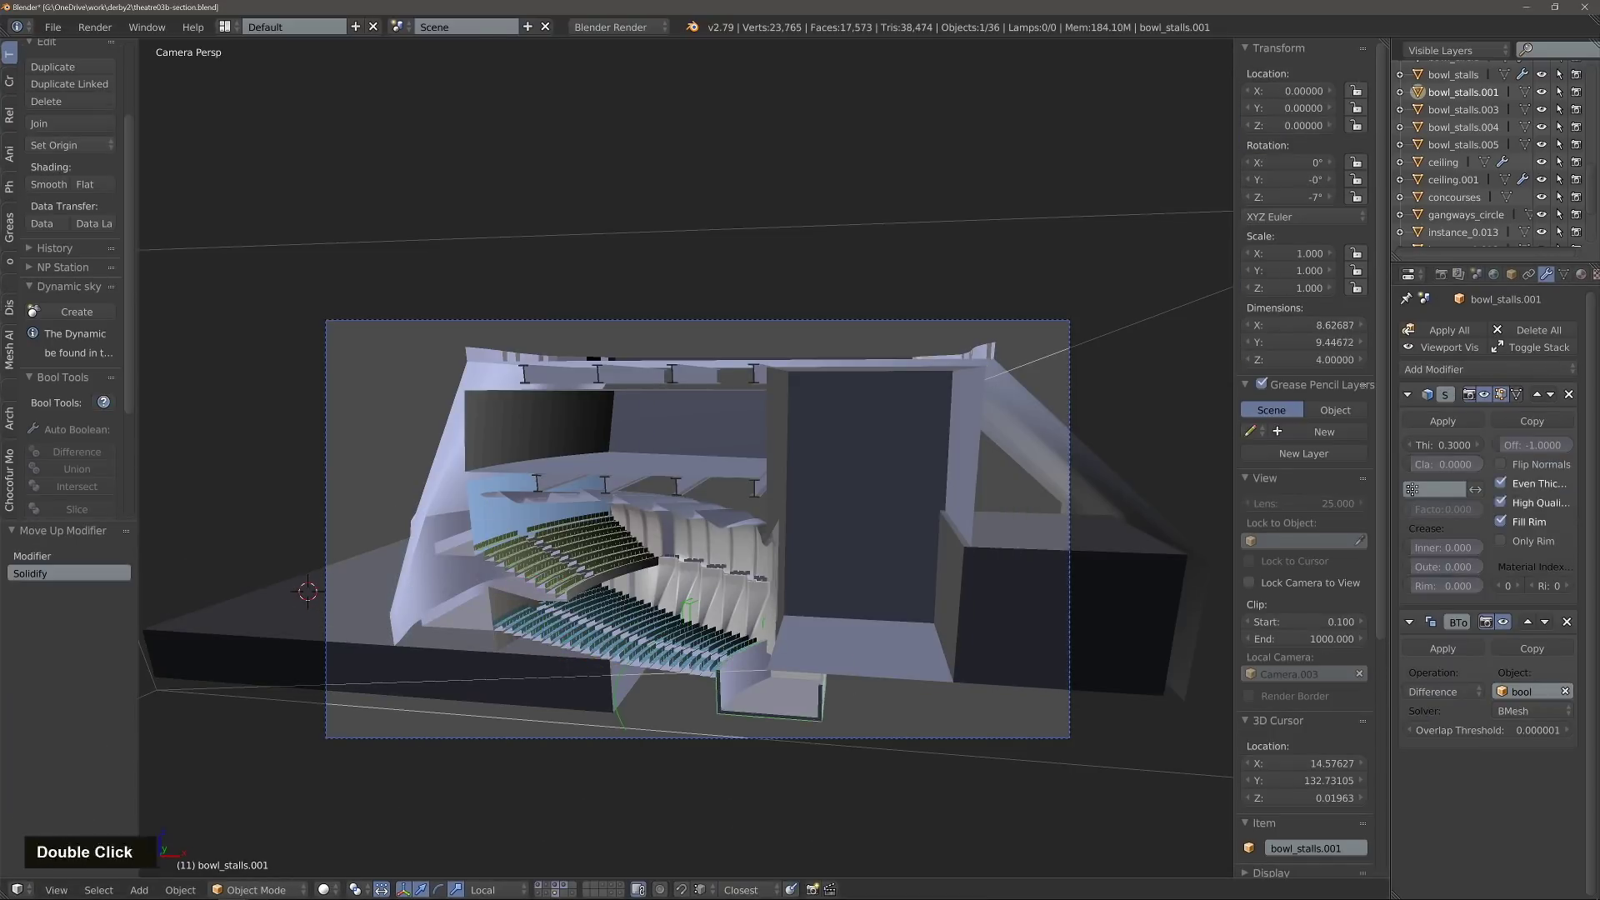
Step: Solidify the stage tower by 0.3 with Even Thickness and High Quality Normals before its Boolean, and apply its scale
right_click(949, 517)
click(1488, 369)
key(y)
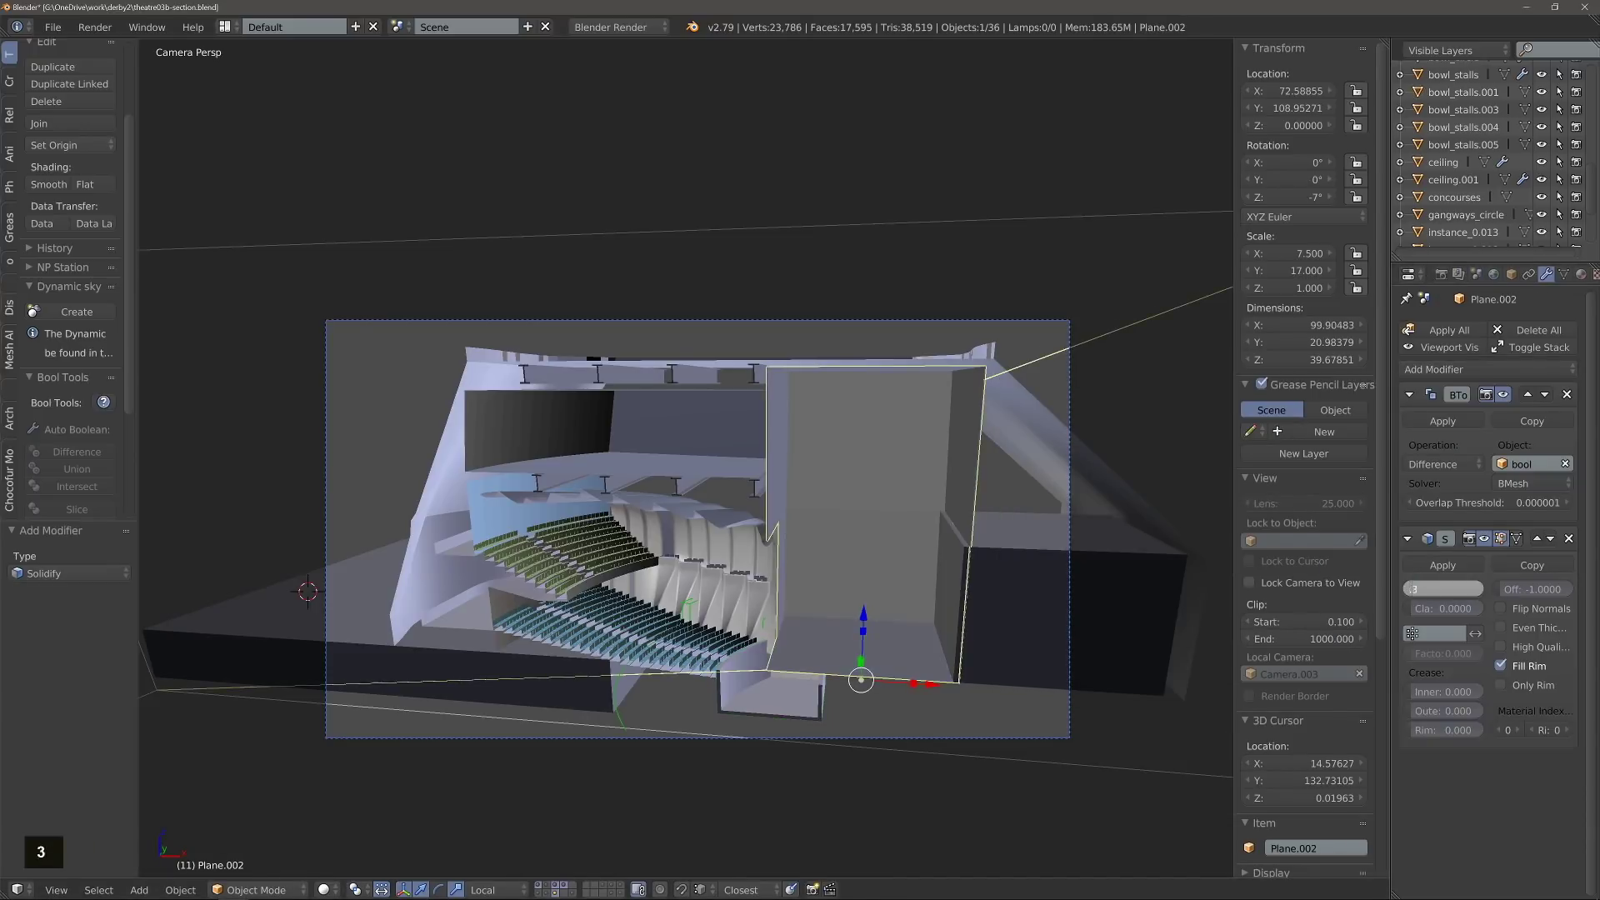
click(1442, 589)
text(.3)
key(Return)
click(1500, 628)
click(1501, 647)
key(ctrl+a)
key(s)
click(1536, 538)
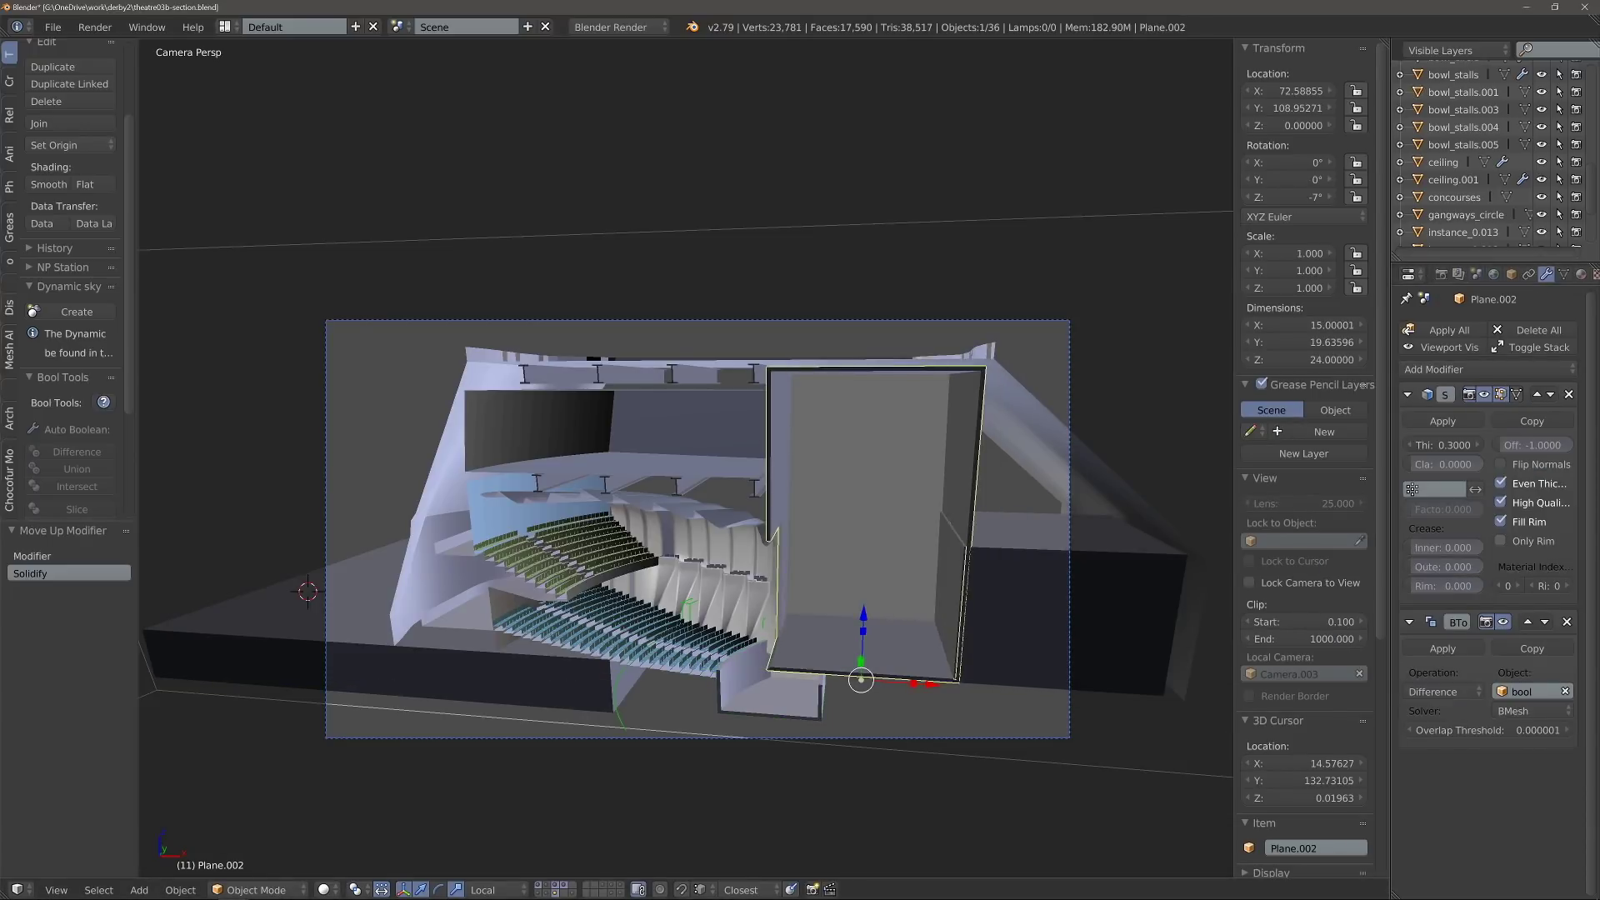
Step: Open up the low block beside the stage tower by deleting its front face and the edge loop adjoining the tower
right_click(1004, 638)
key(Tab)
key(ctrl+Tab)
key(f)
key(x)
key(f)
right_click(975, 654)
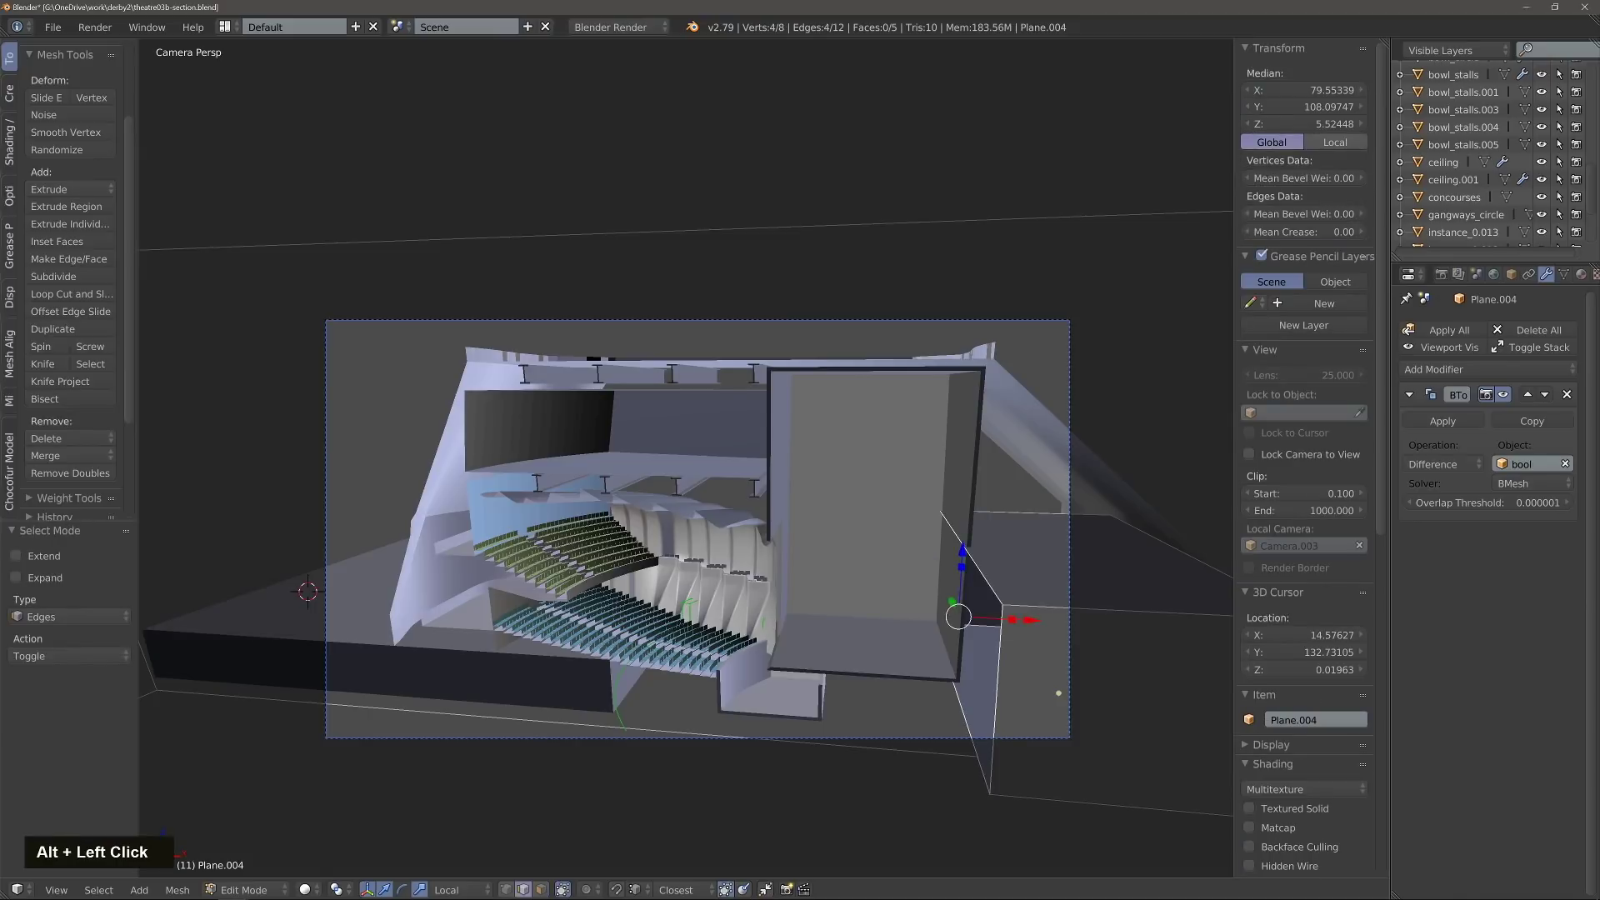
key(x)
key(Tab)
Step: Link the stage tower's modifiers to the low block beside it
right_click(950, 516)
shift+right_click(1009, 646)
shift+right_click(925, 504)
key(ctrl+l)
click(917, 497)
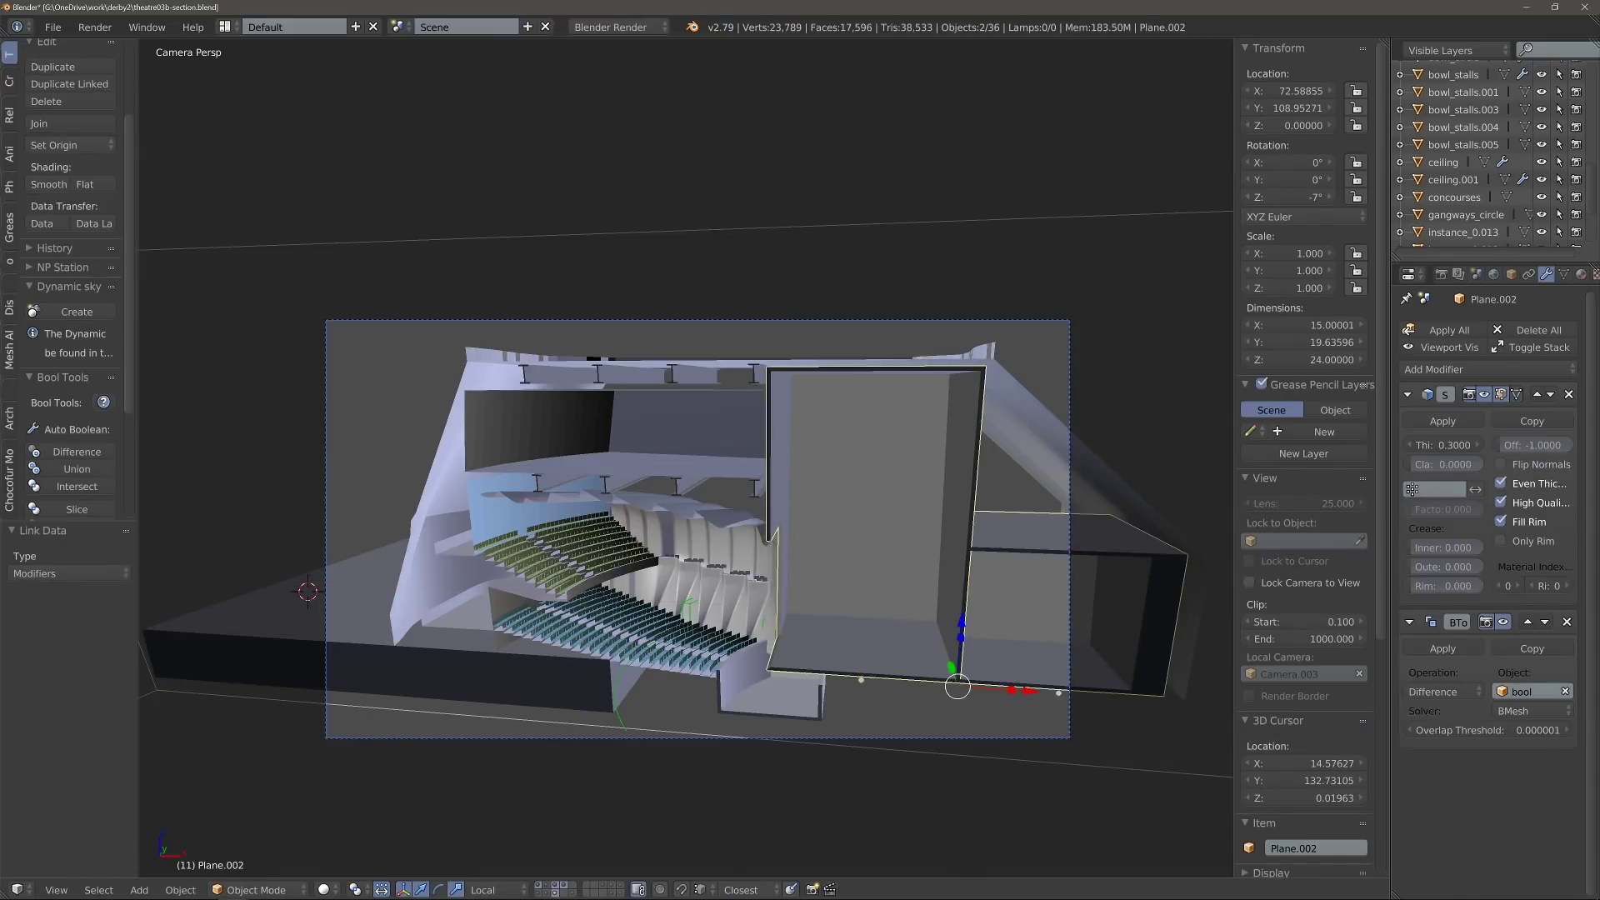
Step: Reorder the modifiers of the wavy auditorium lining to Boolean, Subdivision Surface and Solidify
right_click(690, 515)
scroll(690, 515, up, 16)
click(1536, 538)
scroll(1537, 538, up, 1)
scroll(969, 495, down, 13)
click(1536, 623)
click(1527, 787)
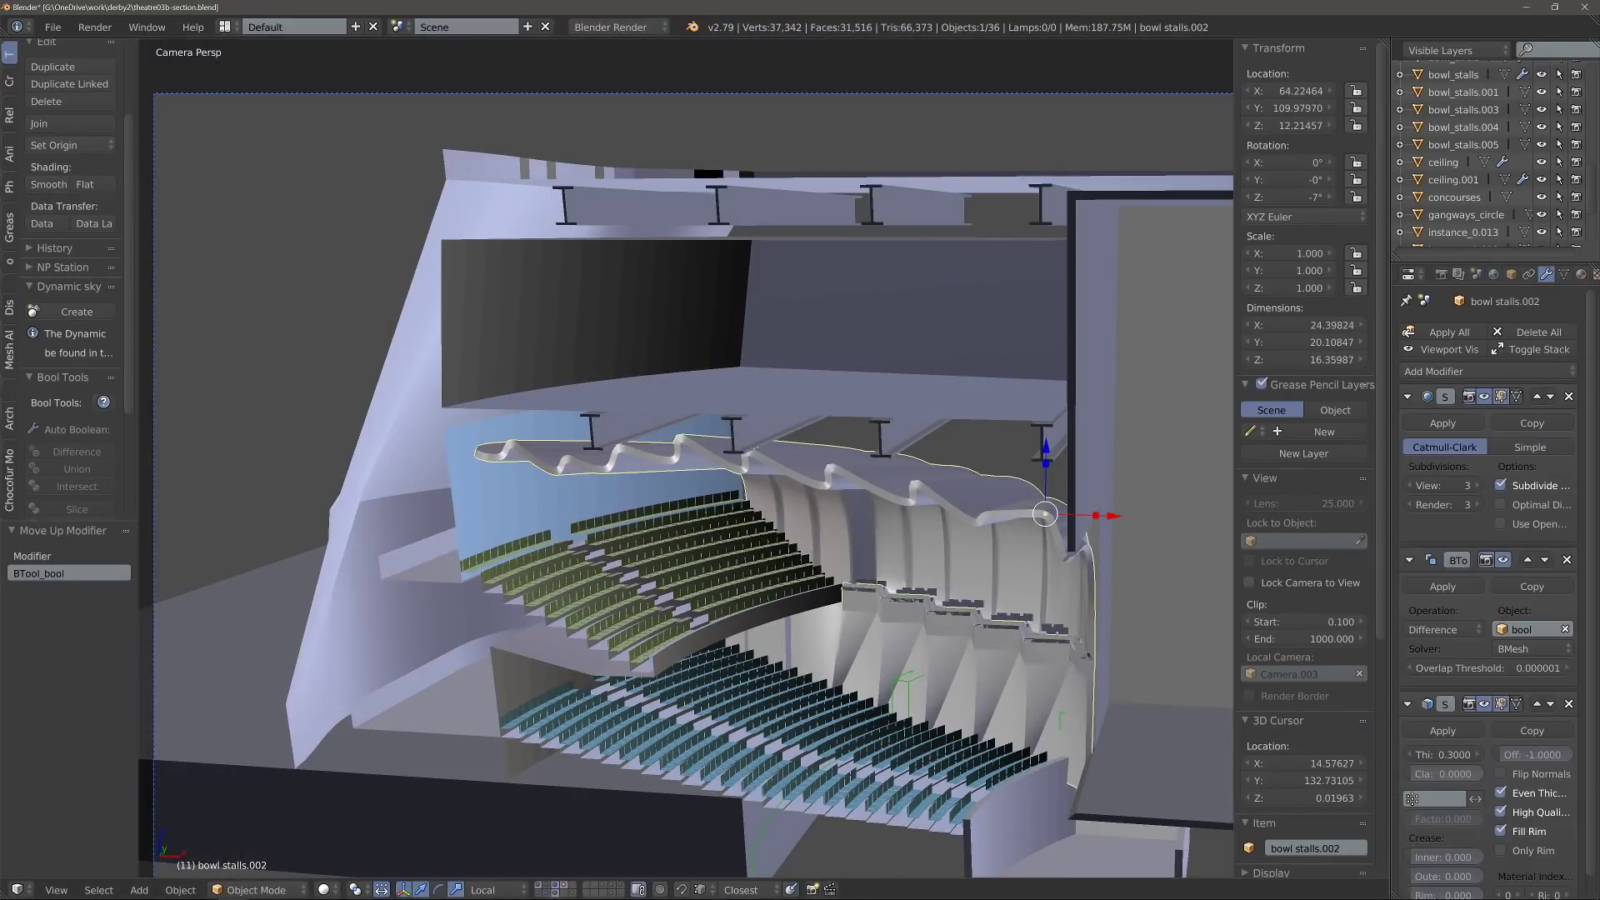
click(1529, 560)
click(1536, 541)
click(1527, 560)
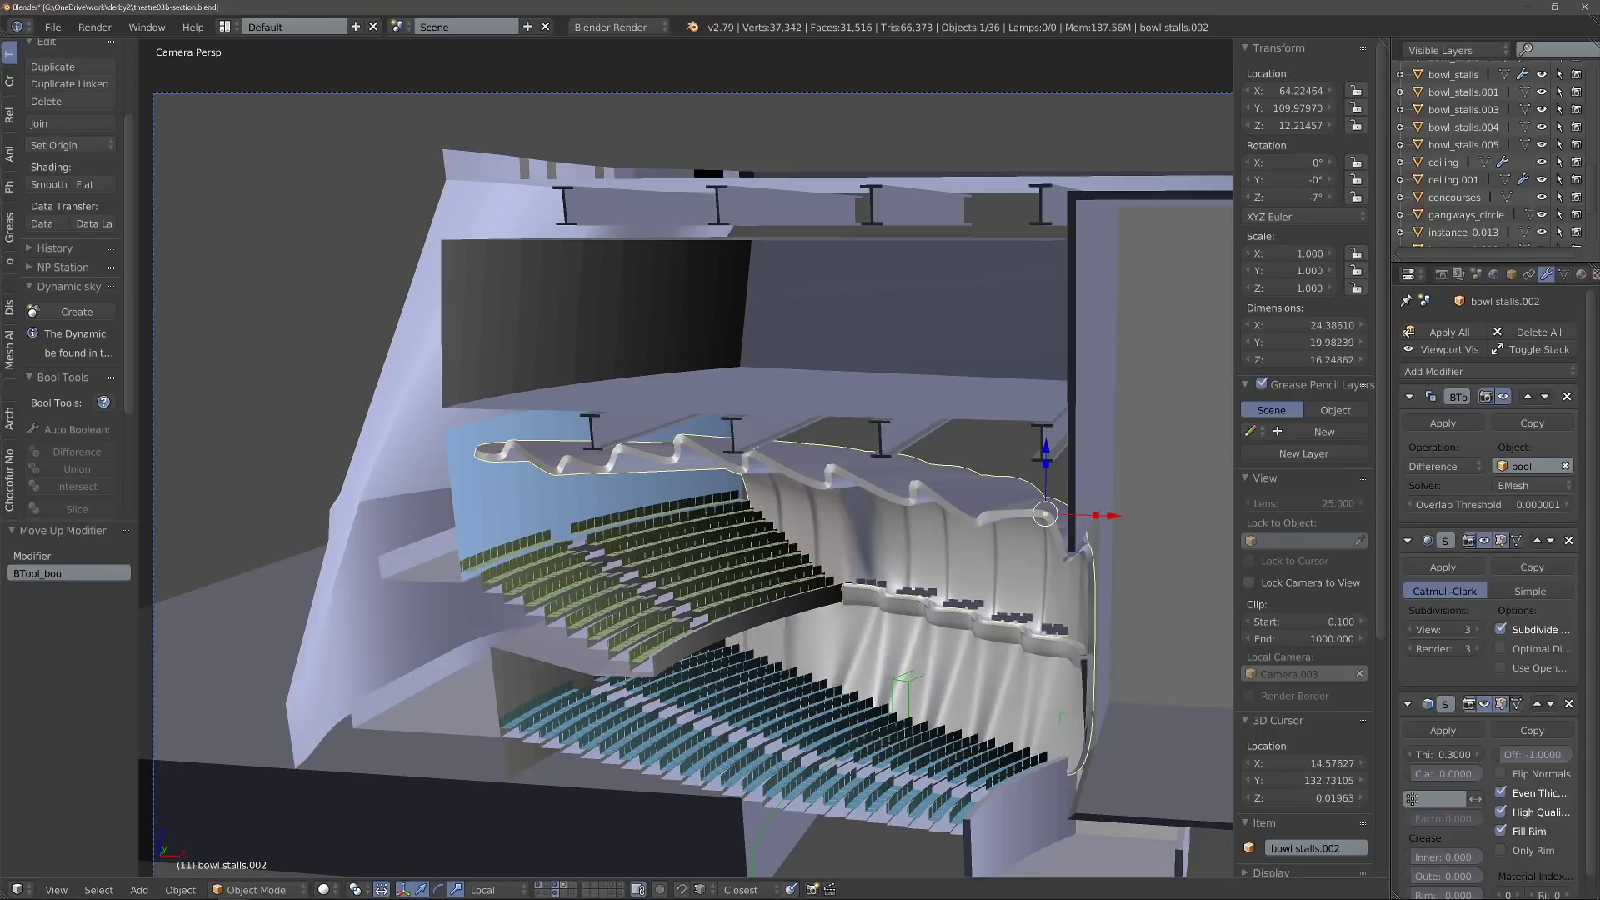
Step: Shade the balcony bowl_circle smooth and enable Auto Smooth on its normals
scroll(941, 350, down, 2)
right_click(652, 570)
scroll(653, 570, up, 3)
key(space)
key(Return)
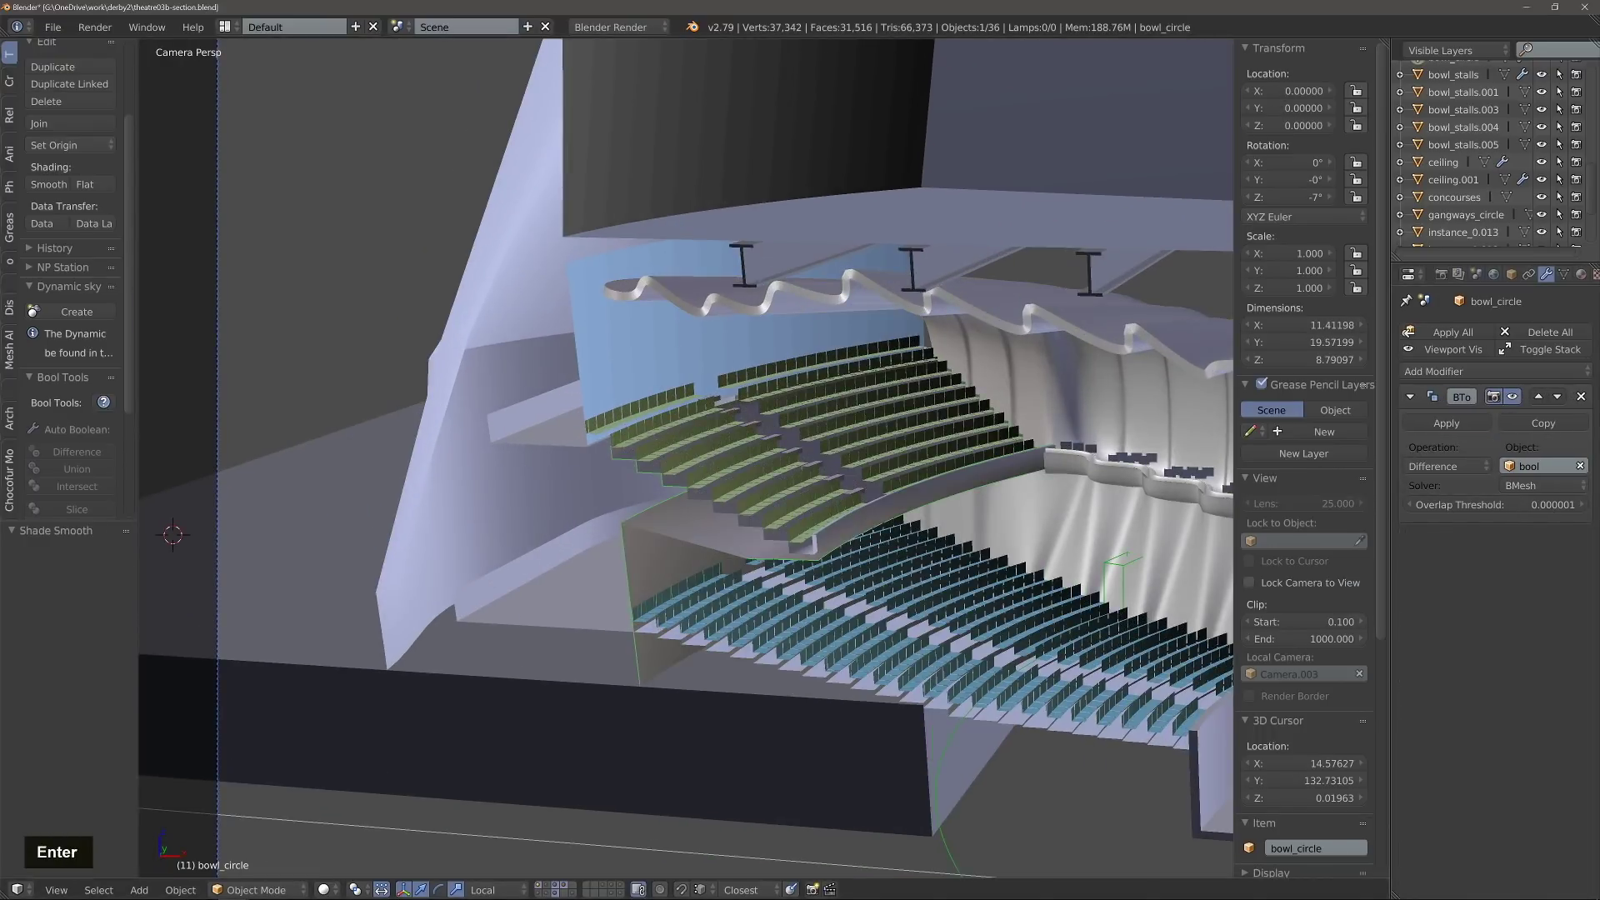
click(1564, 274)
click(1492, 762)
Step: Add a Solidify modifier to the balcony and set its offset to 1
click(1546, 274)
click(1495, 372)
key(Return)
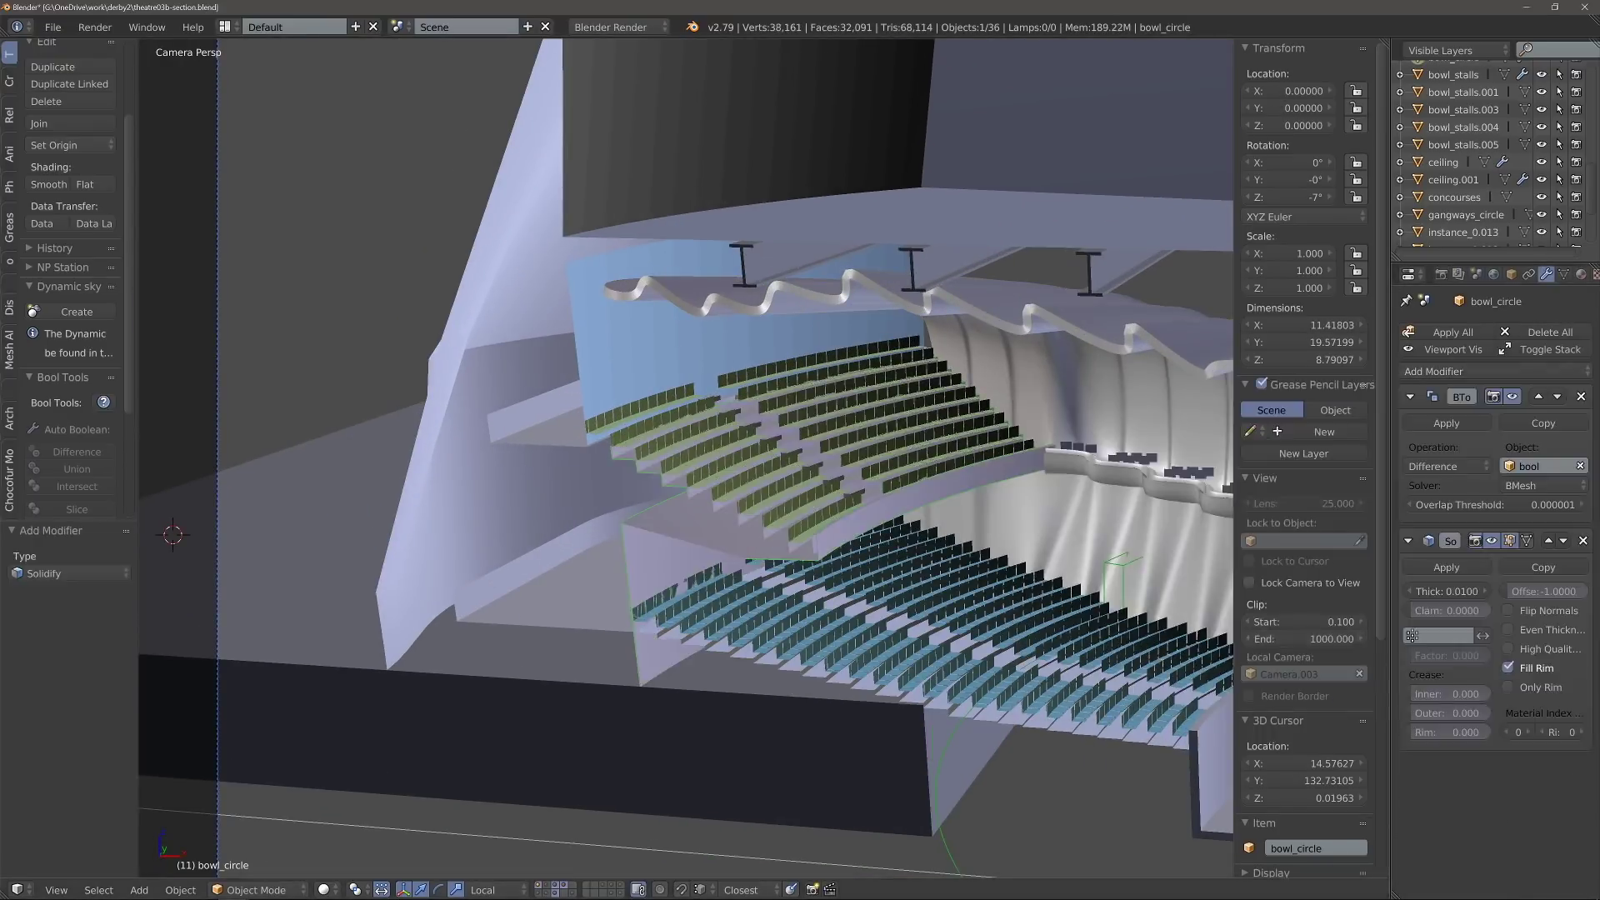
double_click(1546, 591)
text(1)
key(Return)
Step: Preview the sectioned theatre through the camera with rendered shading
scroll(698, 516, up, 4)
middle_drag(698, 516, 750, 467)
key(KP_0)
key(shift+z)
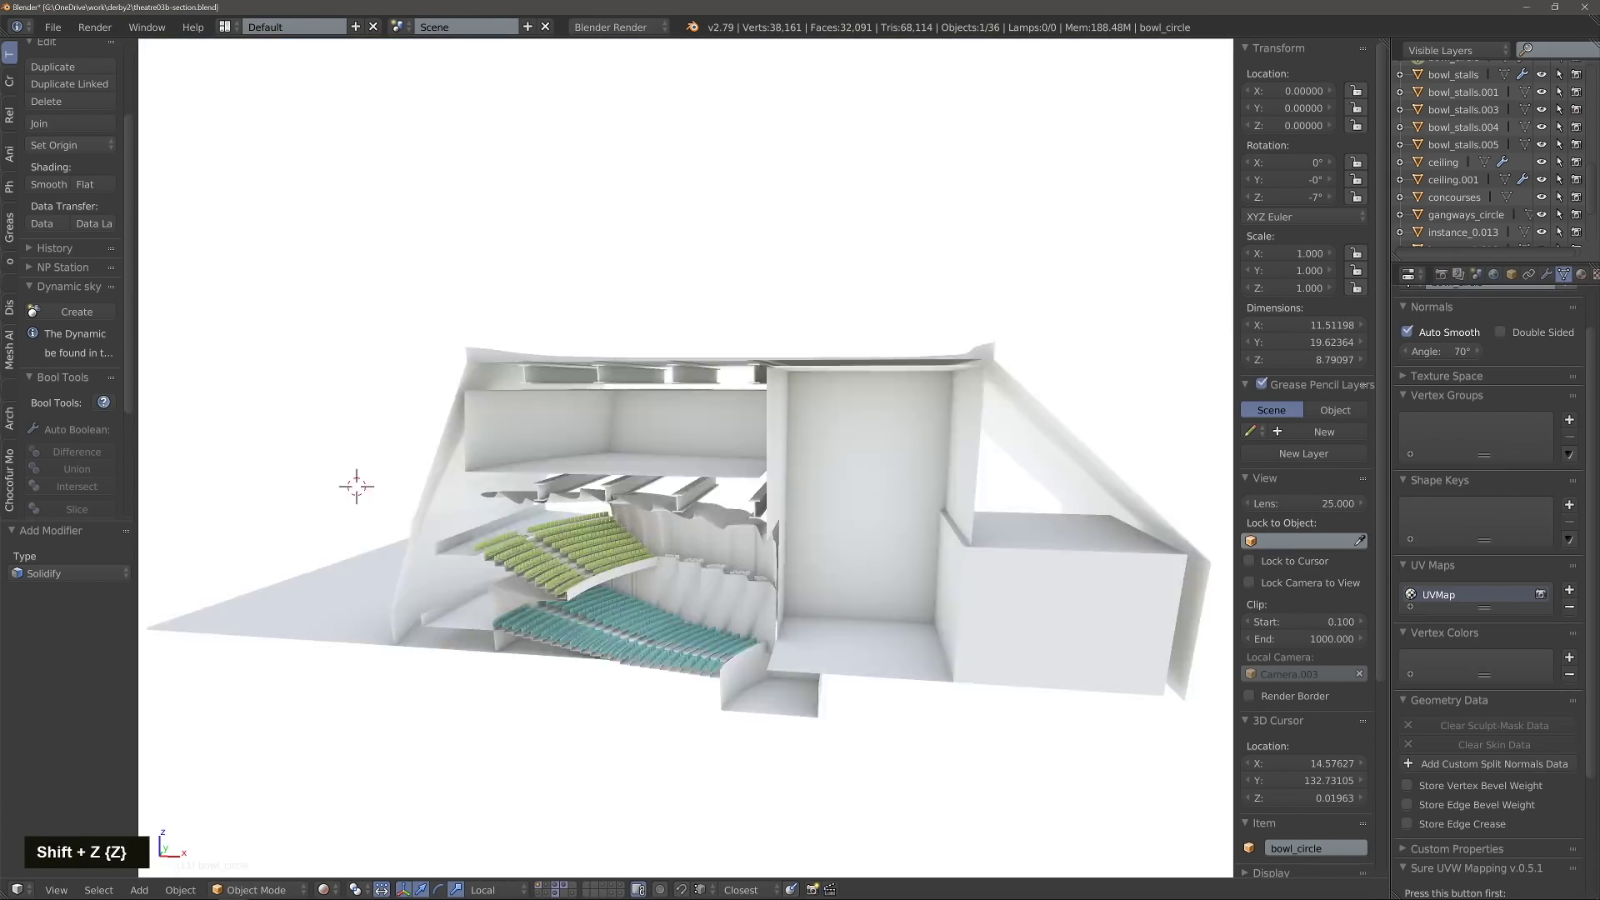
key(z)
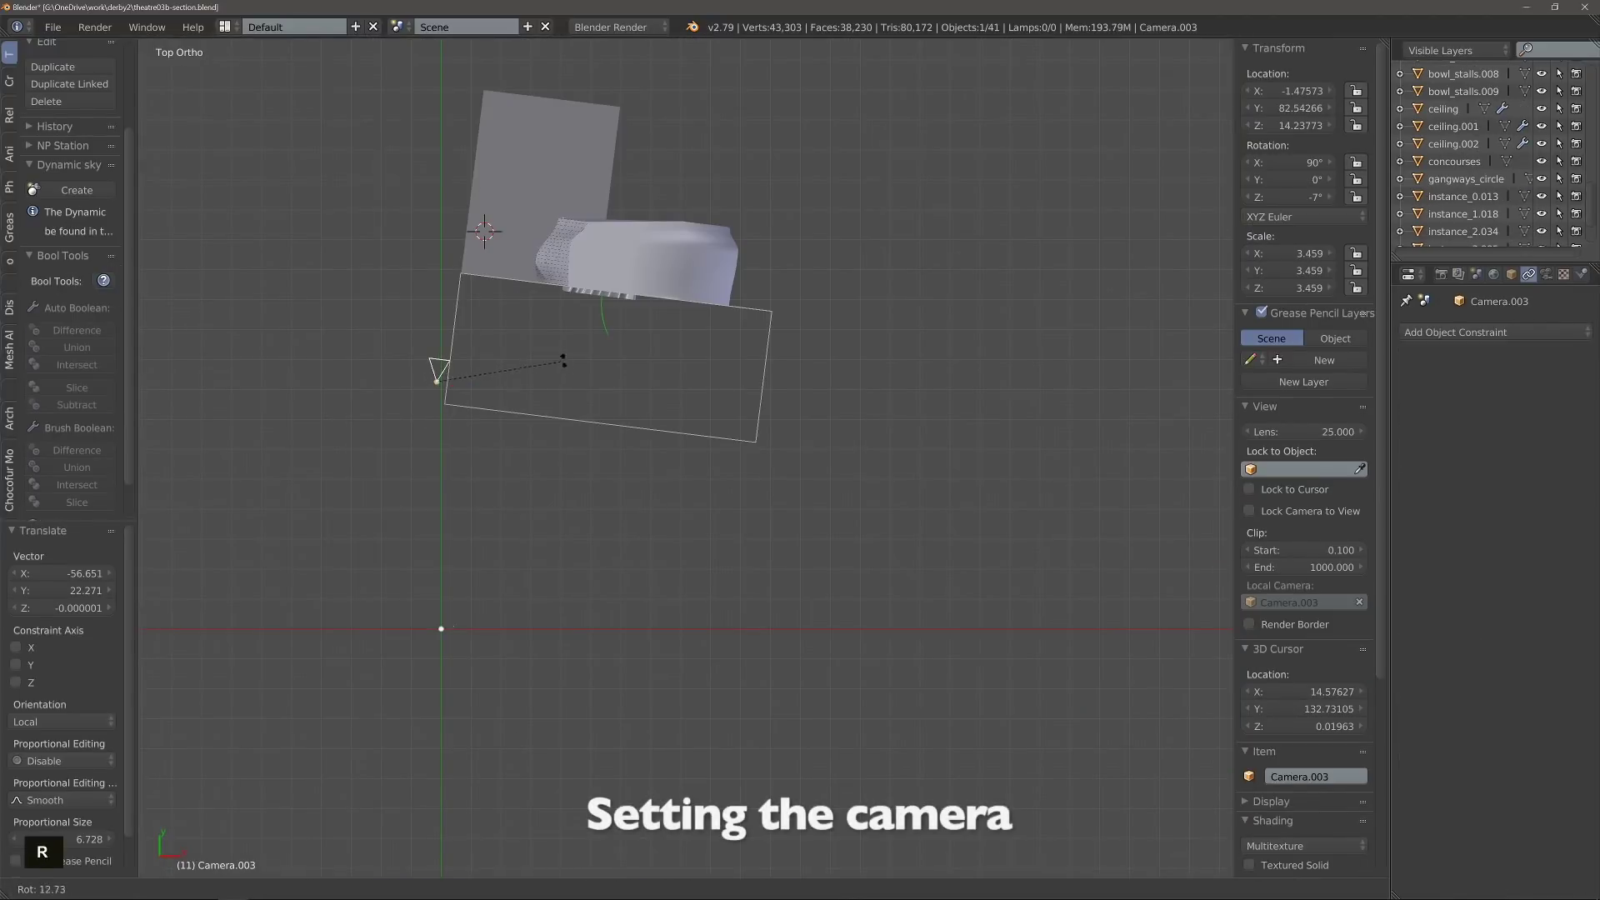
Step: Rotate the camera about 44° toward the building in top view and check the framing through it
key(Escape)
key(r)
click(533, 500)
key(KP_0)
scroll(685, 459, down, 4)
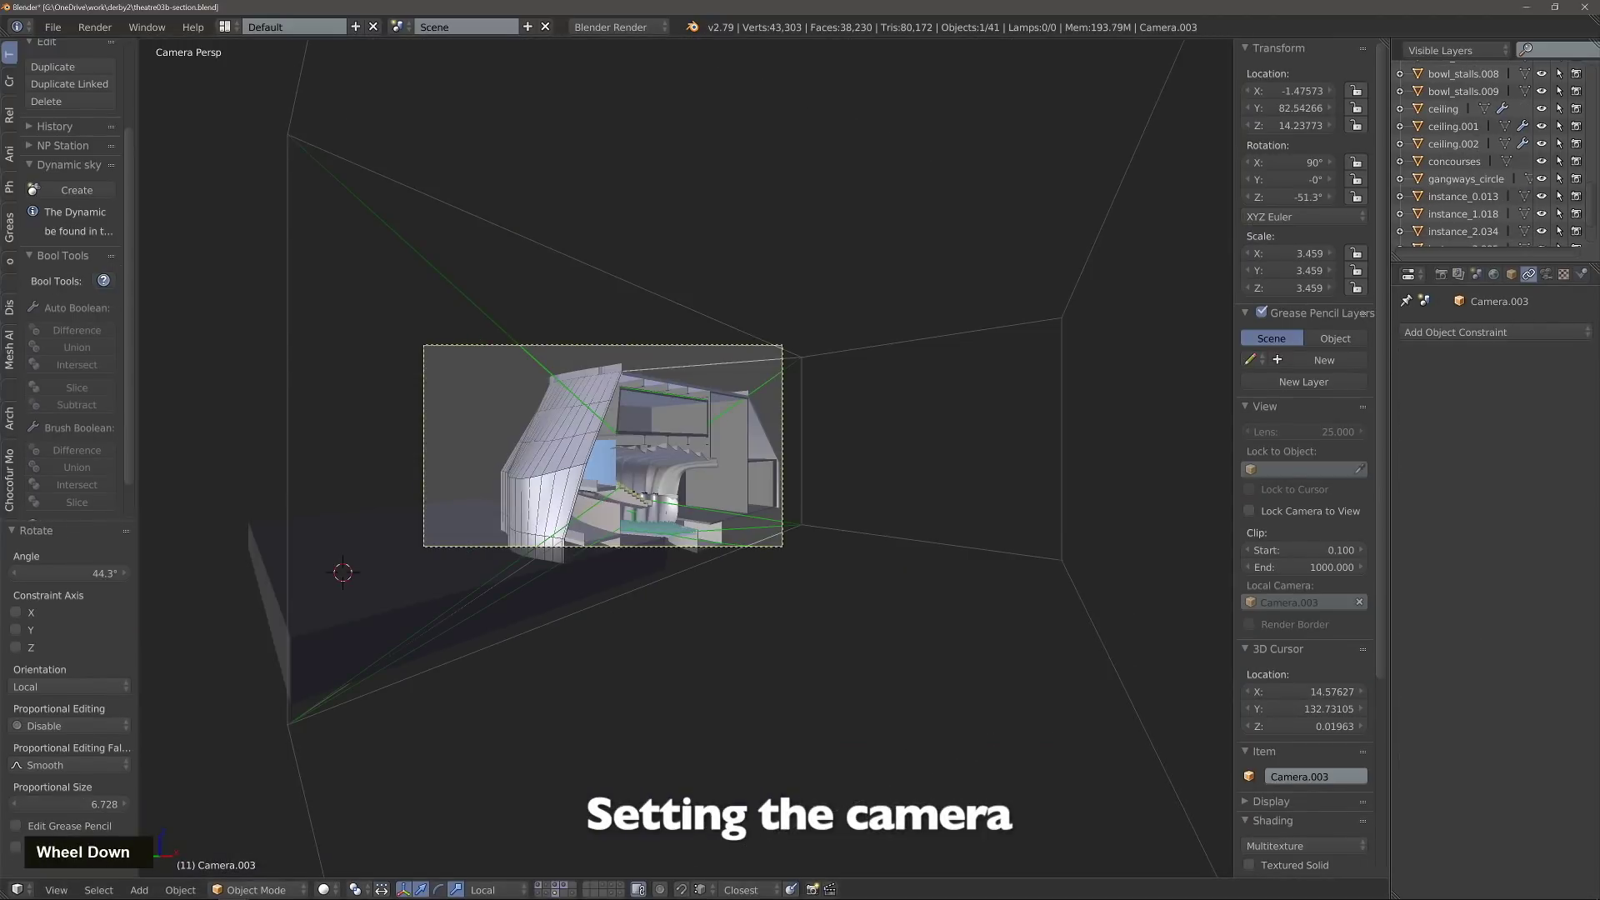
Step: Set the camera's focal length to about 25.3 mm and move the camera to fit the whole building in frame
click(1546, 274)
drag(1441, 321, 1391, 321)
key(g)
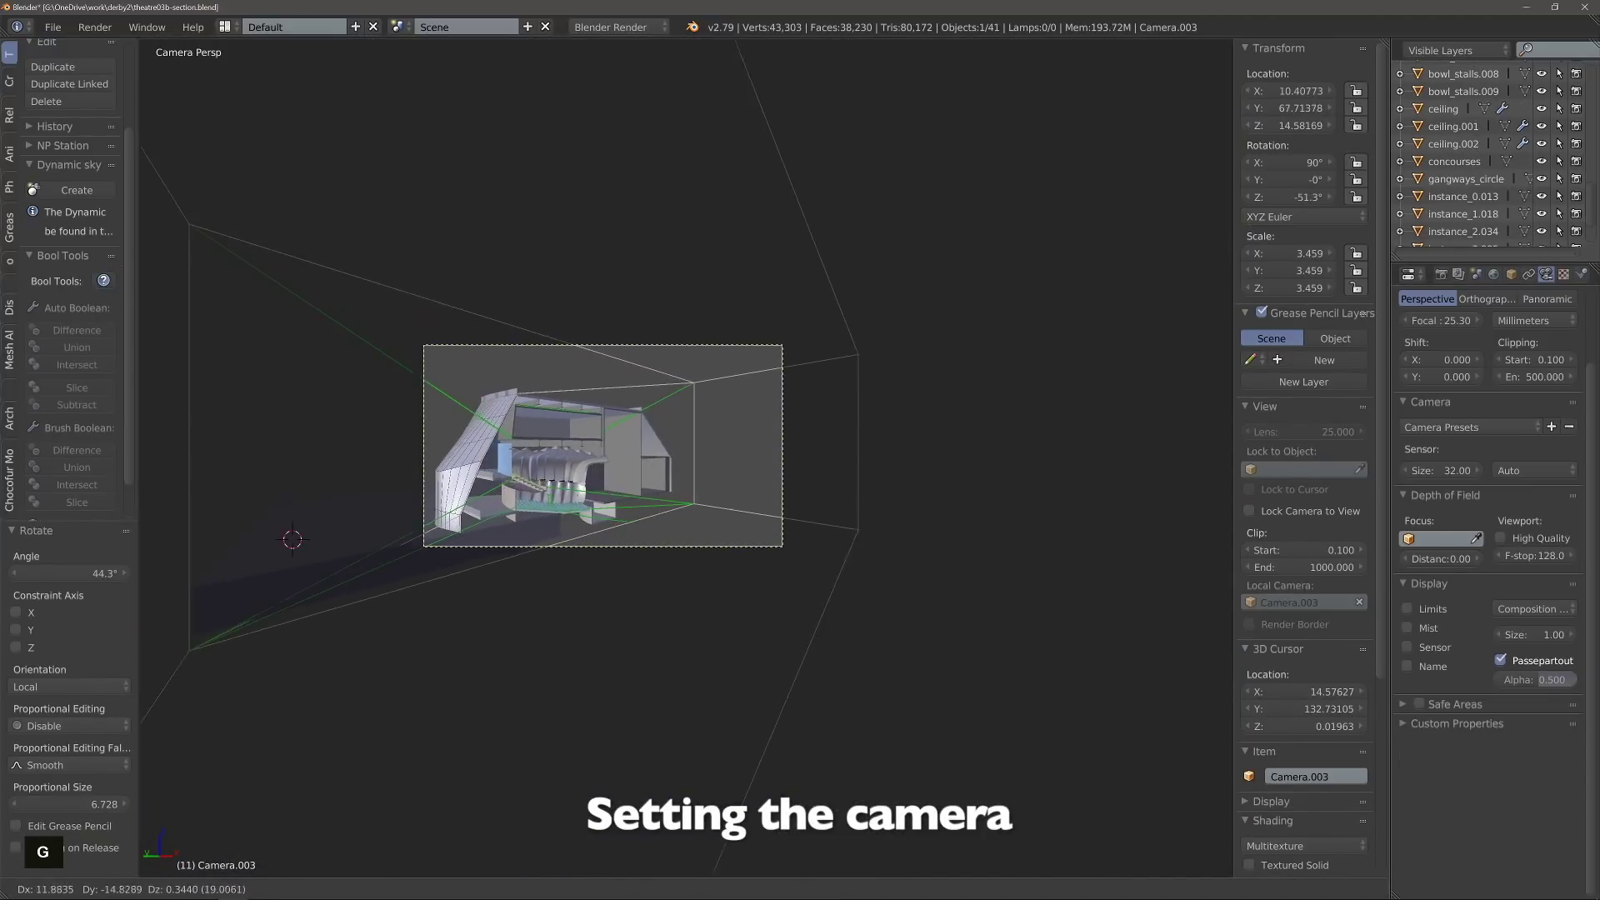
click(633, 500)
Step: Lock the camera to the view, reframe the cutaway from a higher angle and preview it rendered
click(1249, 511)
mouse_move(666, 466)
middle_down()
mouse_move(643, 481)
mouse_move(643, 508)
mouse_move(639, 474)
middle_up()
scroll(633, 505, up, 1)
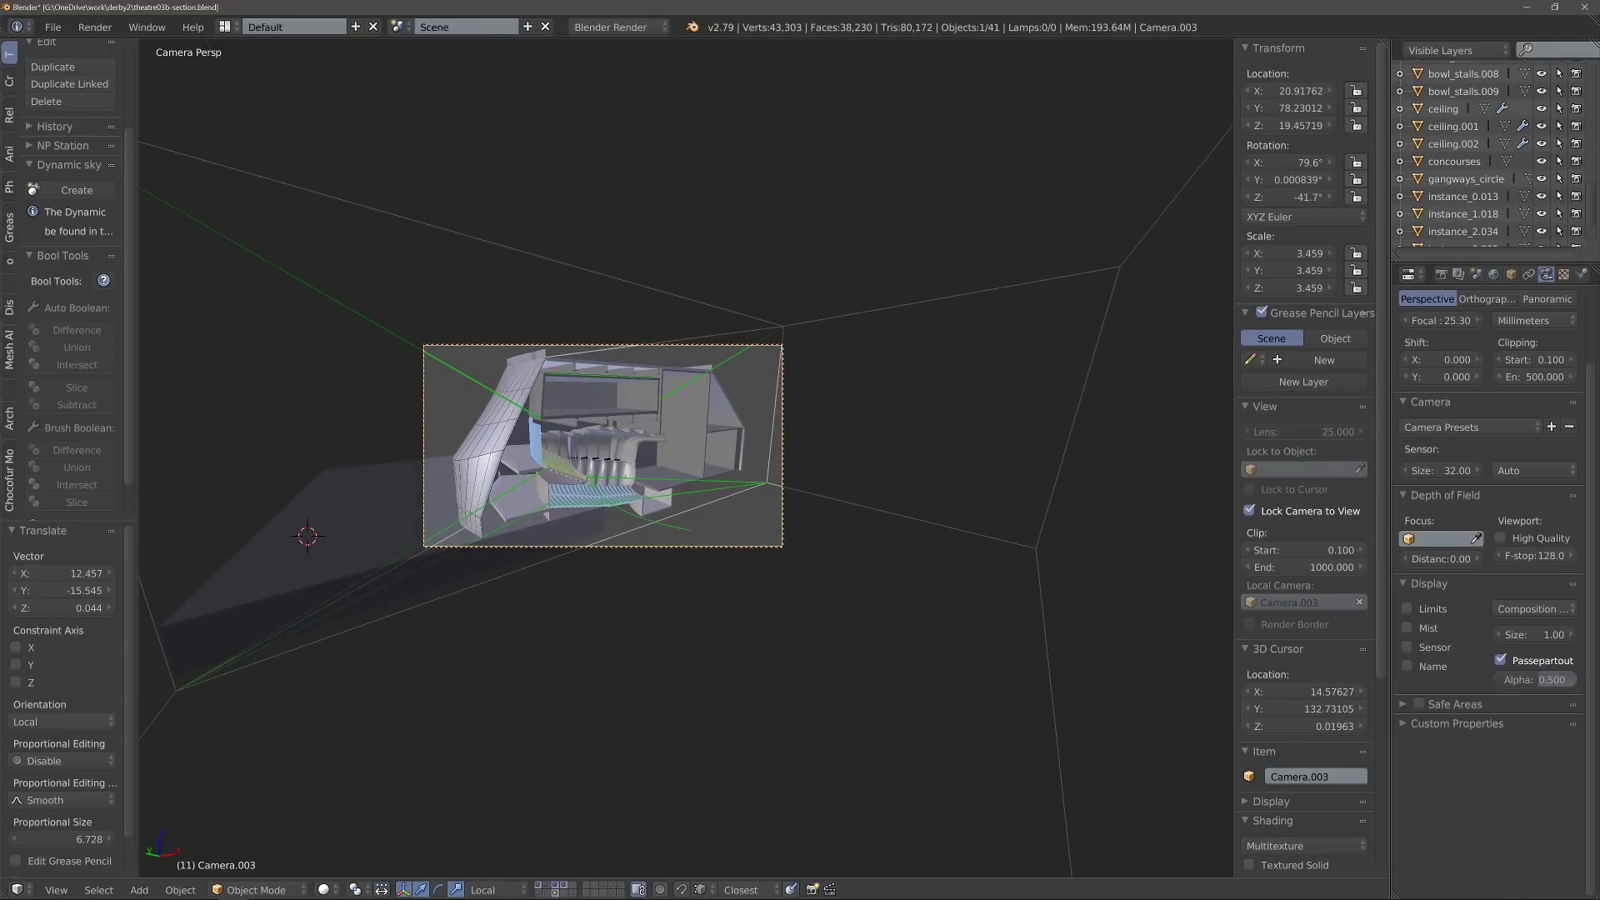
key(shift+z)
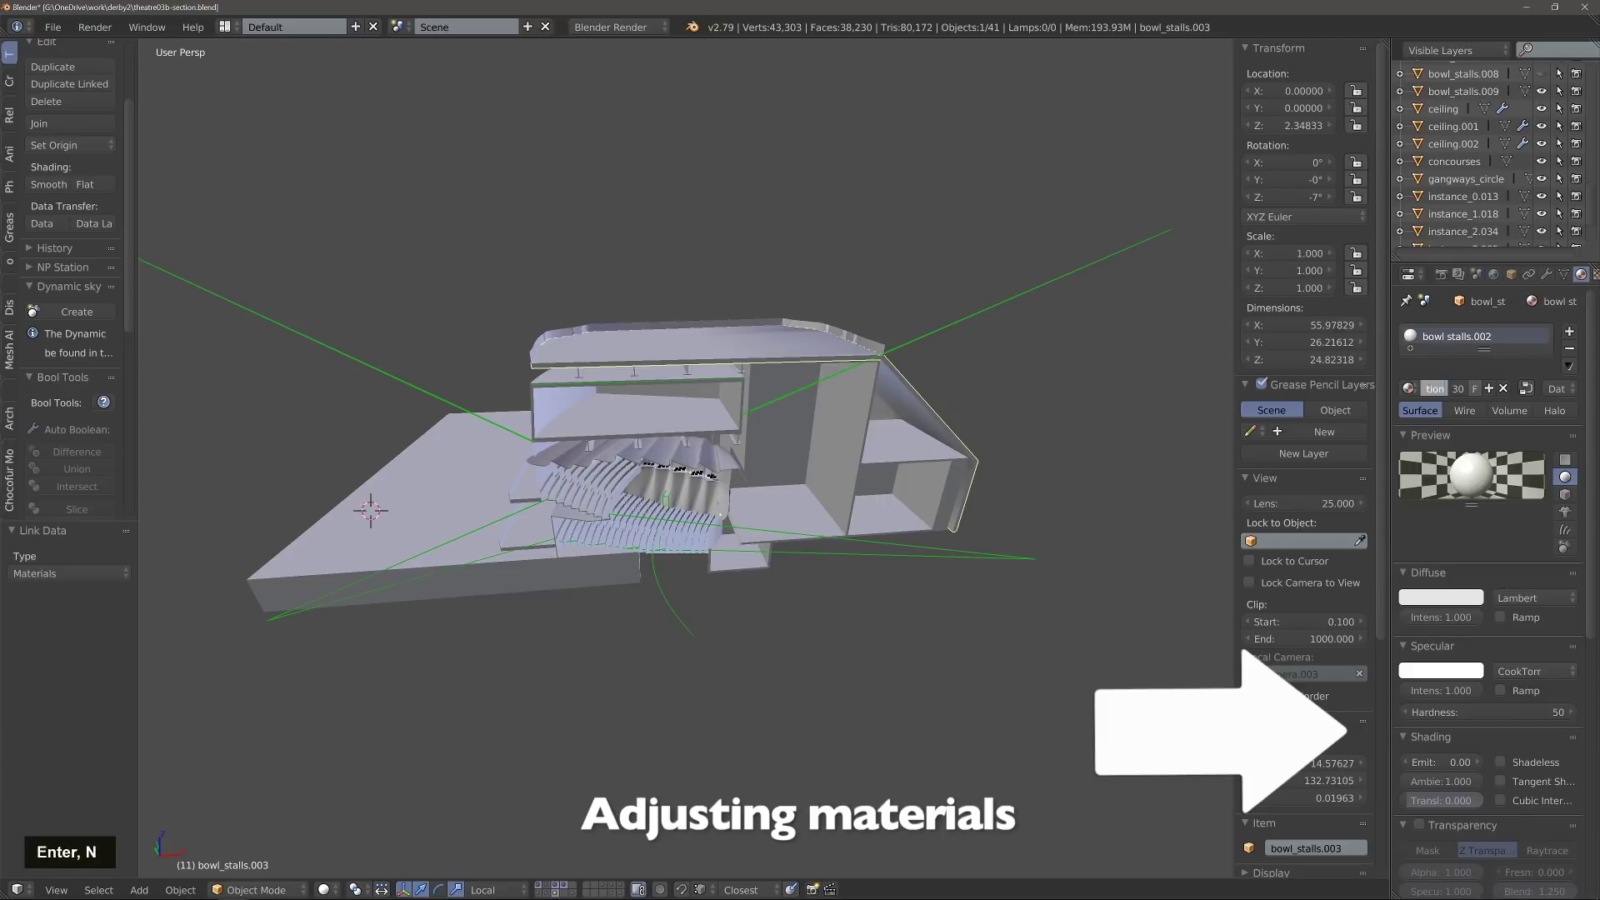
Step: Enable Mirror on the section material with reflectivity 0.7, Fresnel 1.45 and blend 2, and preview it through the camera
scroll(1492, 583, down, 2)
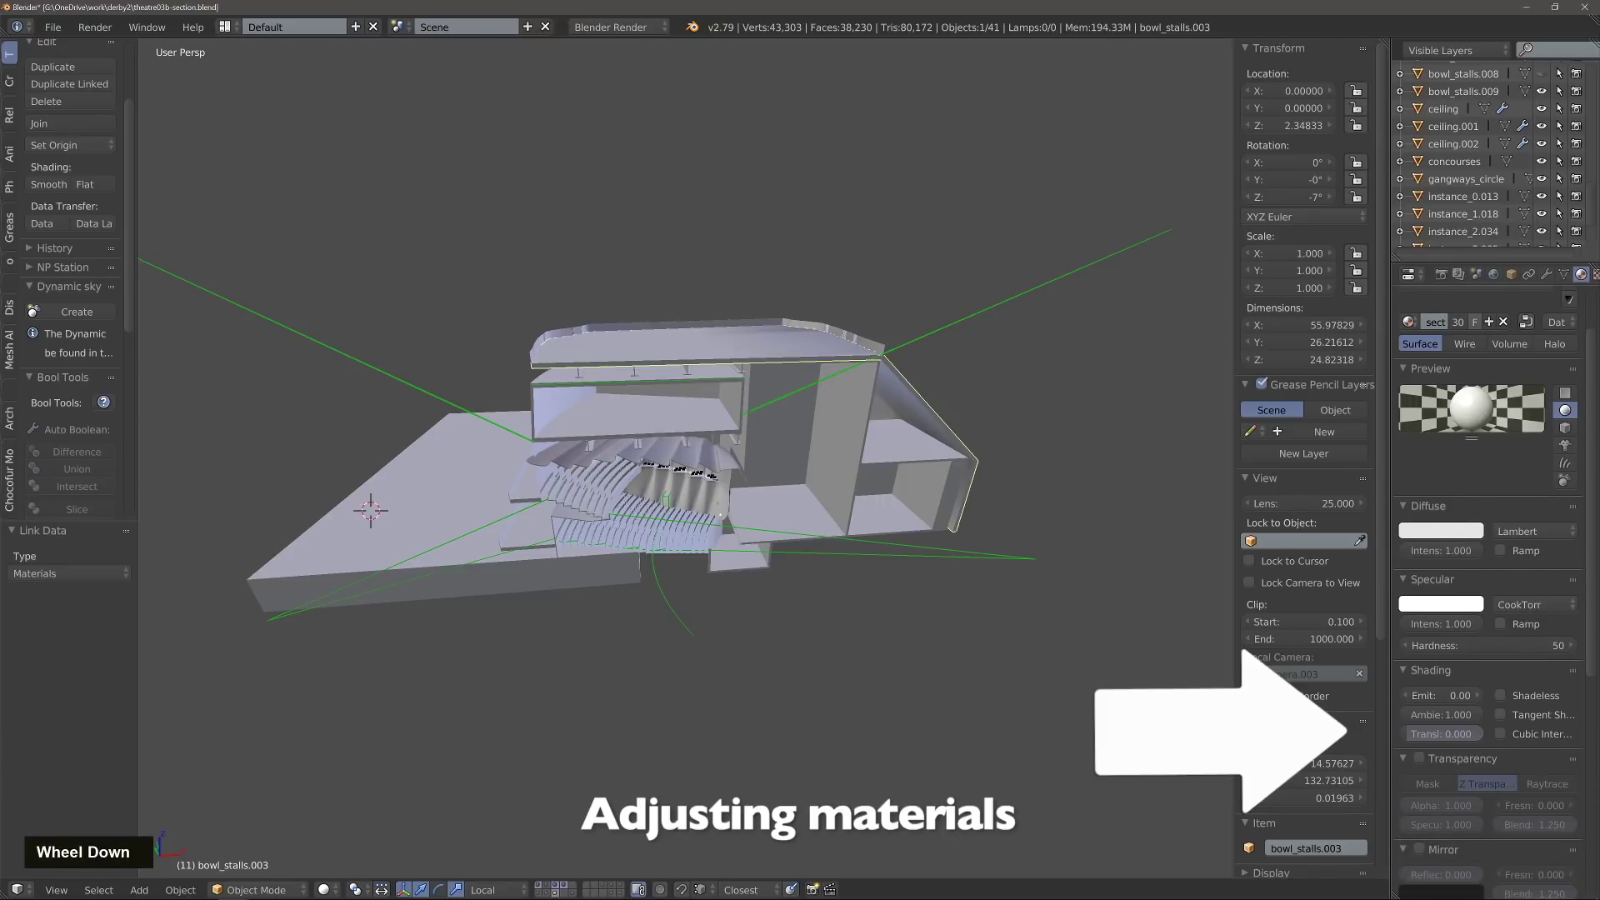
click(1419, 849)
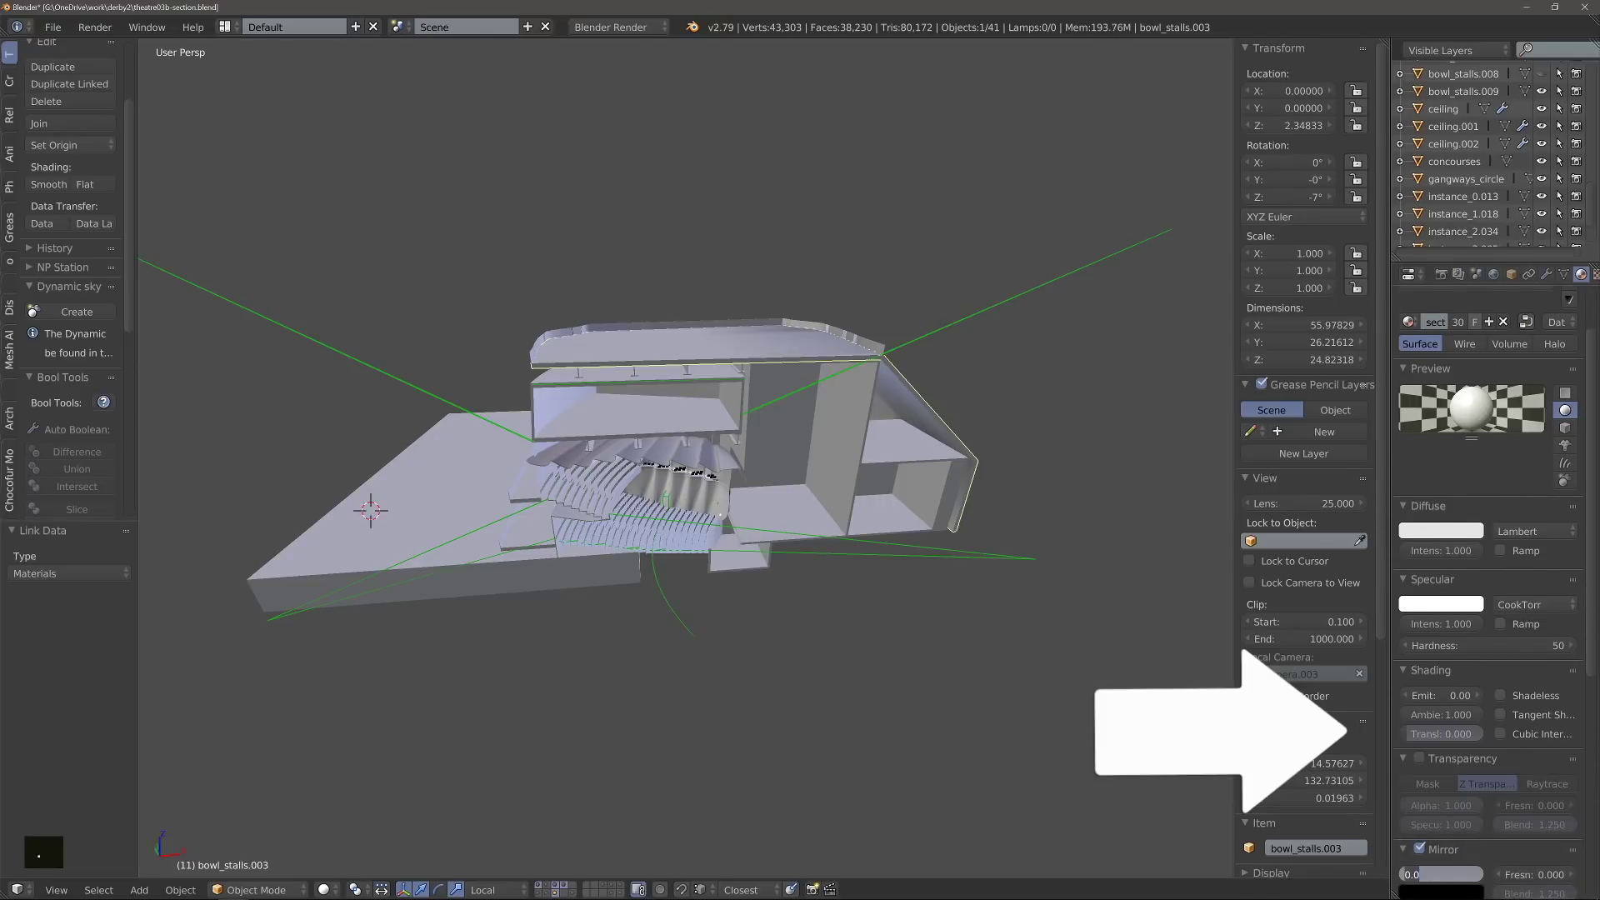
scroll(1488, 584, down, 2)
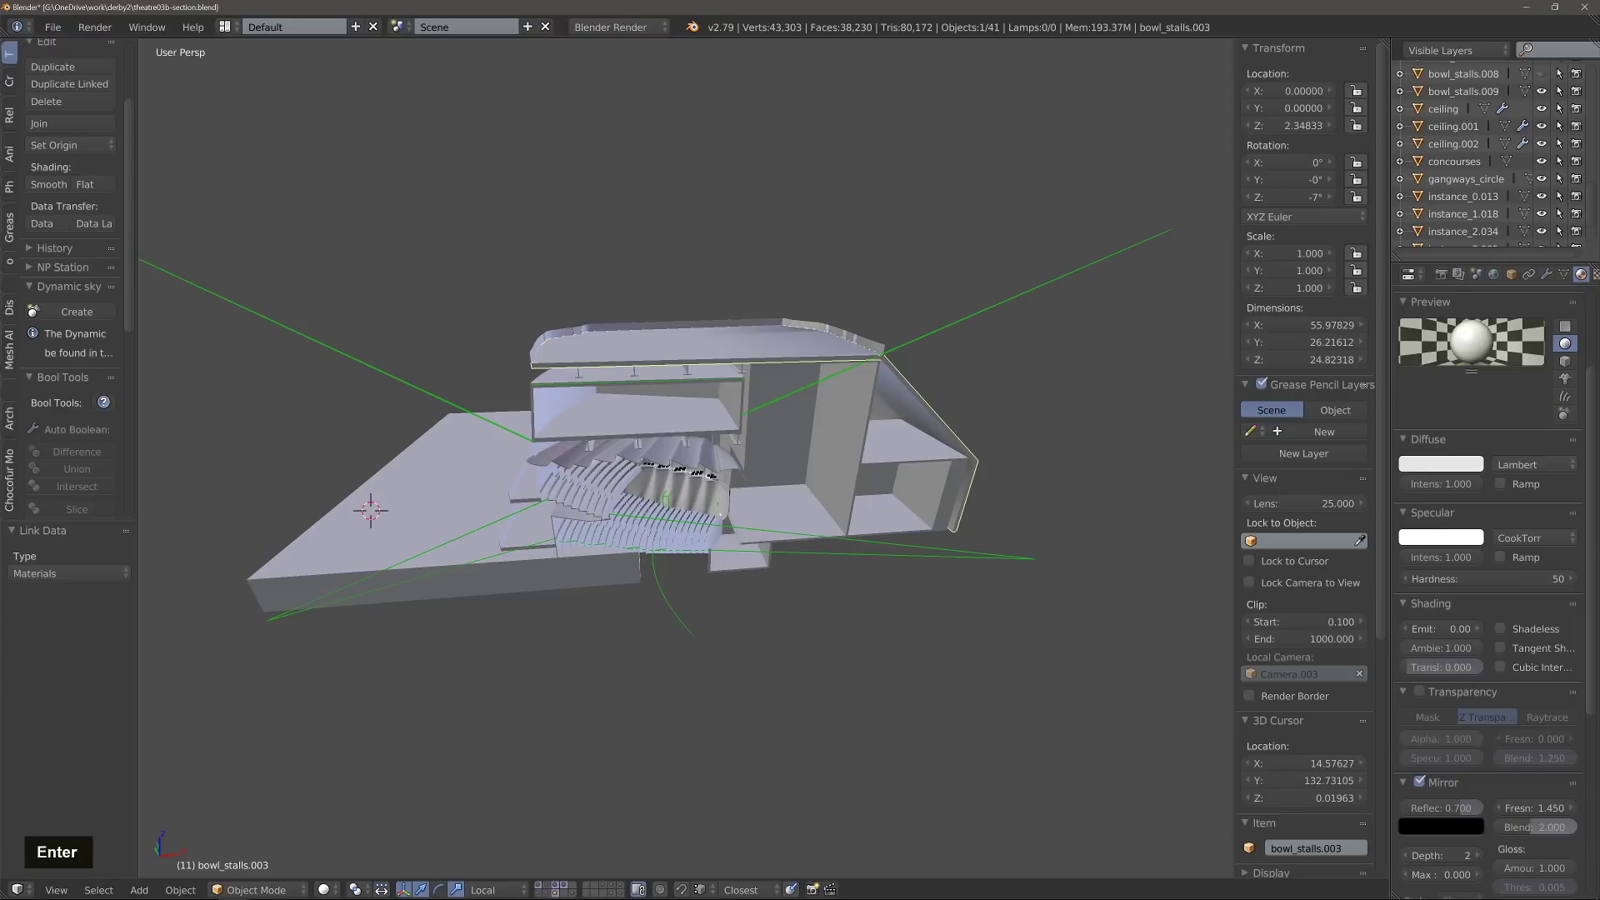
key(shift+z)
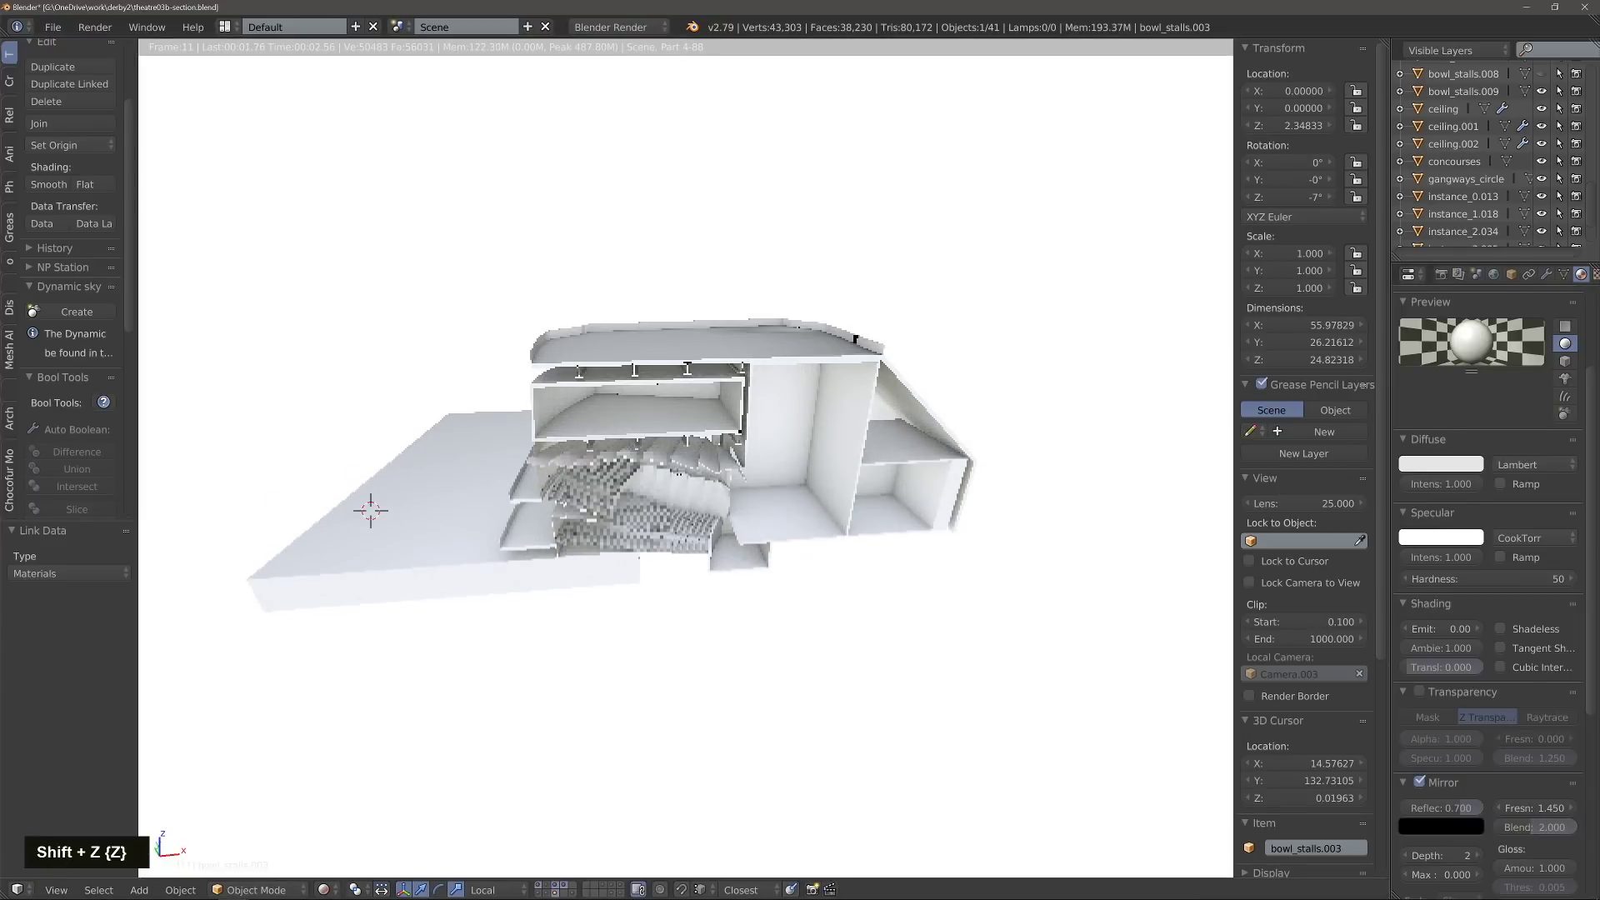
key(ctrl+4)
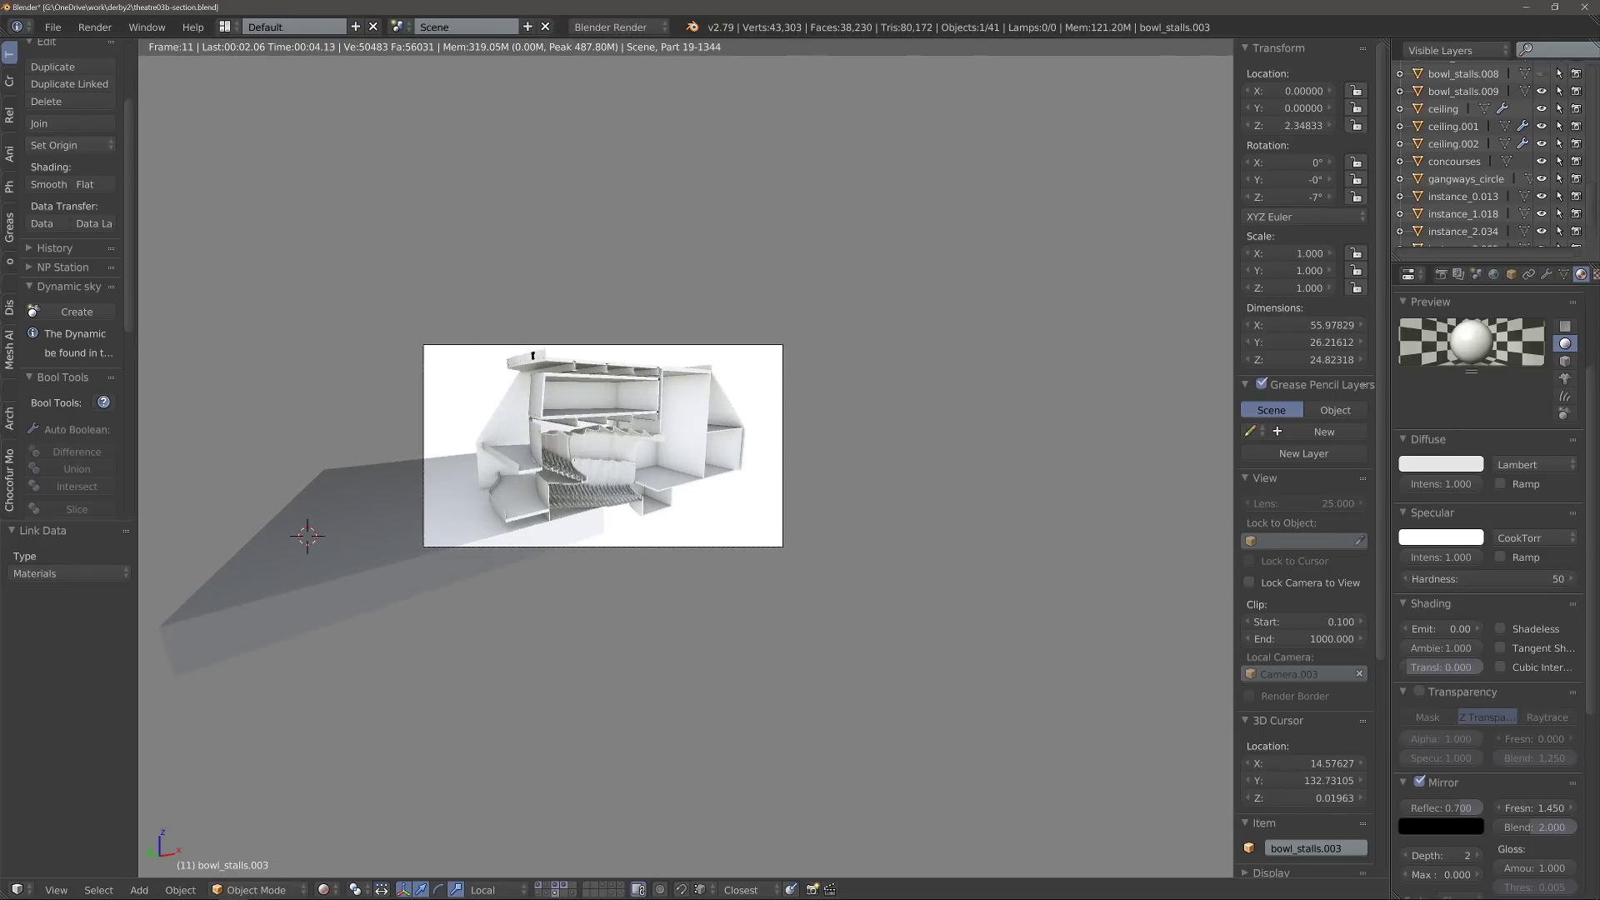
Step: Set the section material's mirror Fresnel blend to 1 and lighten its mirror colour
click(1534, 828)
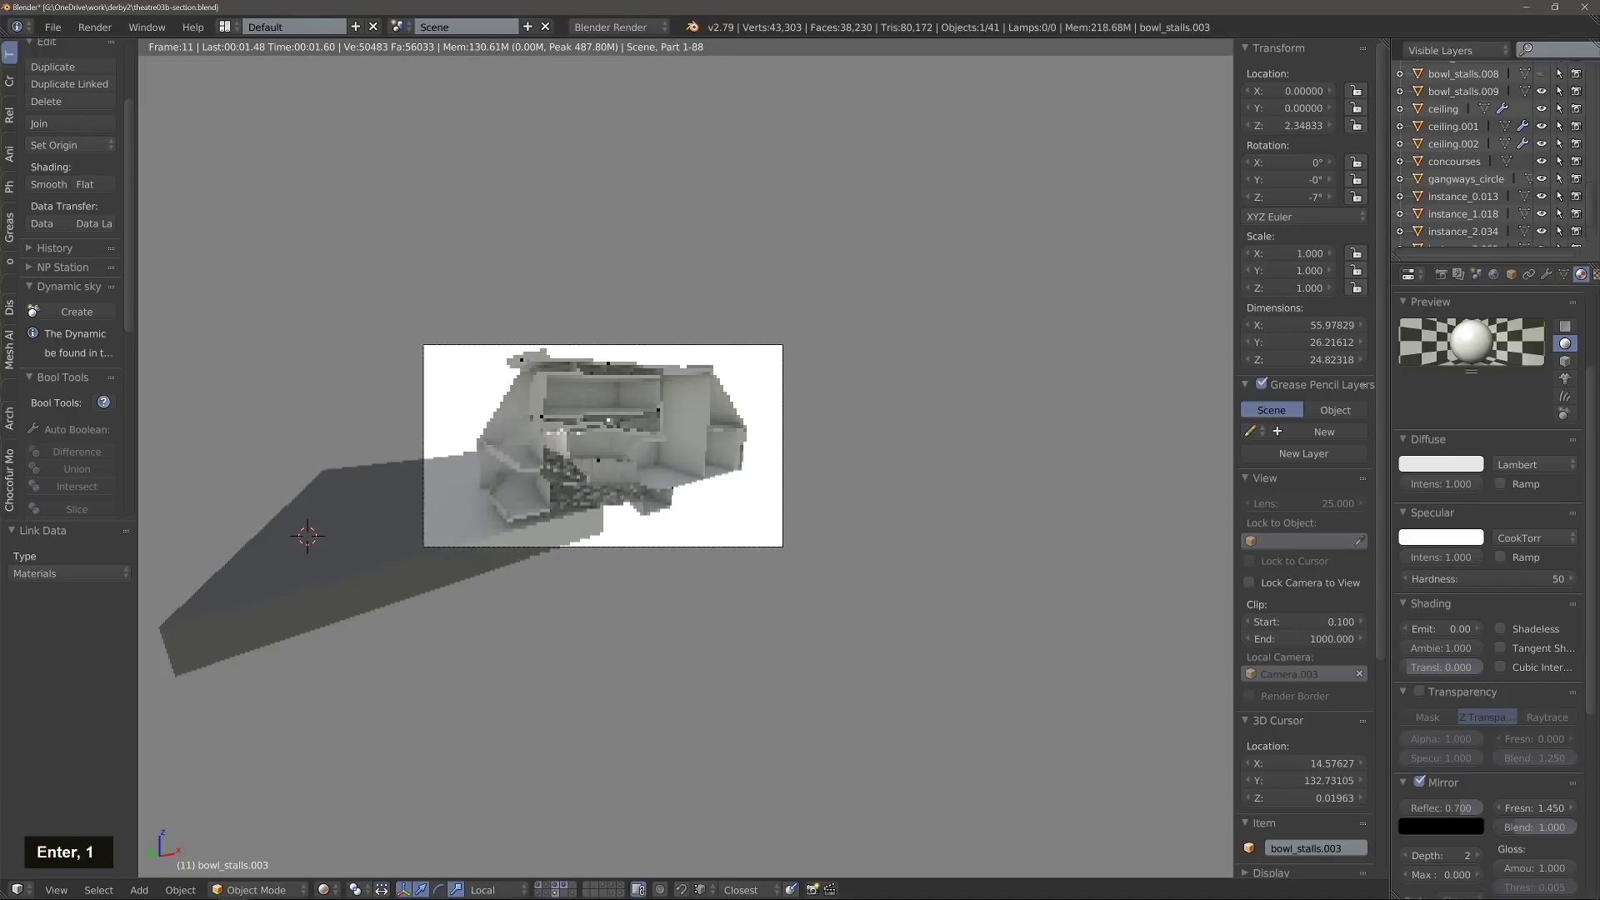
click(1441, 825)
drag(1469, 719, 1469, 593)
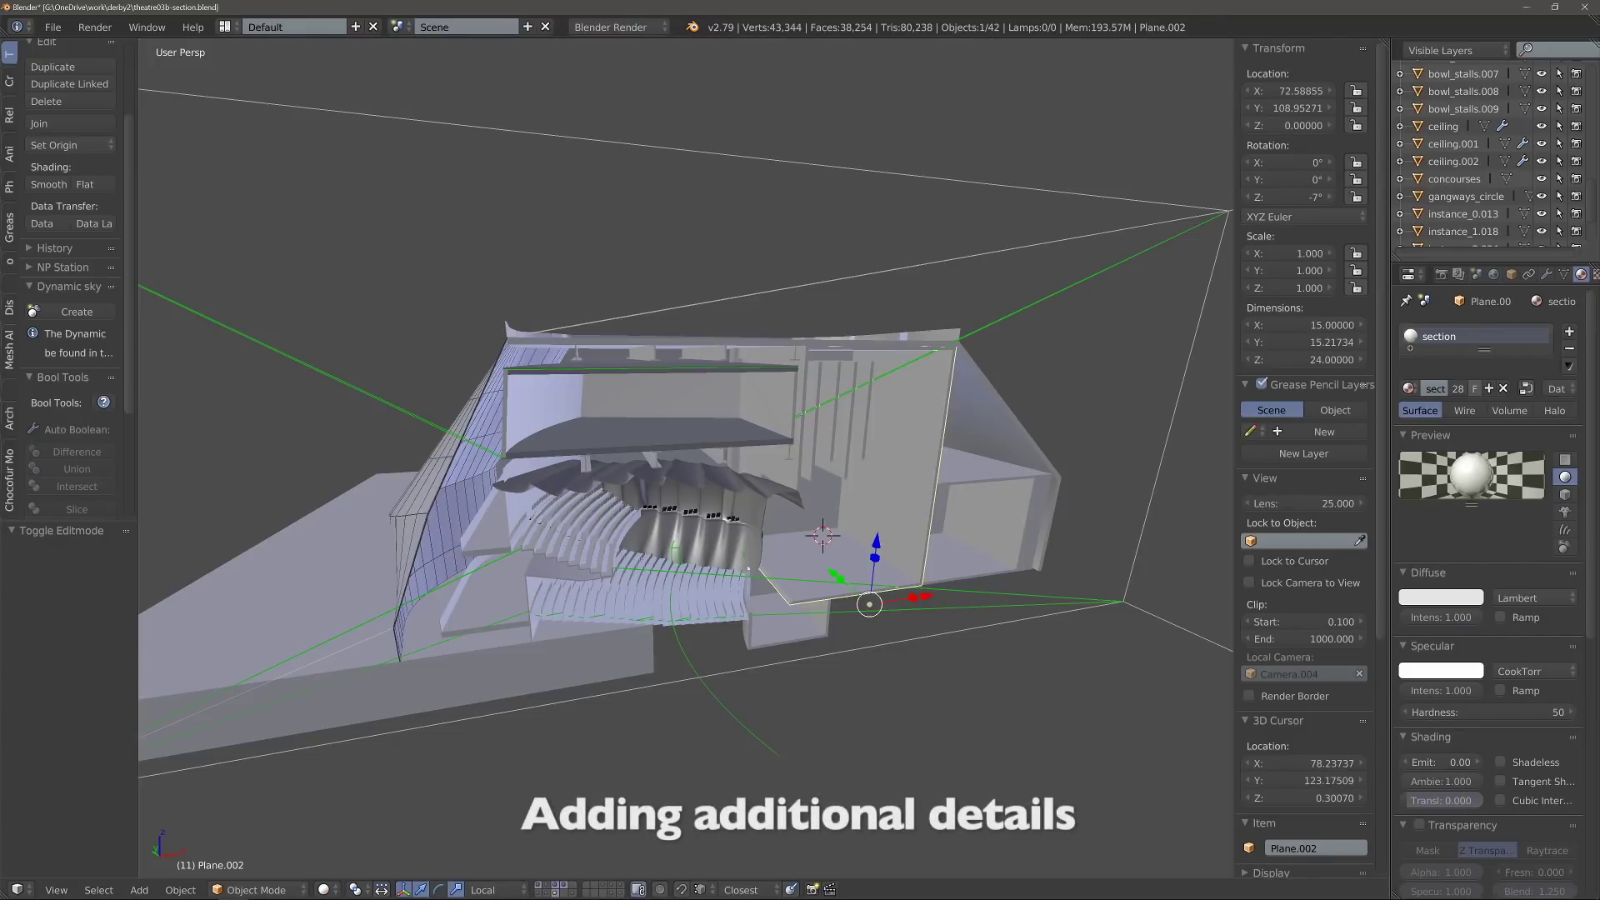
Step: Duplicate the wavy auditorium lining and place the copy 50 units higher along Z
key(z)
scroll(686, 458, up, 3)
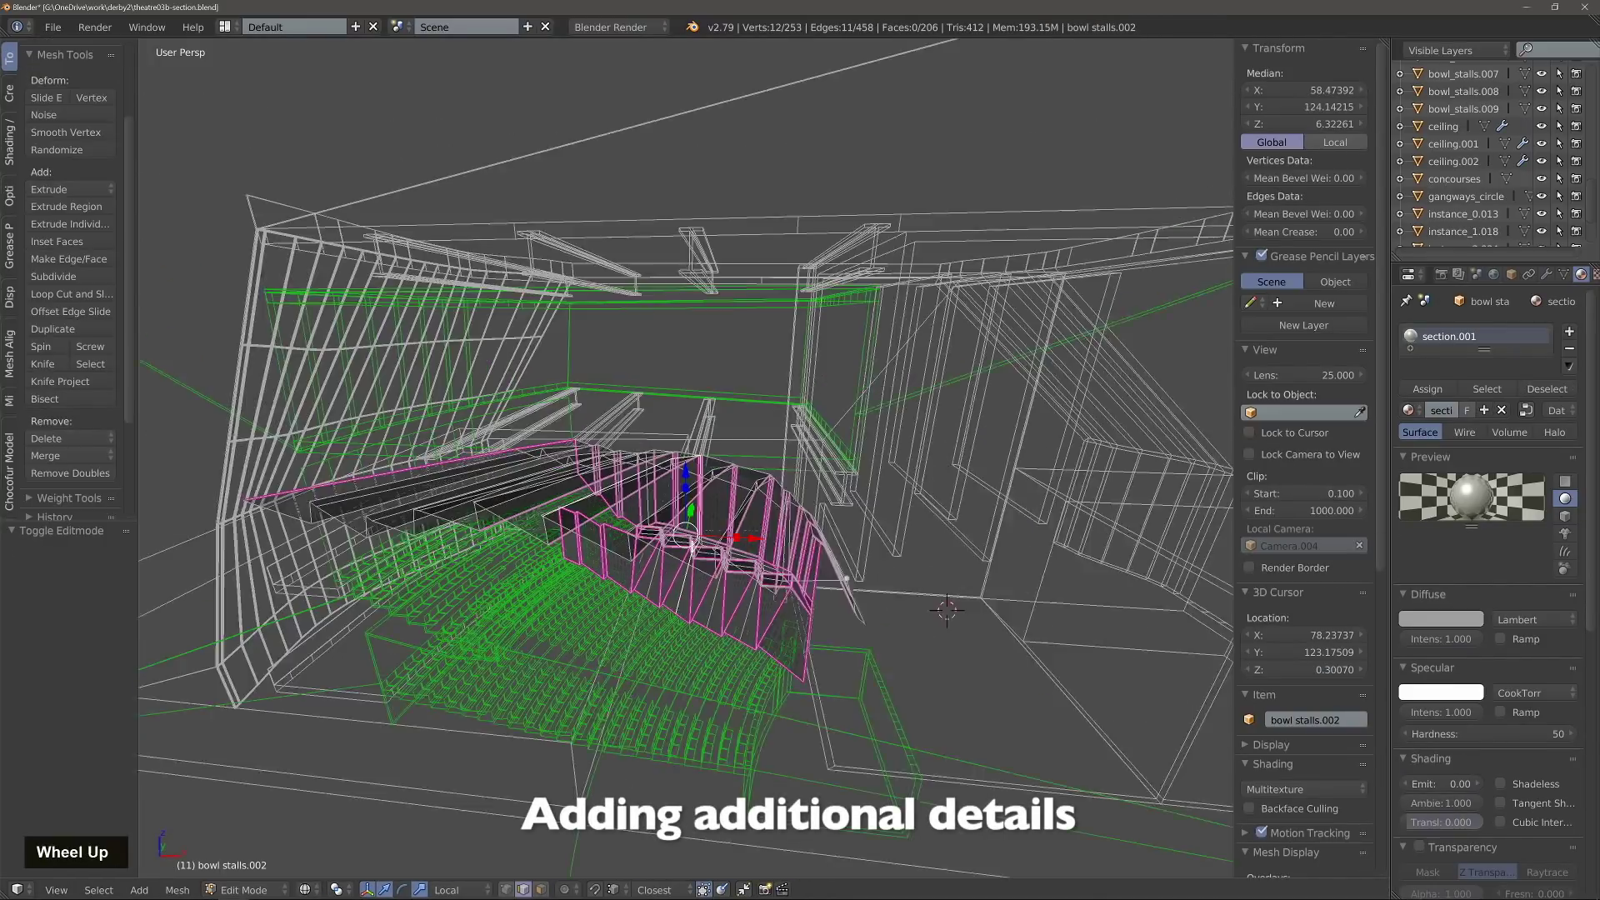
key(Tab)
scroll(685, 458, down, 5)
key(shift+d)
key(0)
key(Return)
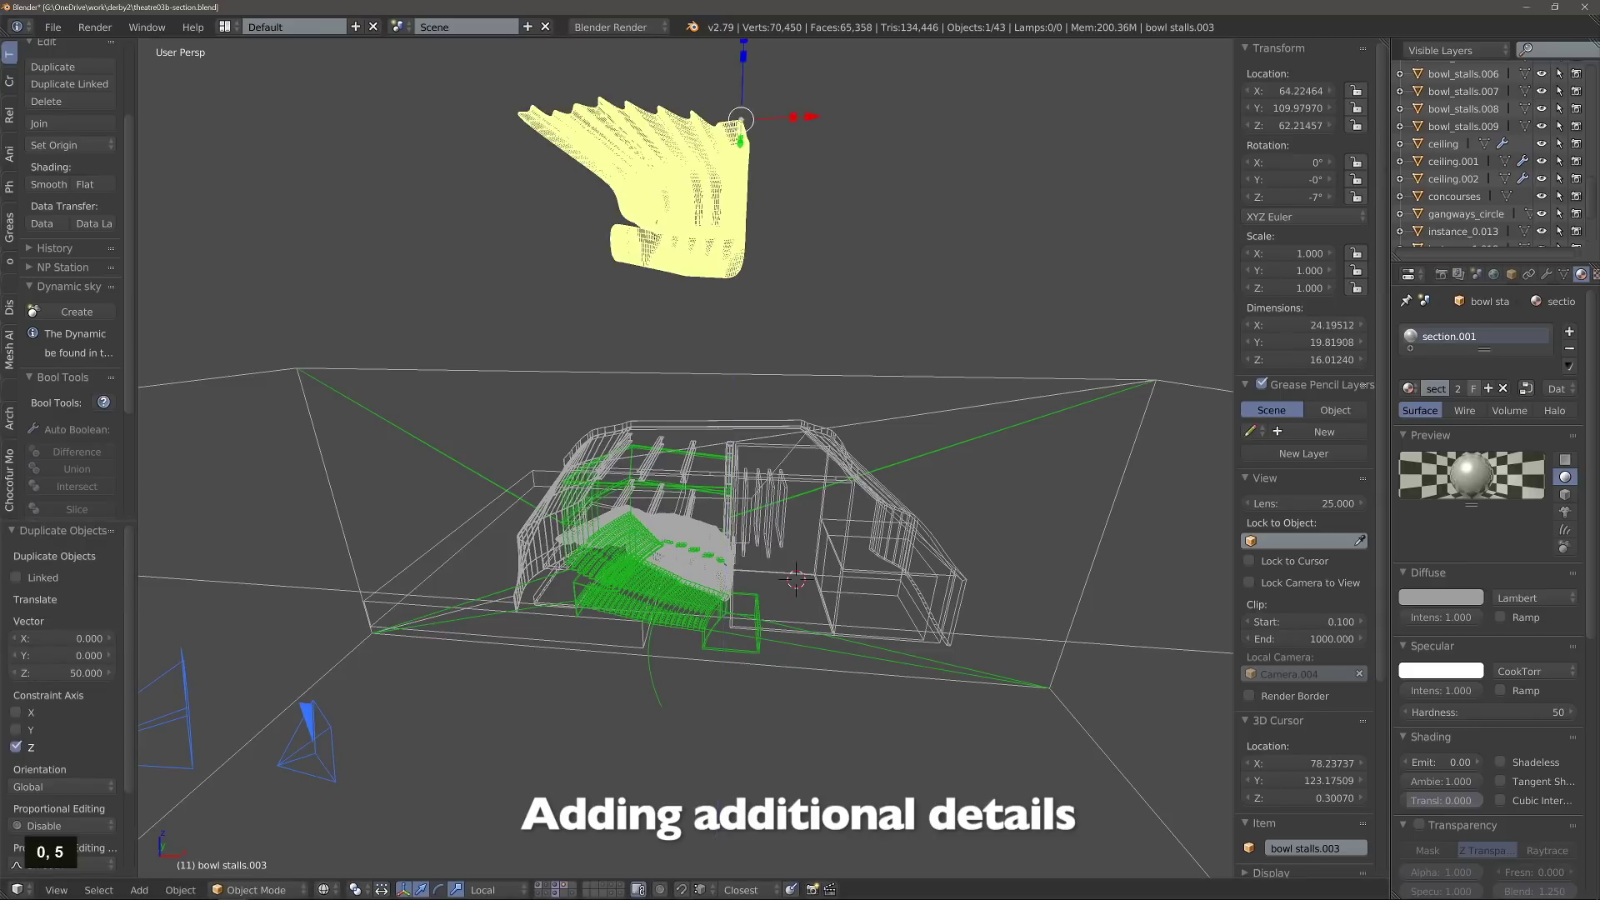
Step: Apply the Subsurf modifier on the raised lining copy and remove its Solidify modifier
click(1442, 567)
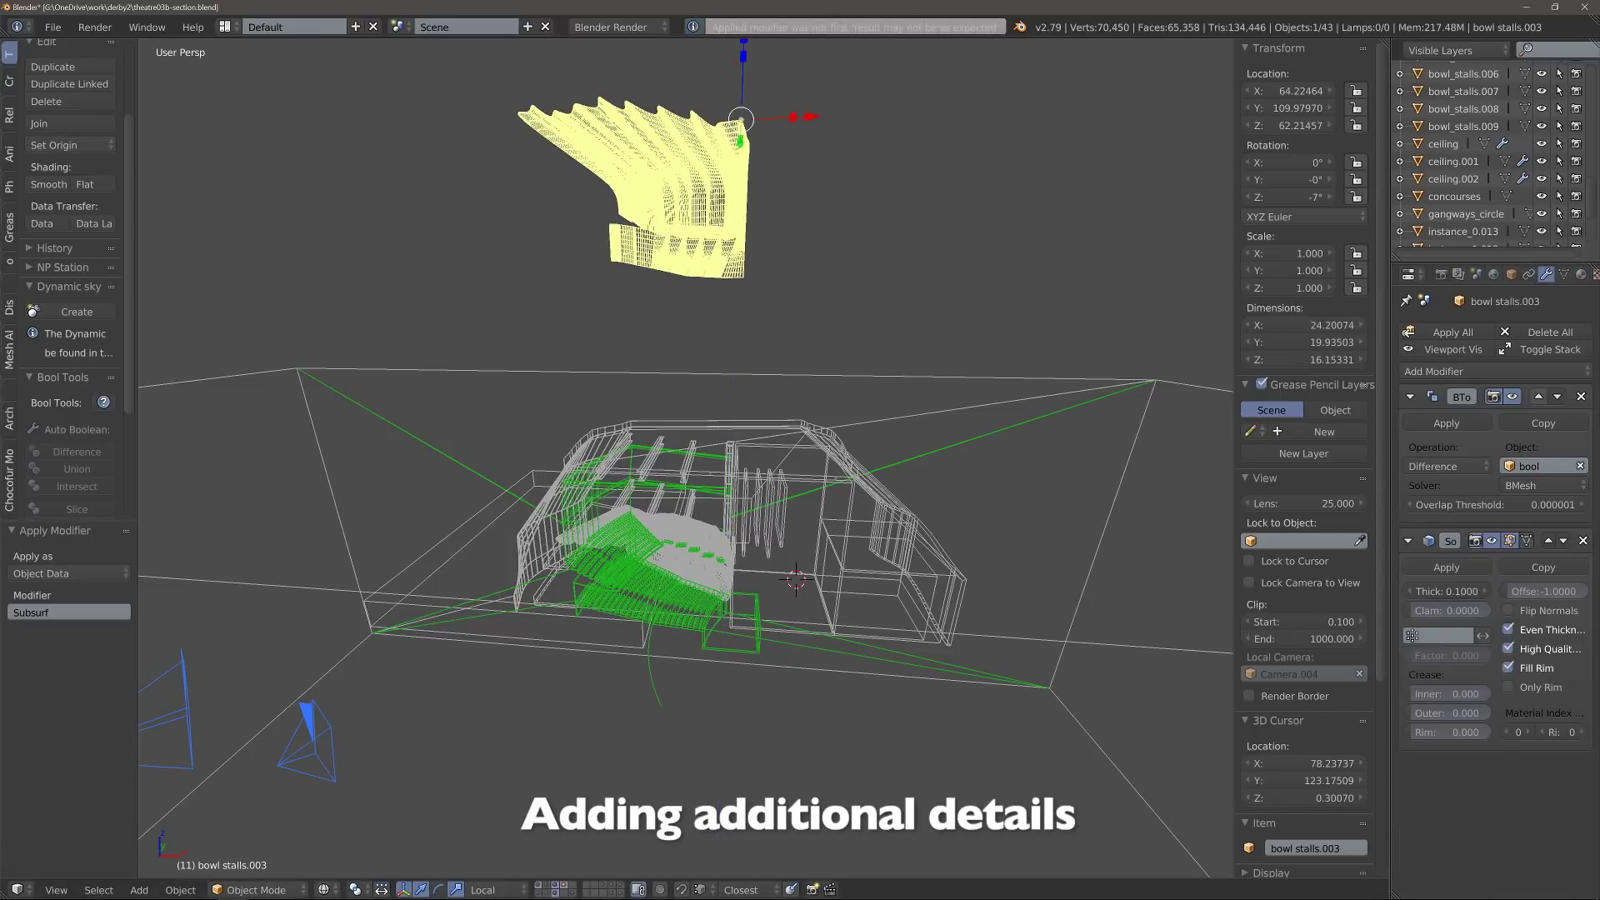
key(Tab)
middle_drag(717, 400, 724, 566)
key(z)
middle_drag(717, 500, 625, 257)
click(1582, 541)
Step: Select edge loops running along the lining copy, duplicate them as separate curves and move the curves down along Z into the auditorium
key(ctrl+Tab)
click(624, 256)
middle_drag(600, 350, 629, 483)
alt+right_click(669, 500)
alt+shift+click(723, 407)
middle_drag(723, 407, 683, 407)
scroll(683, 407, down, 3)
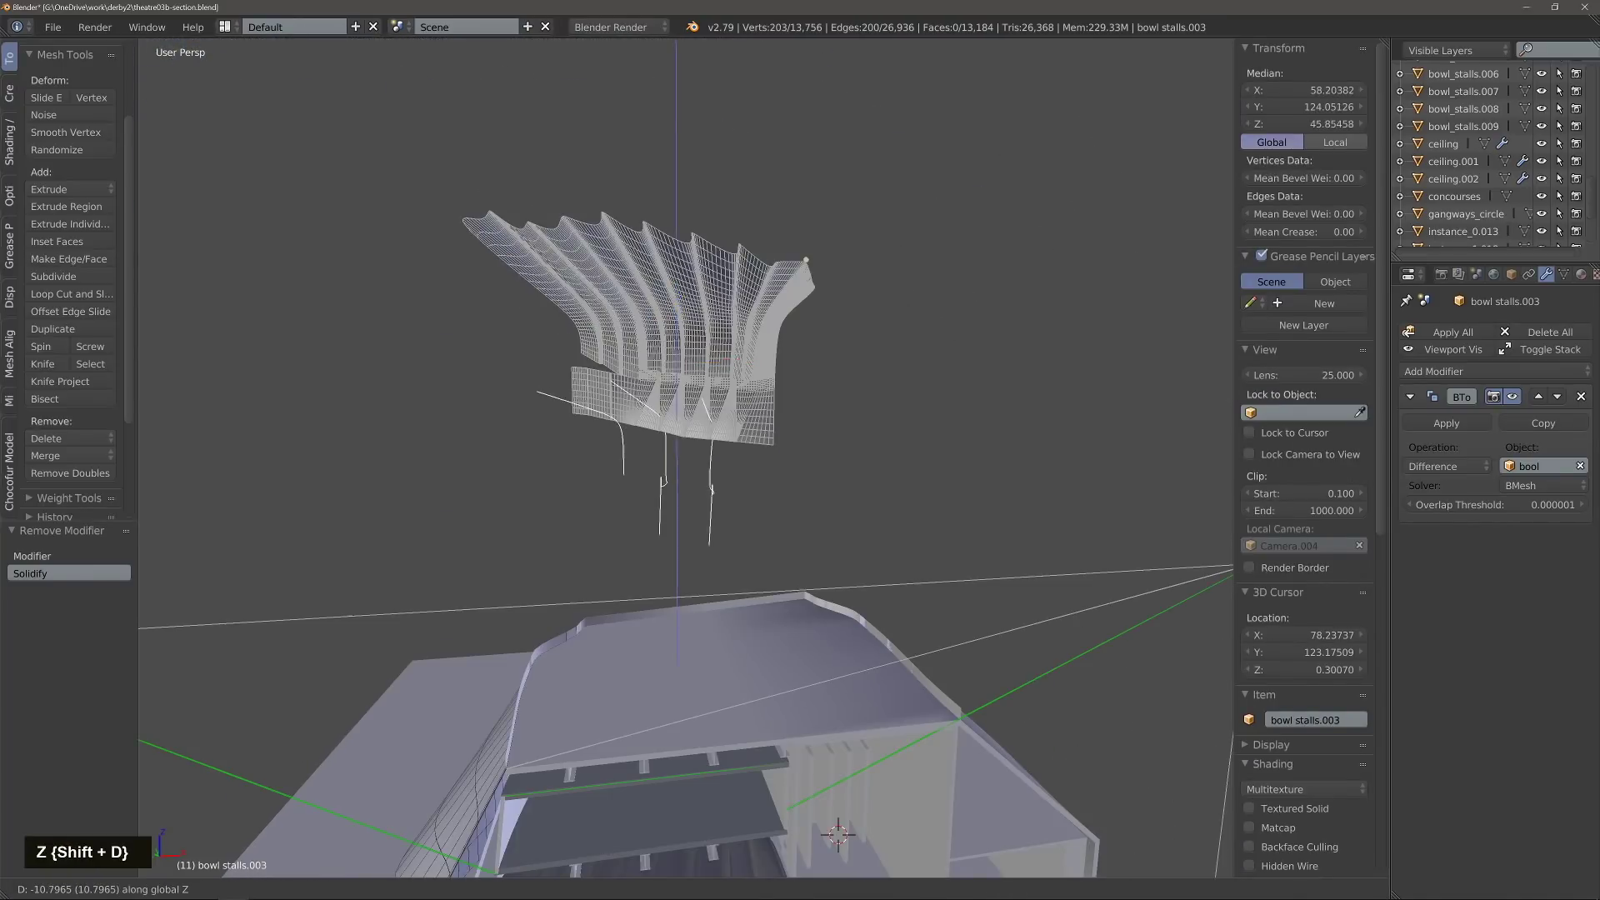
key(Return)
key(Tab)
key(z)
scroll(803, 257, up, 5)
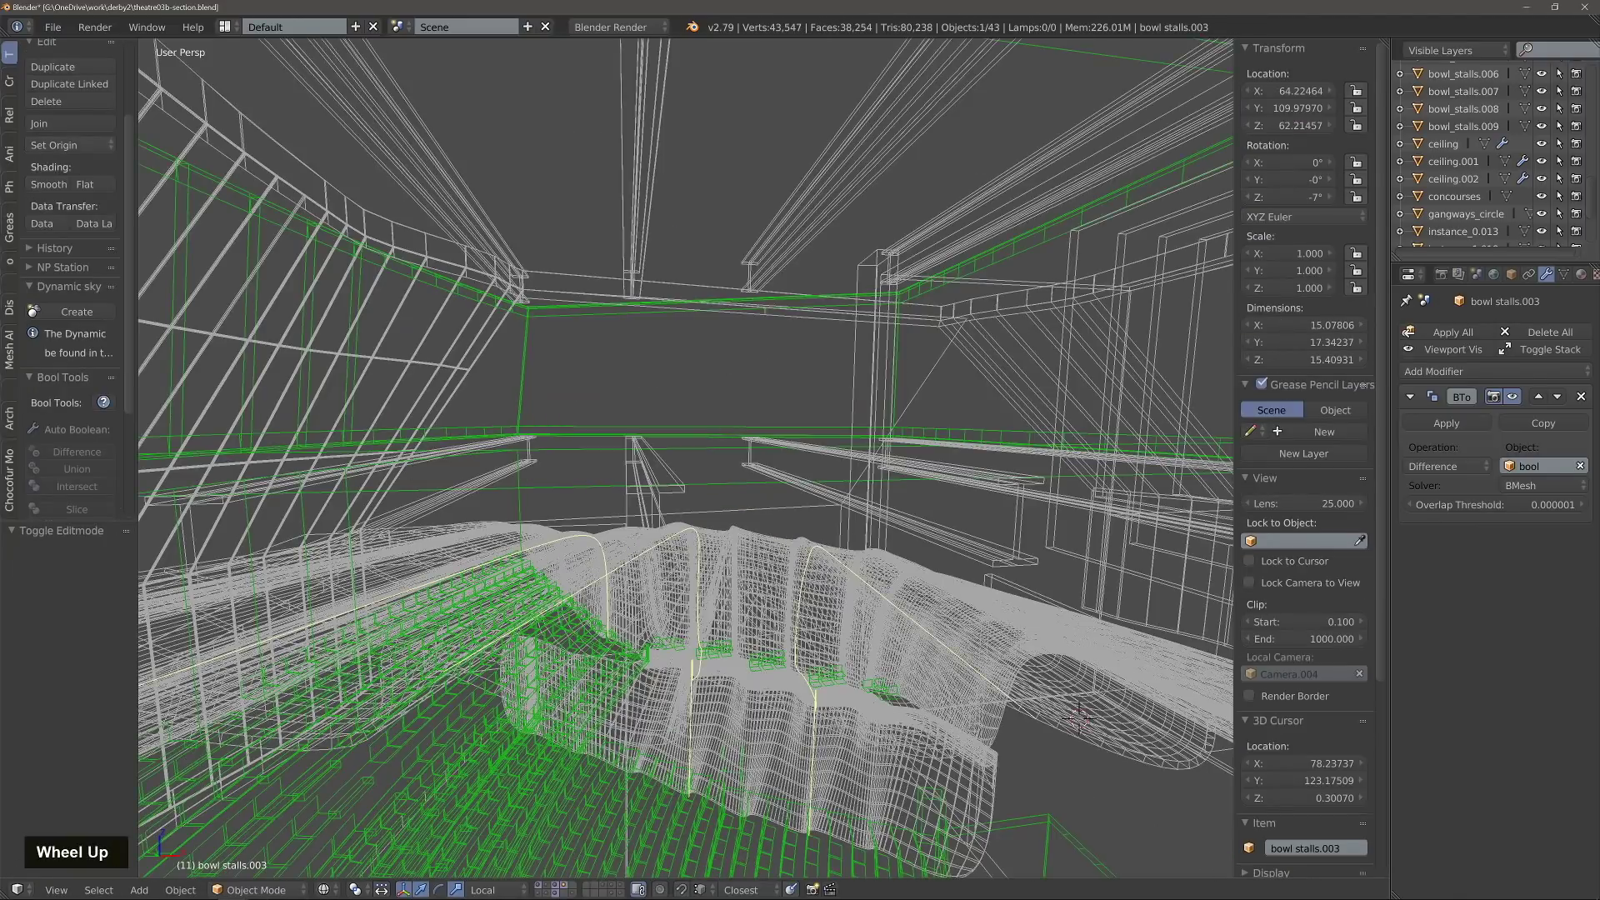
Step: Extrude all the rib edge curves along Z to turn them into narrow strips
key(Tab)
key(z)
scroll(685, 456, down, 4)
key(z)
key(Tab)
key(Tab)
key(a)
key(e)
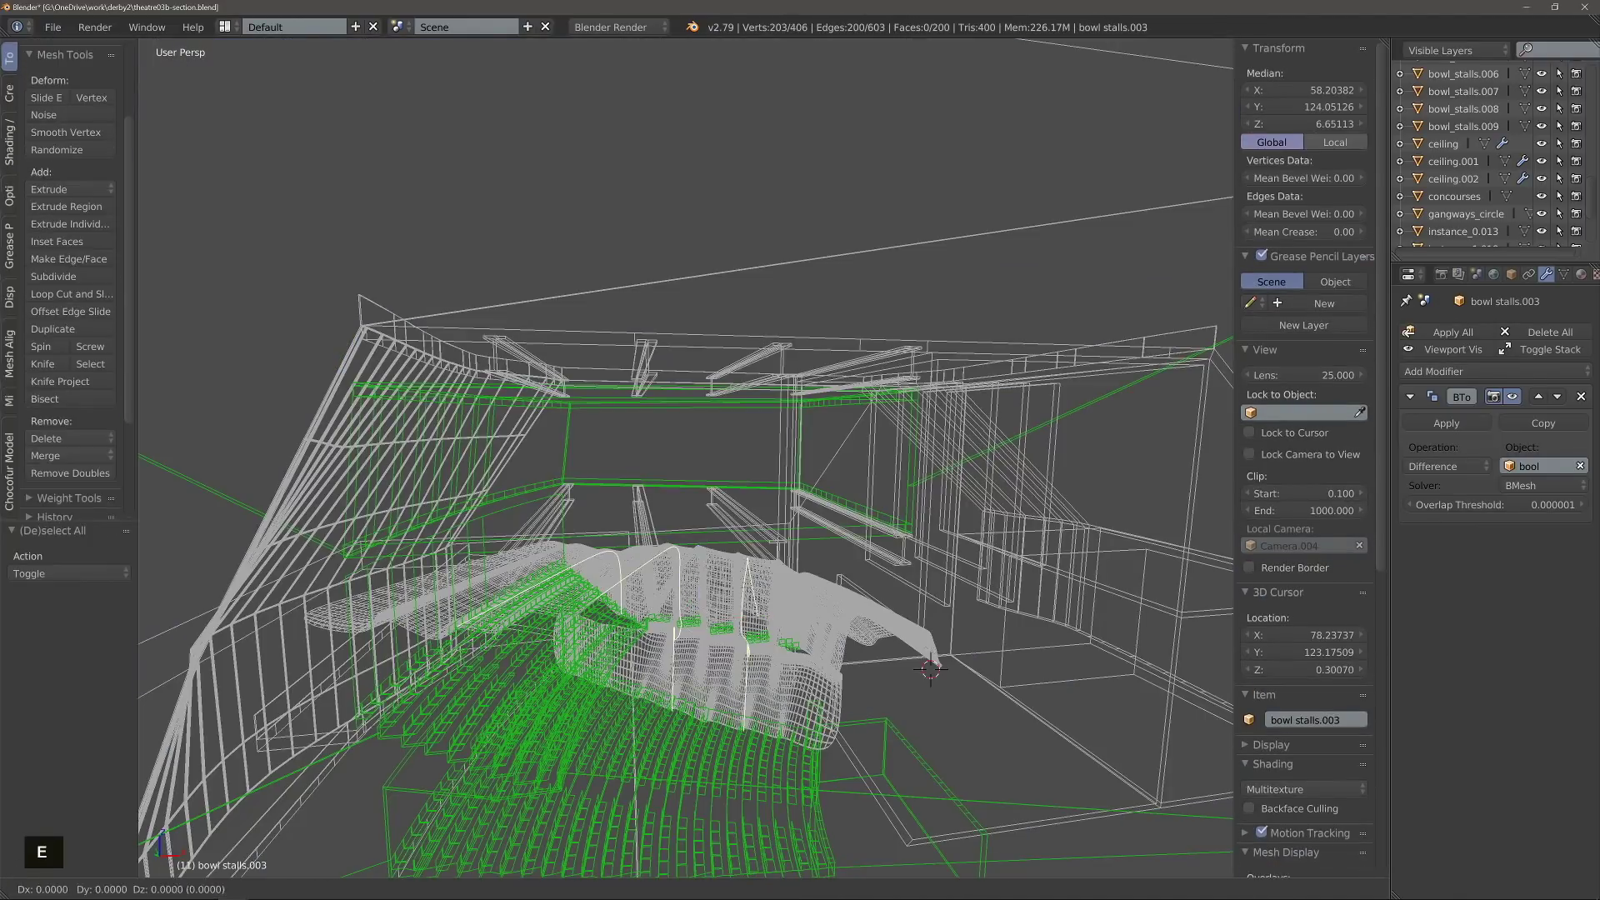
key(z)
click(708, 534)
Step: Isolate the strips and delete the surplus vertices of their wall portions, keeping only the sloping ceiling runs
key(shift+/)
middle_drag(708, 533, 800, 467)
key(ctrl+1)
key(ctrl+Tab)
key(v)
key(KP_1)
key(z)
drag(932, 392, 582, 618)
key(x)
key(v)
scroll(784, 356, down, 2)
shift+middle_drag(780, 409, 762, 472)
scroll(762, 473, down, 5)
click(731, 455)
shift+click(1029, 452)
shift+click(426, 448)
key(x)
key(v)
scroll(644, 460, down, 6)
Step: Add a Triangulate modifier and a Wireframe modifier to the strips to give them a truss pattern
key(Tab)
key(z)
middle_drag(646, 462, 709, 492)
click(1435, 372)
click(1241, 679)
scroll(674, 454, up, 5)
scroll(676, 454, down, 2)
click(1450, 370)
click(1231, 700)
Step: Extrude all the strips sideways to form box-section beams
middle_drag(634, 500, 821, 541)
key(Tab)
key(a)
key(e)
click(700, 500)
Step: Dissolve one long edge loop of the first box beam to give it a triangular section
key(ctrl+Tab)
click(700, 500)
alt+click(702, 531)
key(z)
key(ctrl+z)
scroll(533, 517, up, 4)
mouse_move(533, 517)
middle_down()
mouse_move(546, 525)
mouse_move(567, 500)
middle_up()
key(x)
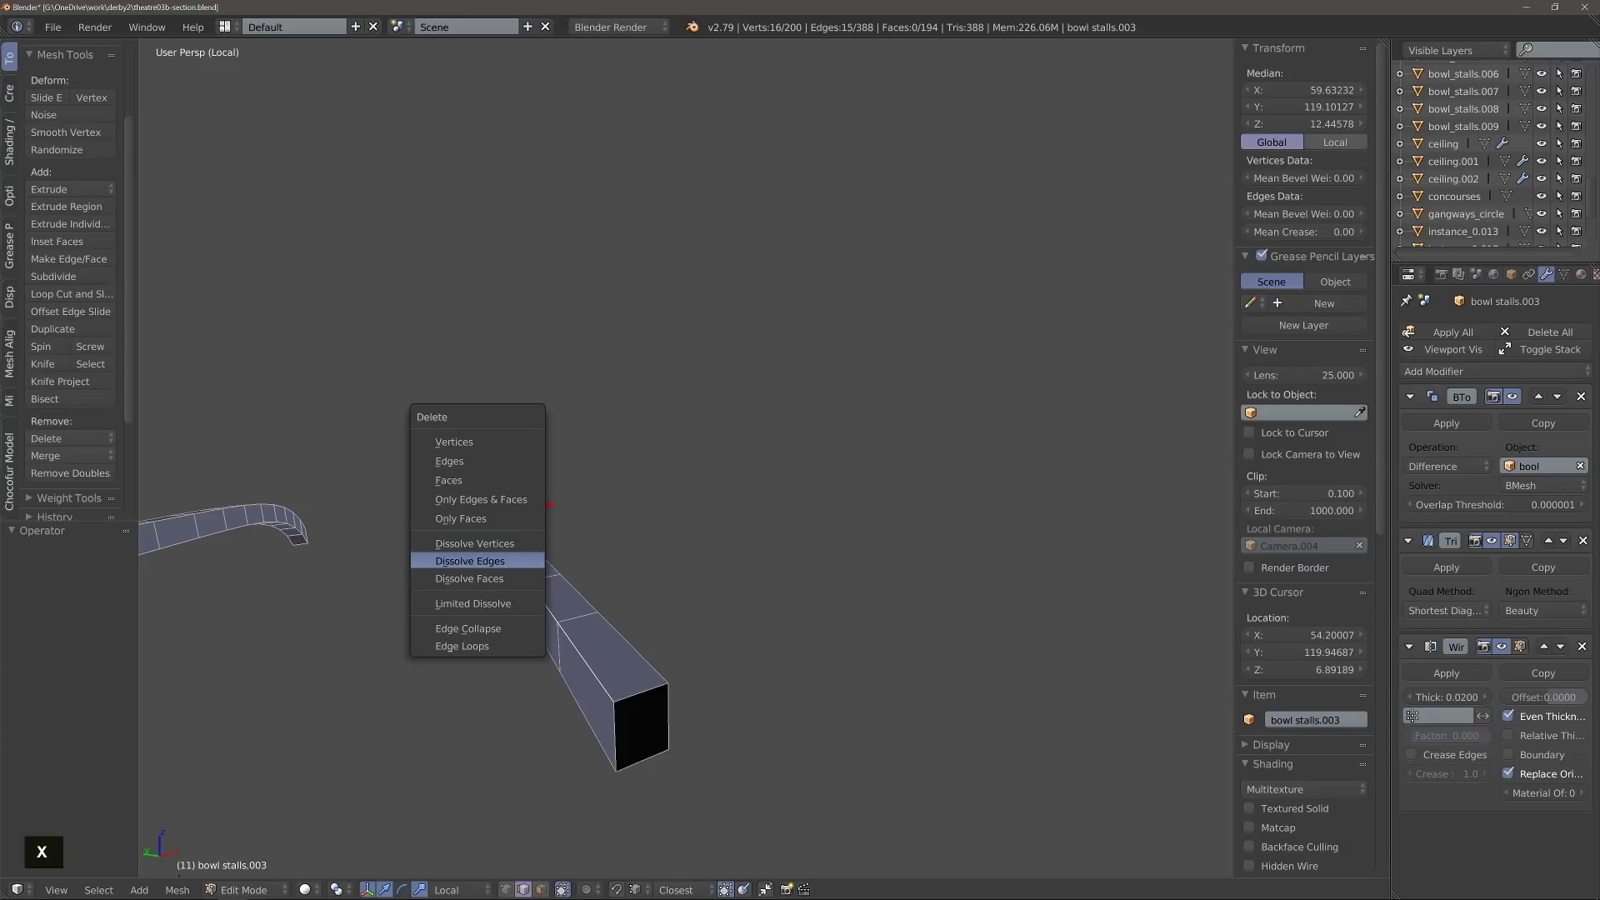
click(483, 561)
middle_drag(483, 561, 387, 584)
scroll(387, 584, down, 4)
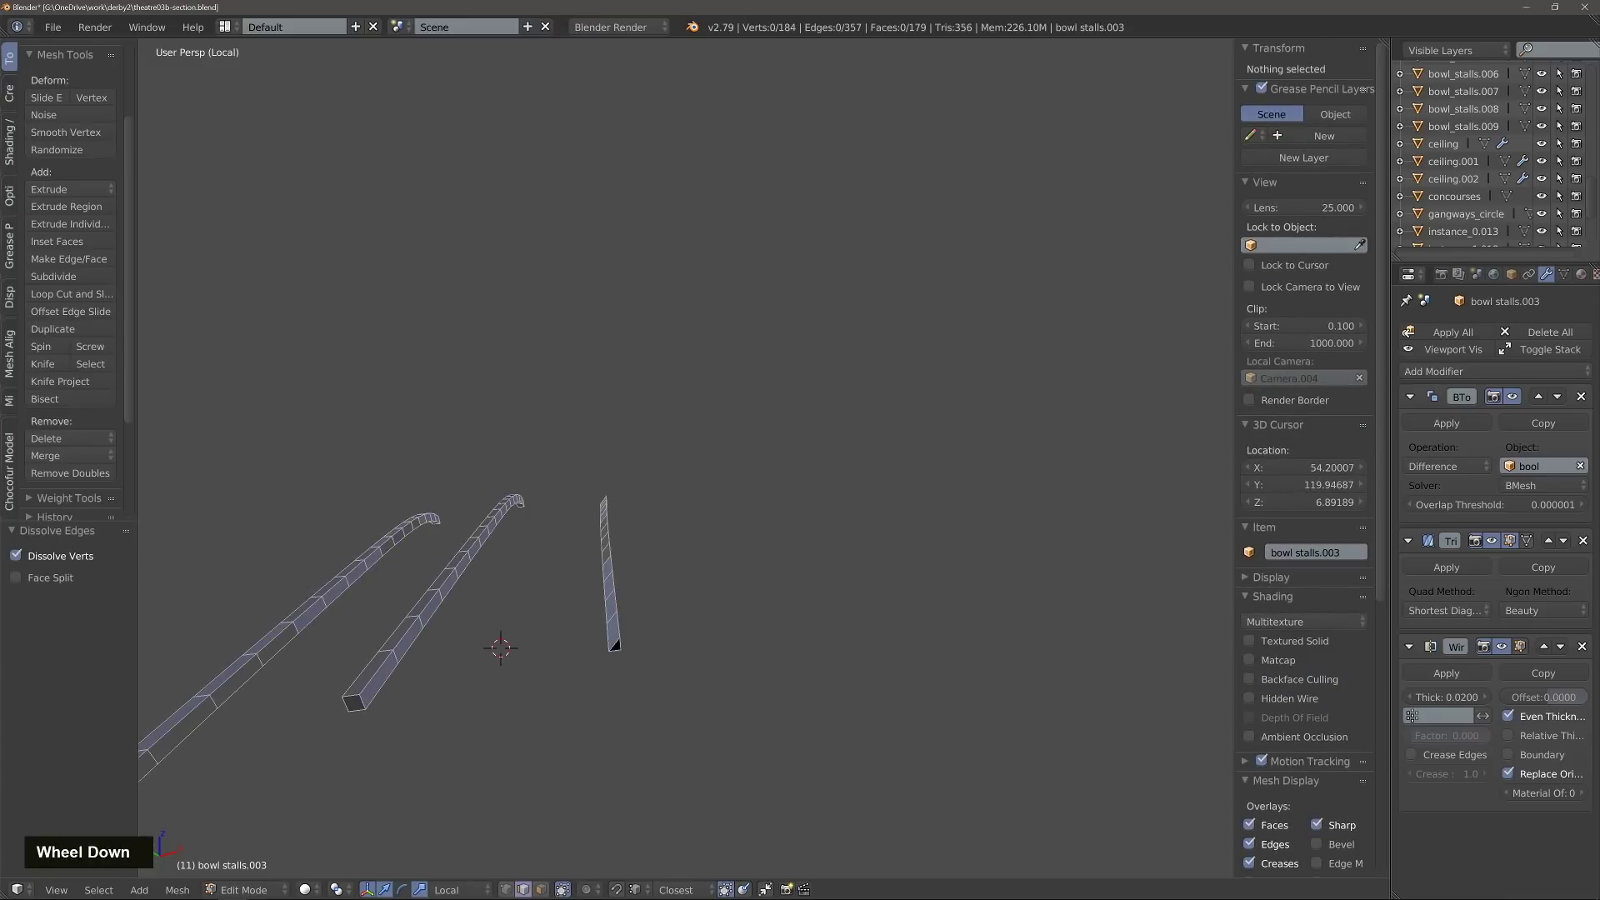
Step: Dissolve the matching long edge loop on each of the other two box beams
scroll(500, 499, up, 3)
alt+click(509, 491)
scroll(500, 517, down, 3)
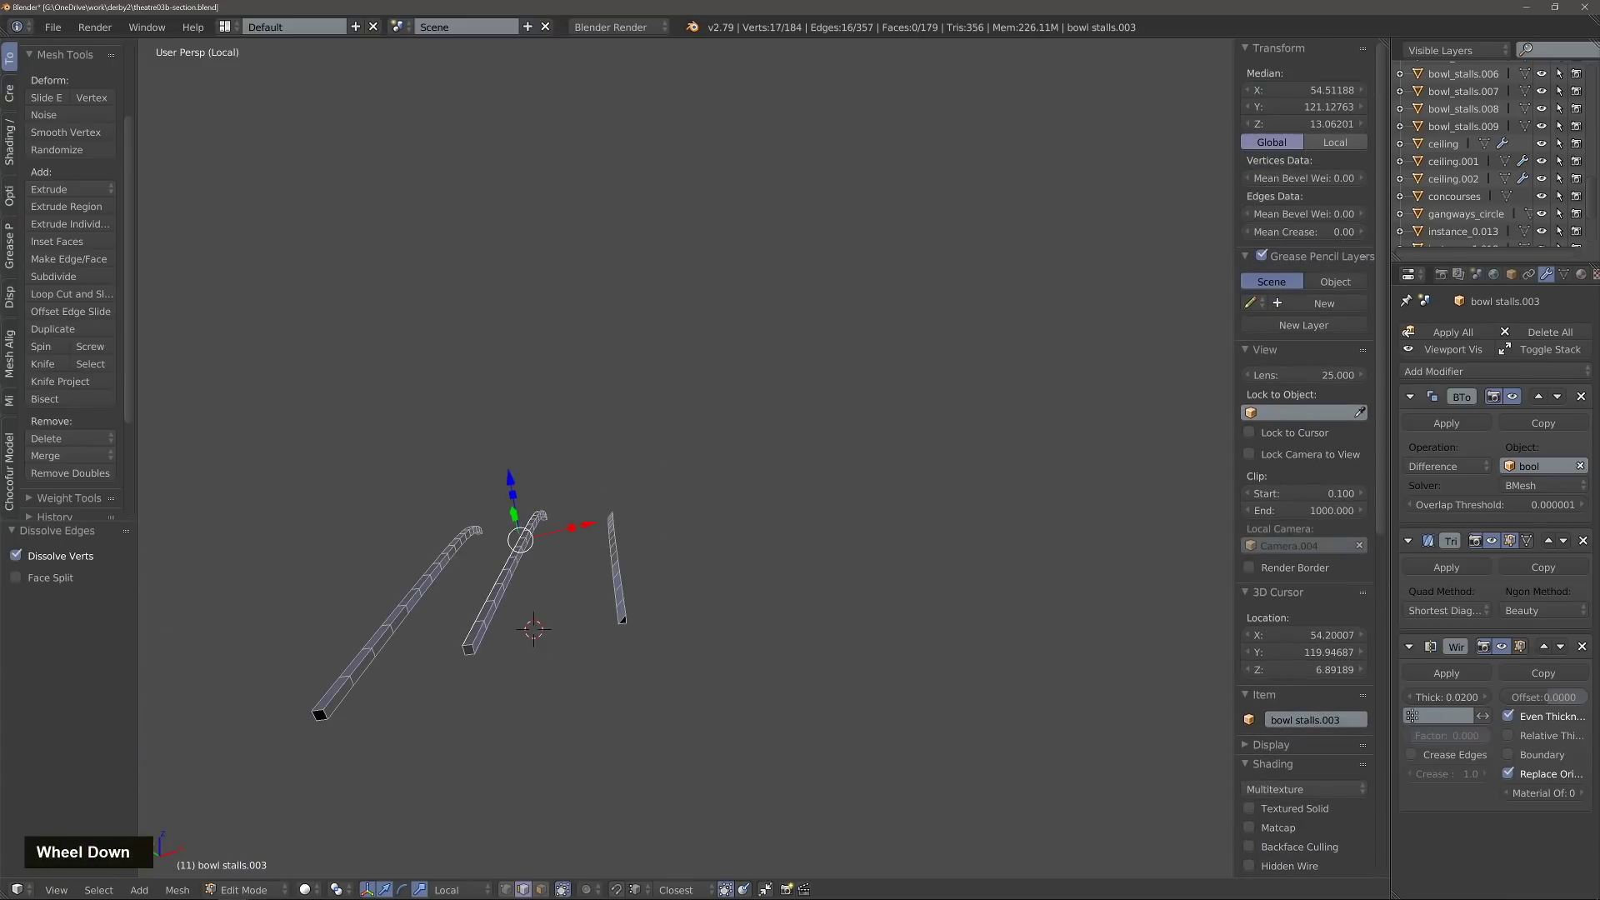
key(x)
click(438, 581)
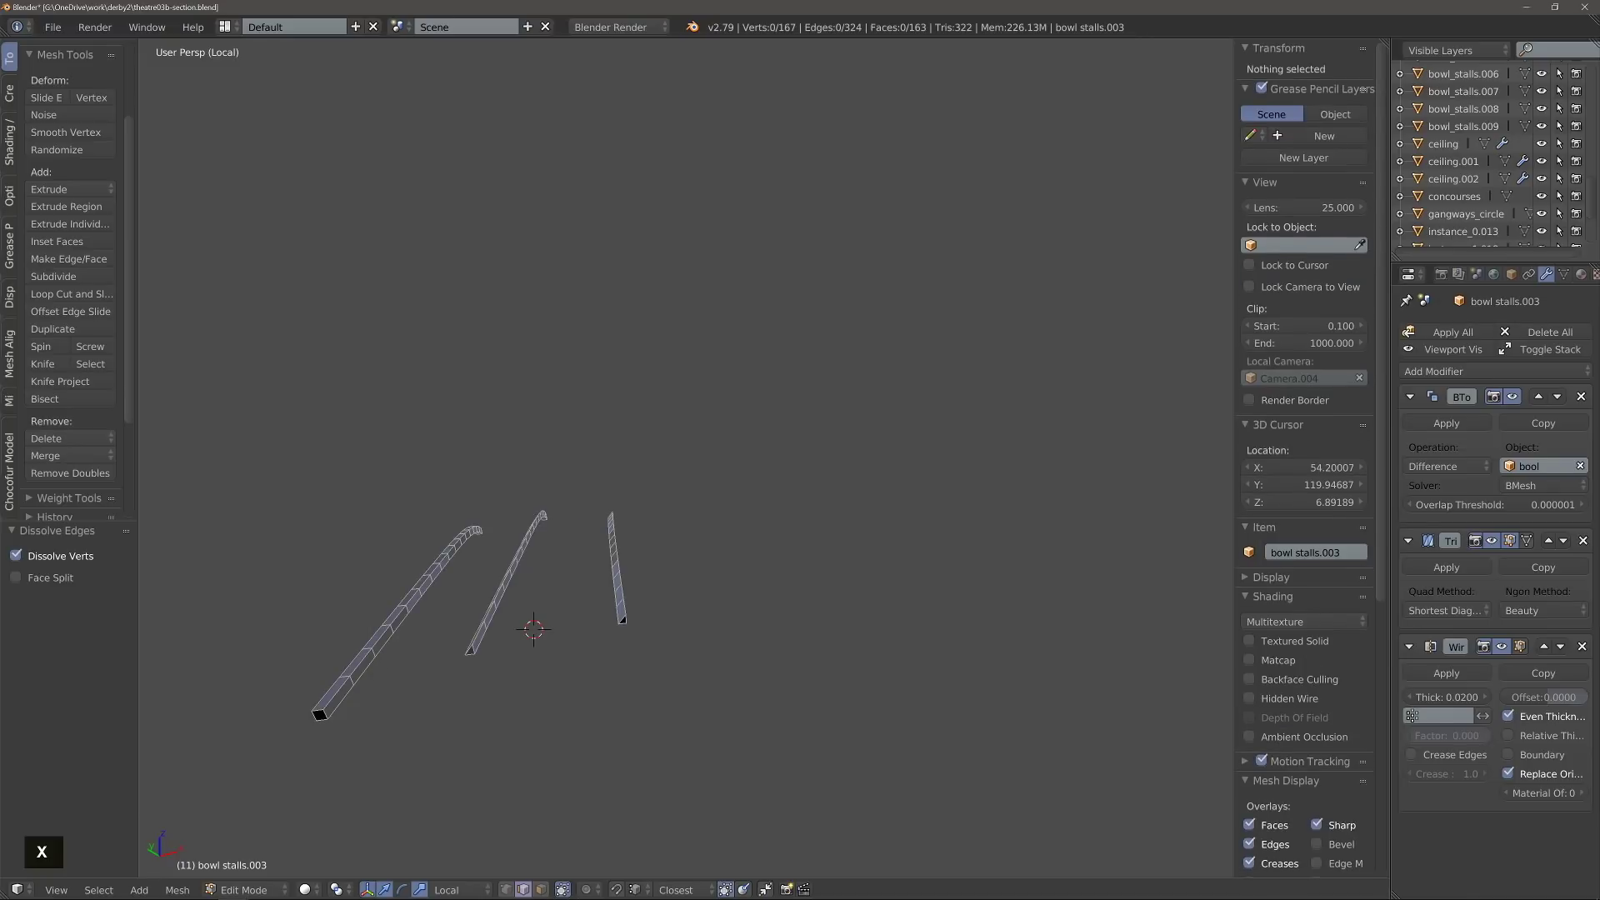
alt+click(434, 567)
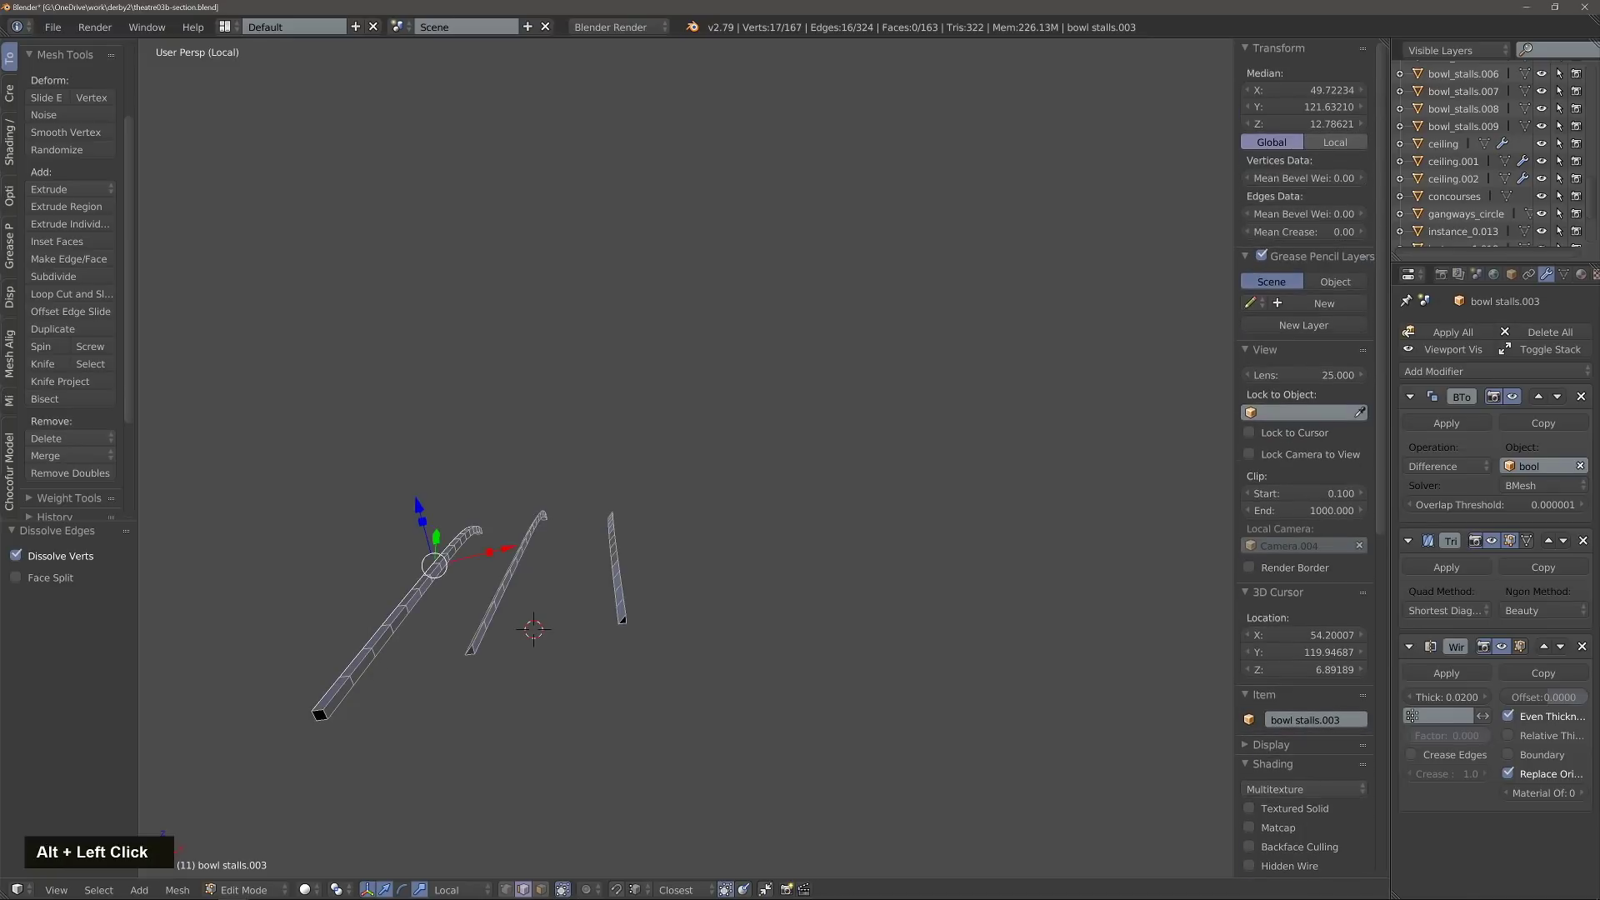
key(x)
click(307, 664)
key(Tab)
key(z)
mouse_move(333, 658)
middle_down()
mouse_move(658, 607)
mouse_move(709, 542)
mouse_move(649, 575)
mouse_move(575, 542)
mouse_move(633, 558)
mouse_move(659, 541)
middle_up()
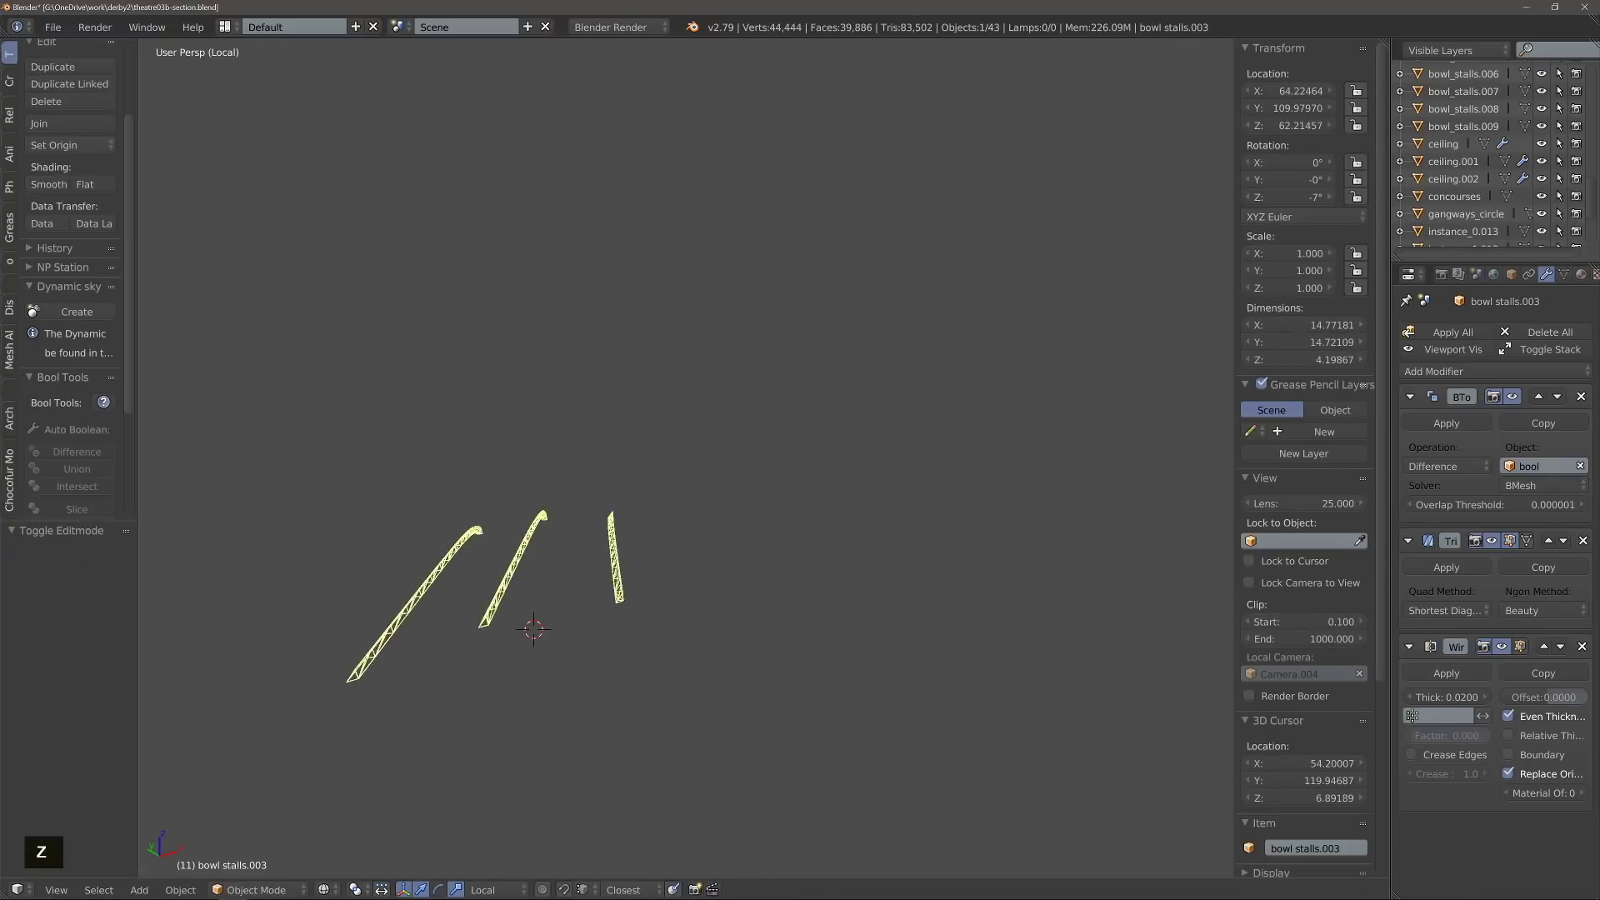
Step: Show the rest of the model again and move the trusses along Z within the auditorium
key(z)
key(KP_Divide)
scroll(708, 541, up, 2)
key(g)
key(z)
click(708, 584)
Step: In the left side view, box-select the vertices at the trusses' curved ends and leave the upper ones out of the selection
key(Tab)
key(z)
scroll(654, 52, up, 2)
key(ctrl+KP_3)
key(ctrl+Tab)
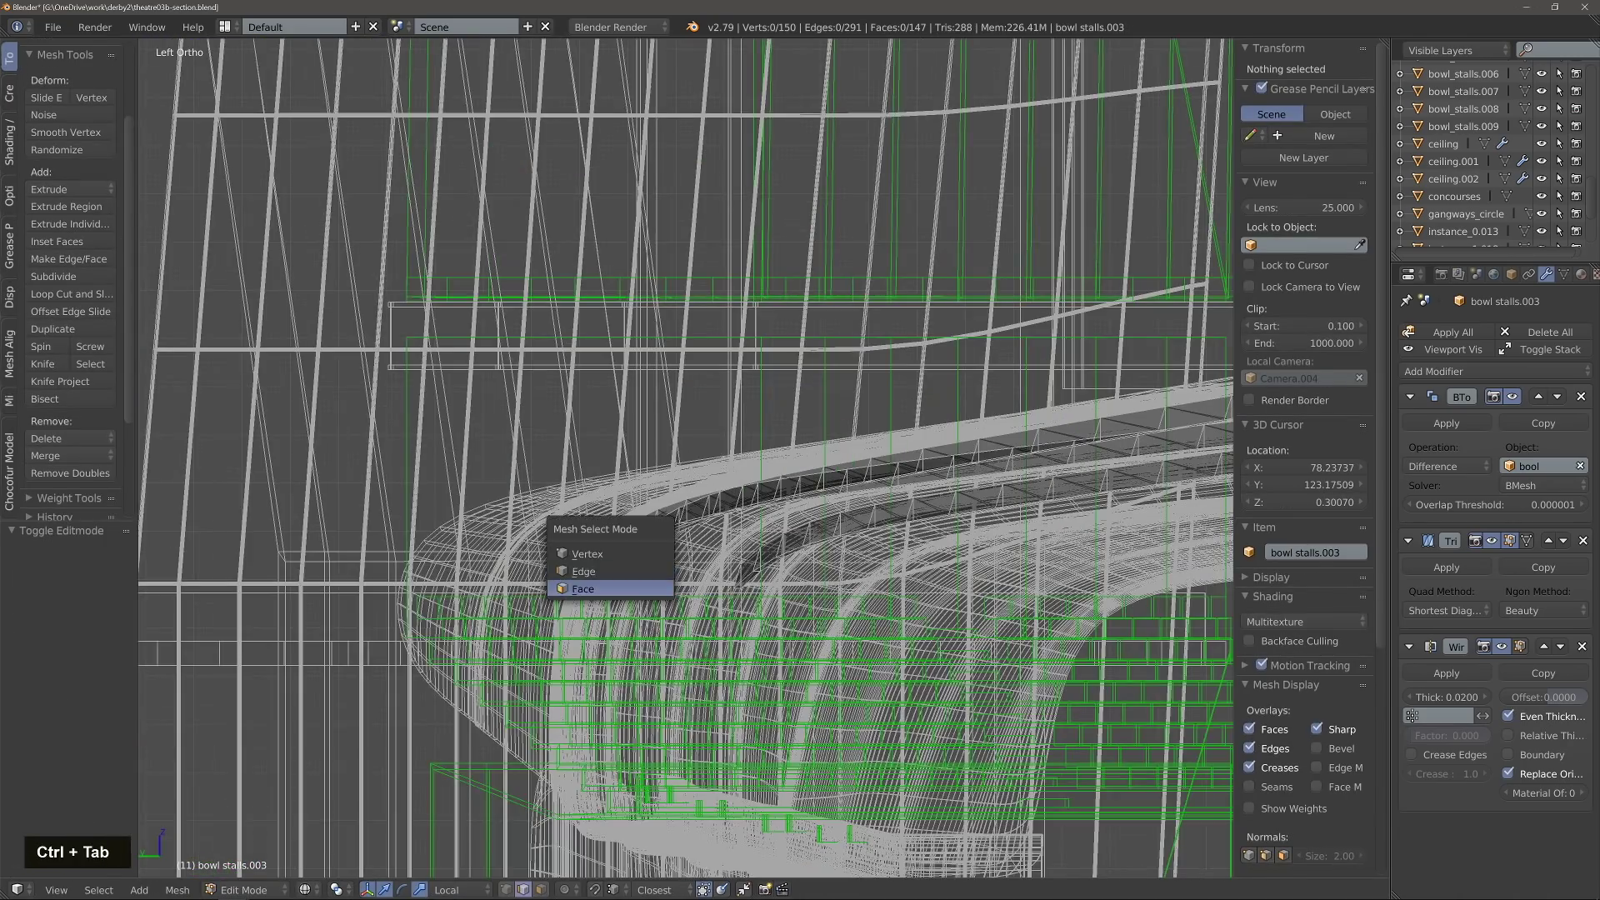
click(608, 554)
key(b)
drag(575, 450, 812, 596)
middle_drag(812, 595, 708, 575)
key(b)
shift+drag(725, 417, 675, 460)
scroll(708, 492, up, 1)
middle_drag(676, 460, 708, 466)
key(Tab)
key(z)
Step: Place linked copies of the people figures outside the glazed facade and on the foyer levels
scroll(684, 458, down, 5)
key(alt+d)
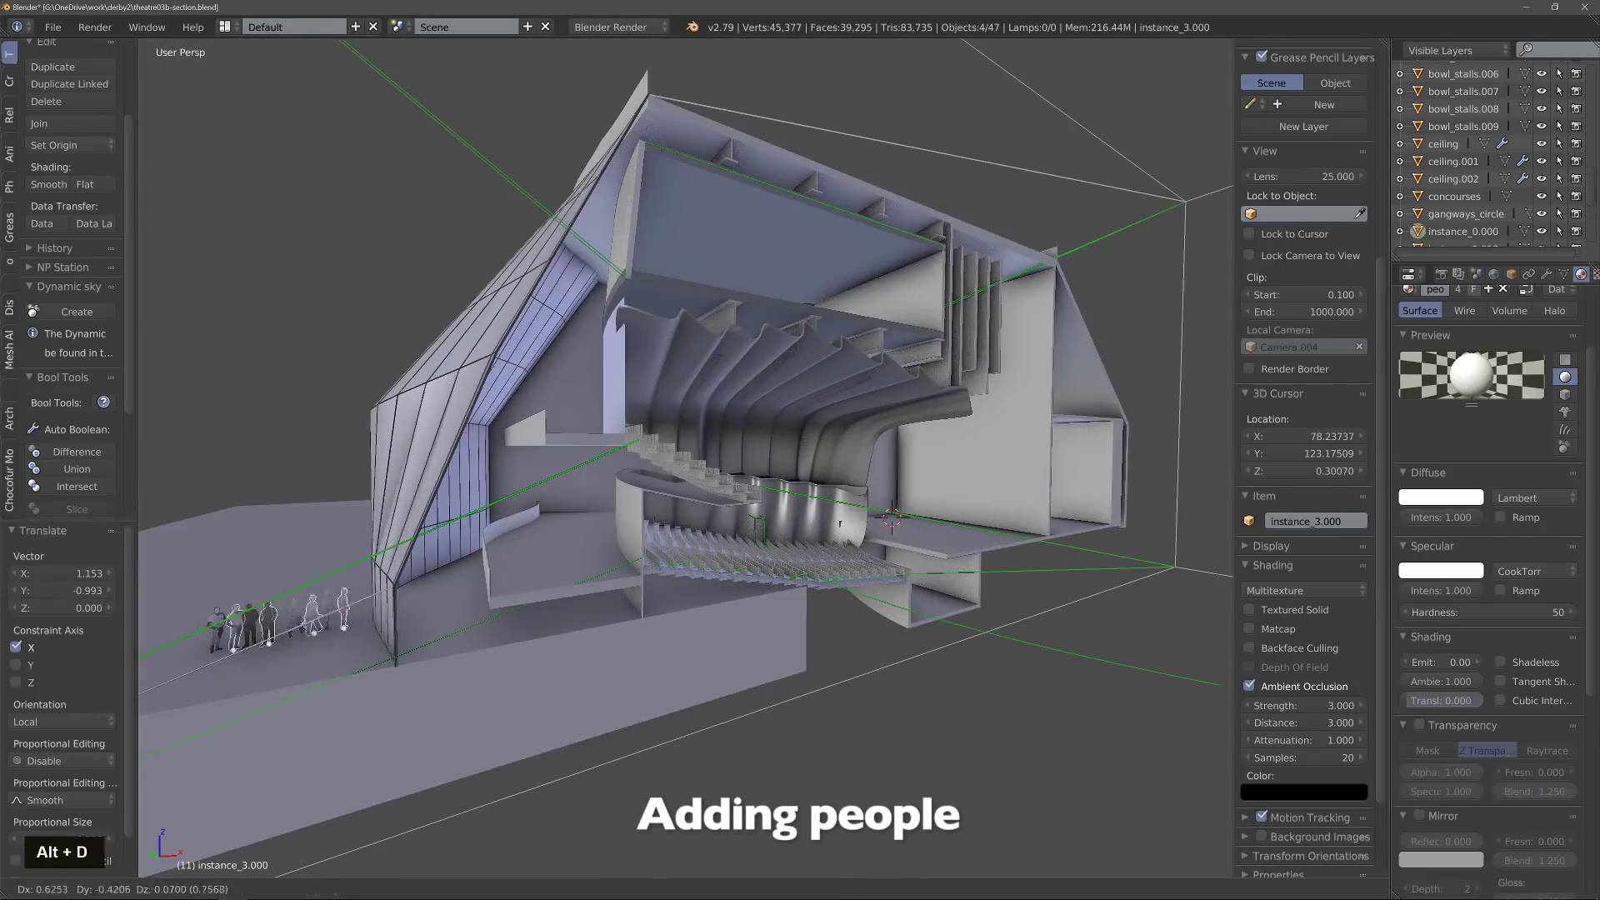
middle_click(425, 600)
scroll(534, 649, up, 3)
double_click(482, 762)
ctrl+click(482, 762)
key(alt+d)
key(Escape)
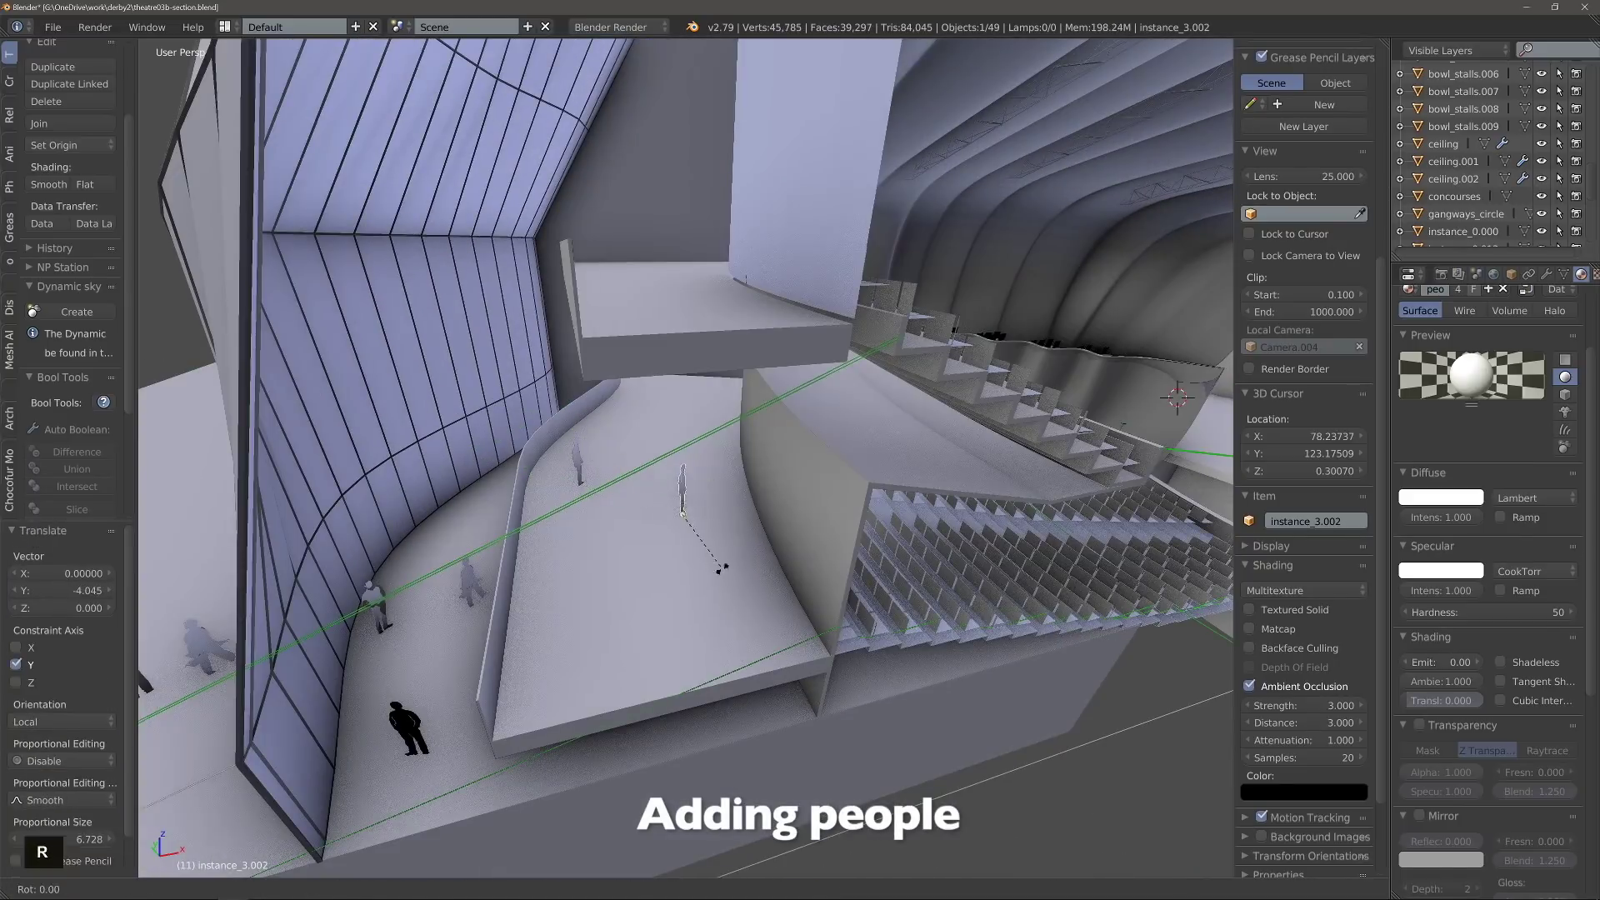
scroll(722, 569, down, 2)
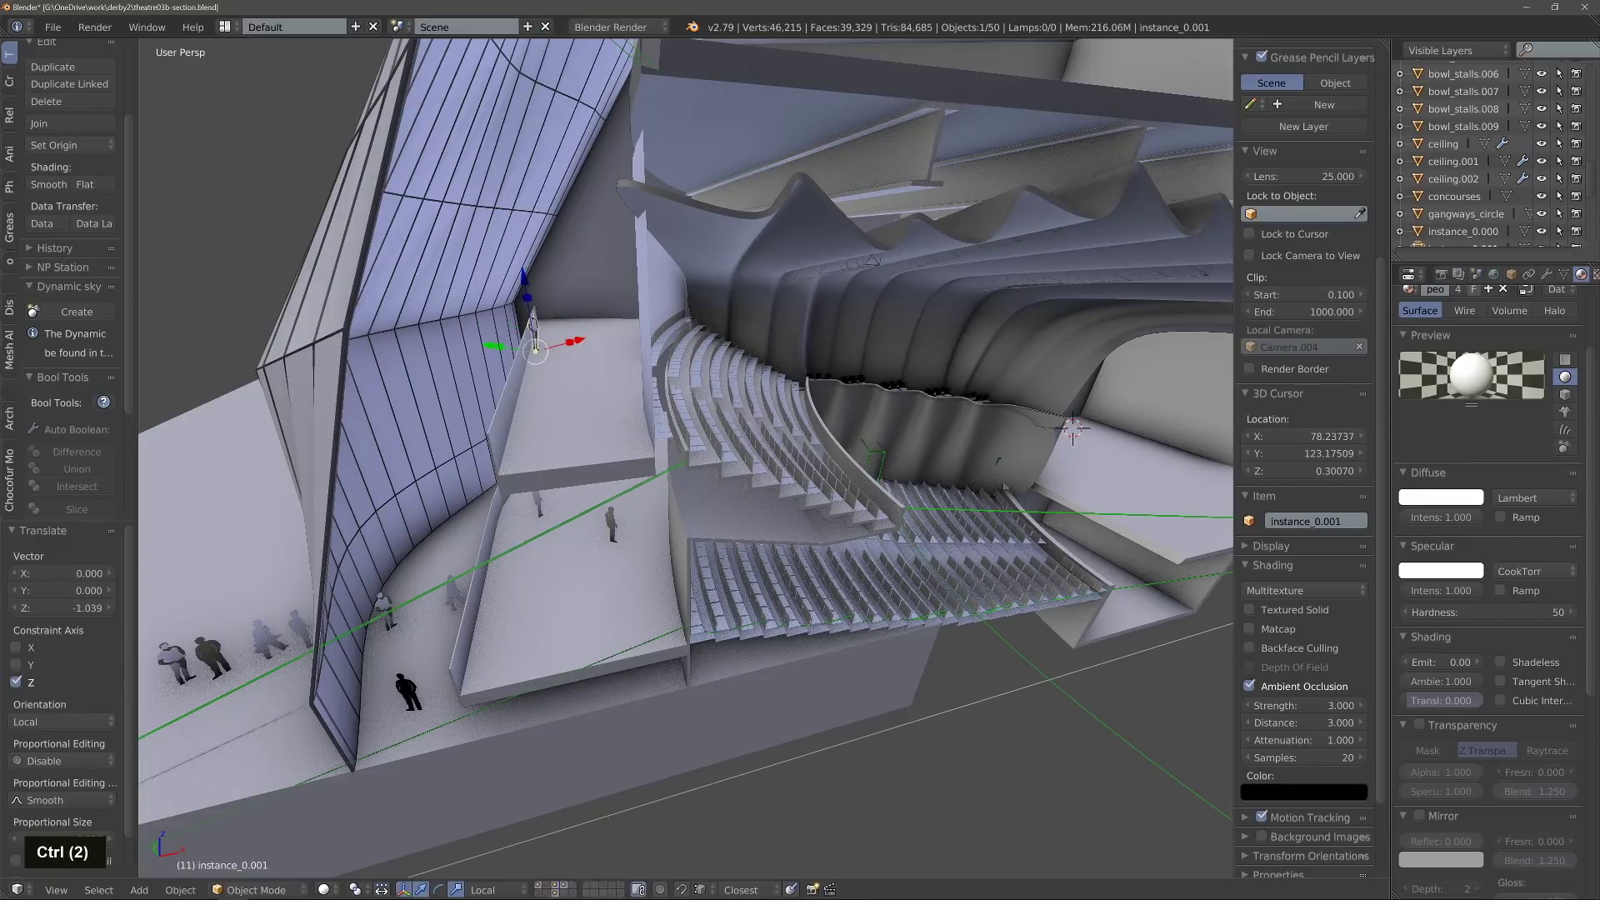
Step: Make another linked copy of a figure for the foyer and rotate it about Z
key(alt+d)
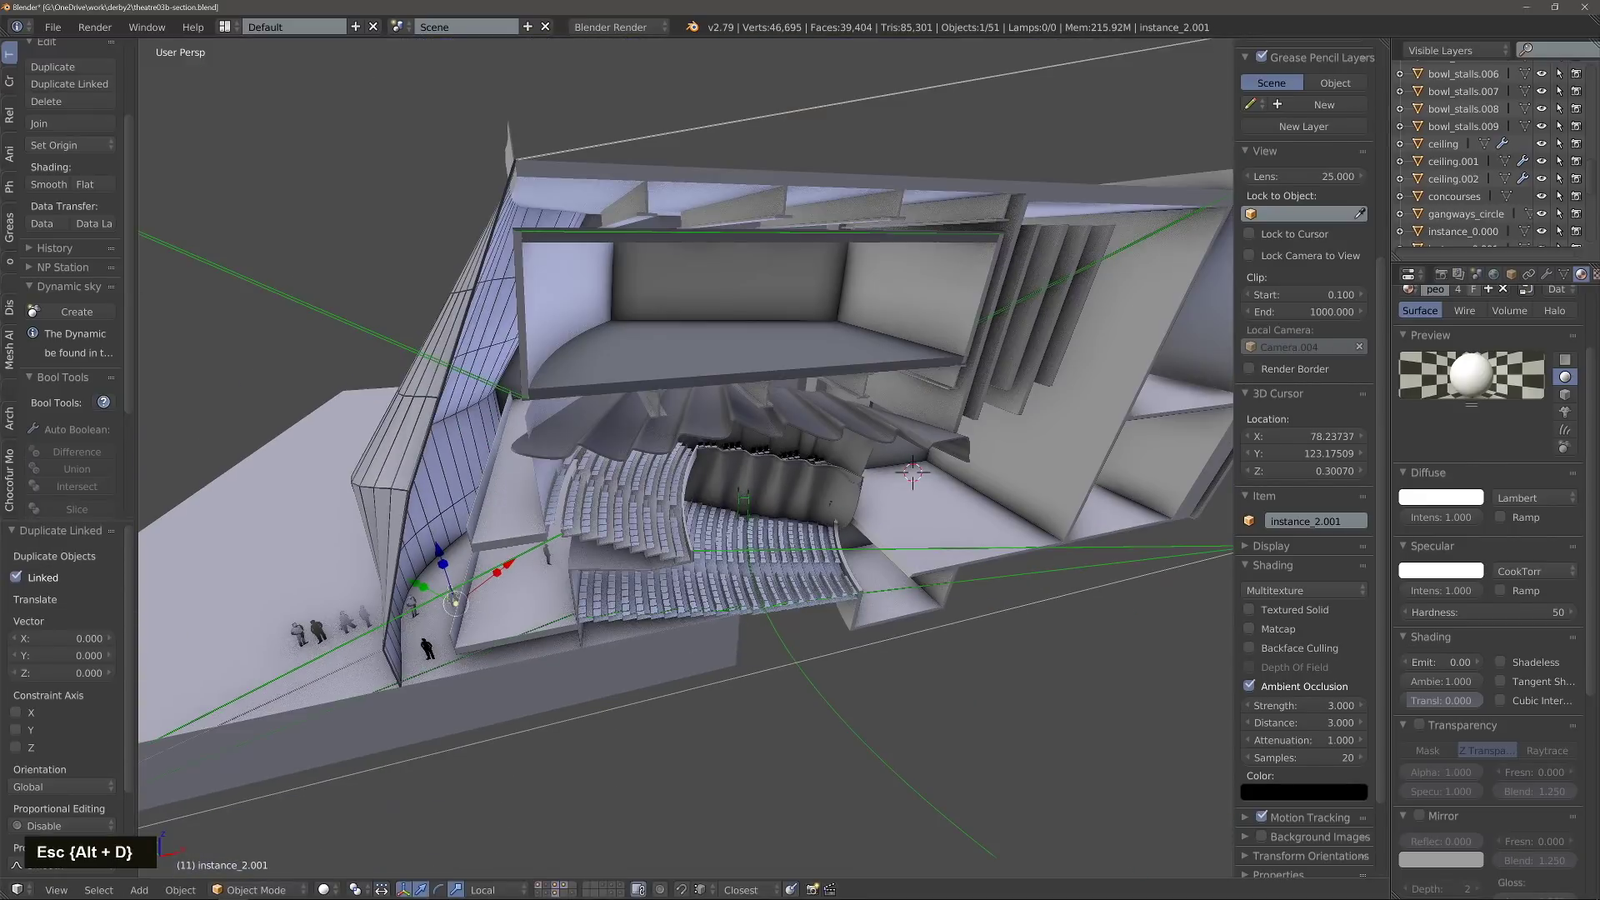
middle_drag(833, 500, 979, 566)
scroll(979, 567, up, 3)
key(r)
key(z)
scroll(979, 567, down, 4)
middle_drag(916, 517, 666, 567)
Step: Make a linked copy of a standing figure and snap it onto the stalls seating area
key(alt+d)
key(Escape)
scroll(877, 635, up, 5)
middle_drag(833, 542, 958, 517)
key(ctrl+shift+Tab)
ctrl+drag(809, 640, 845, 708)
middle_drag(846, 708, 1000, 658)
scroll(925, 783, up, 2)
ctrl+drag(1029, 820, 1010, 840)
middle_drag(958, 708, 1083, 750)
shift+middle_drag(1083, 750, 983, 700)
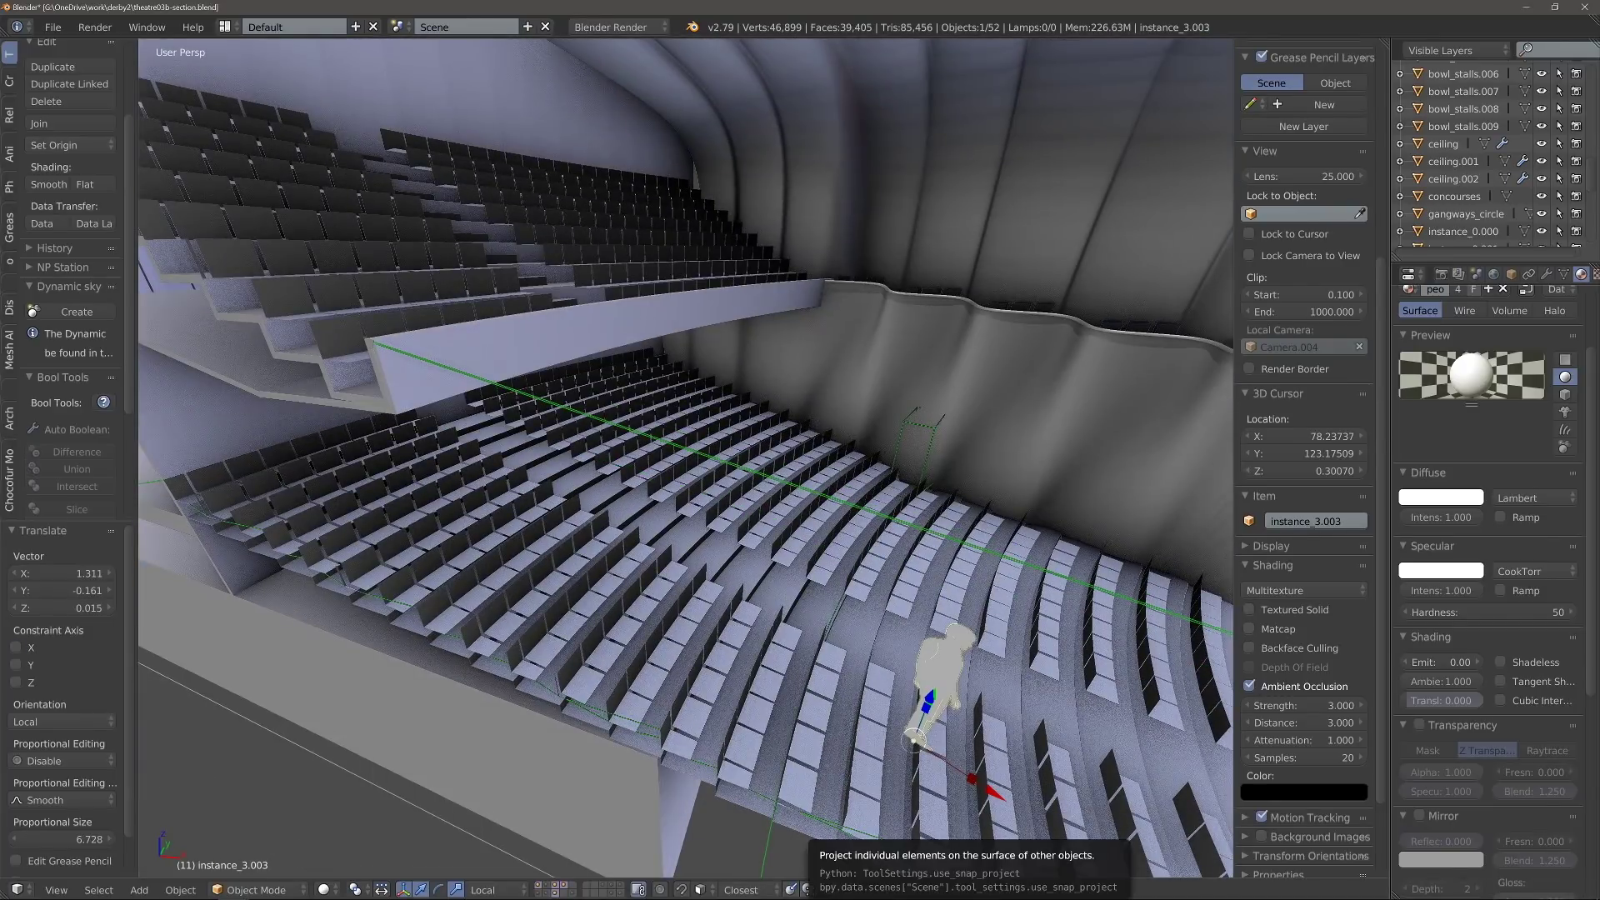
Step: Reposition the stalls figure among the seats and shift it by -0.759 along its local X axis
key(g)
click(894, 677)
scroll(900, 666, down, 3)
key(ctrl+shift+Tab)
drag(972, 736, 938, 716)
middle_drag(937, 717, 1000, 700)
scroll(899, 683, down, 3)
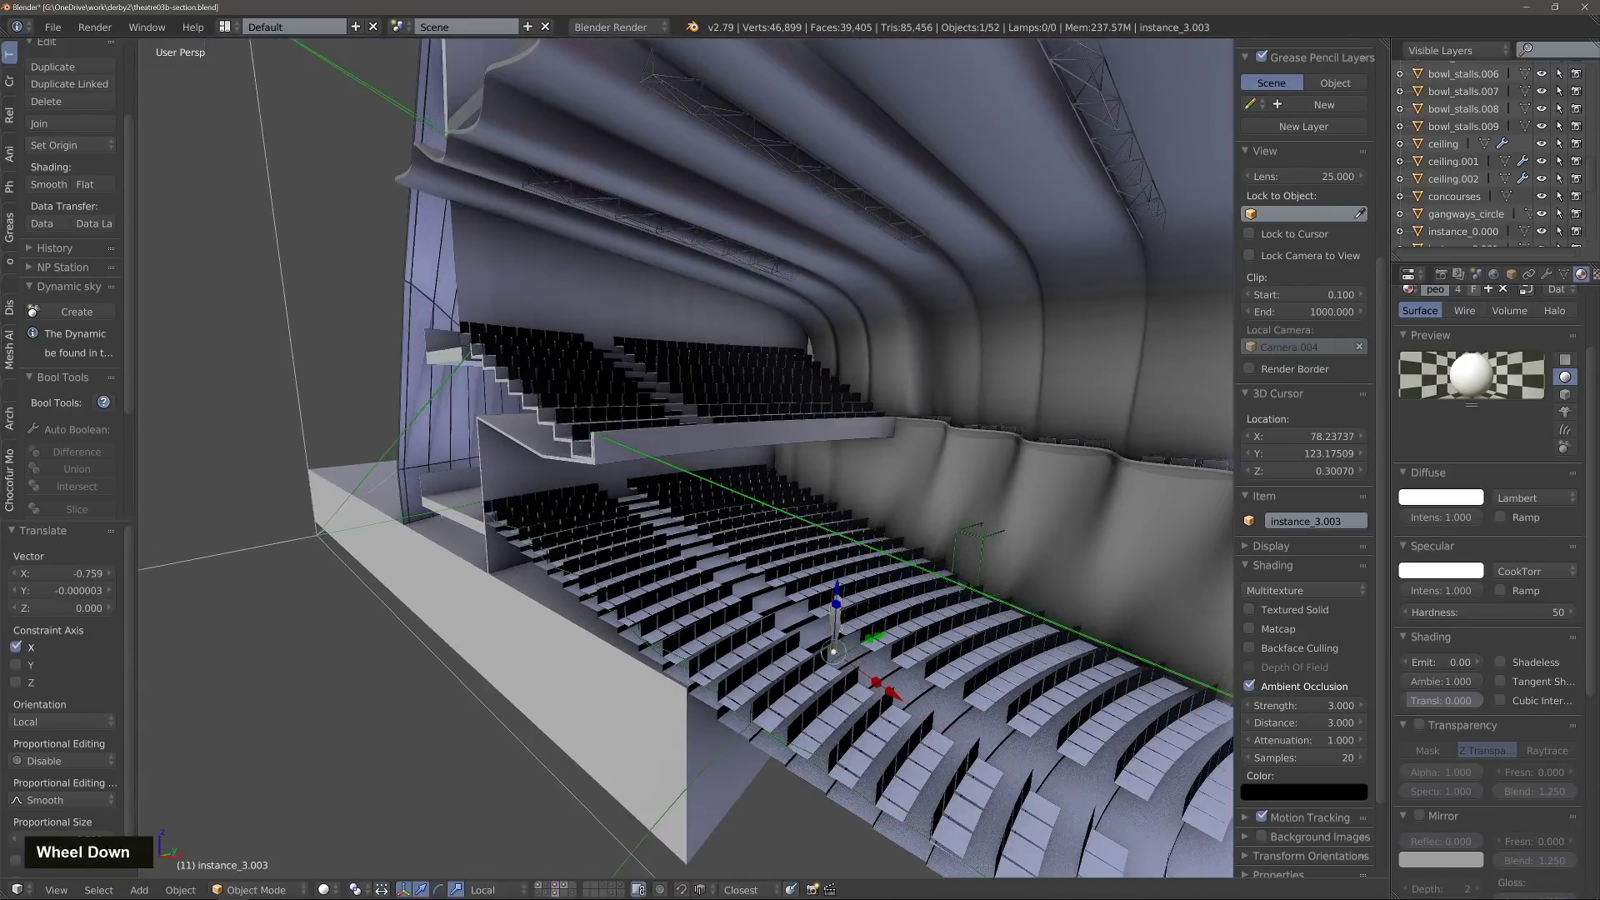
Step: Through the camera view, select the group of figures outside the facade and place a duplicate of them higher along Z
key(KP_0)
scroll(900, 666, up, 2)
click(293, 712)
shift+click(343, 706)
shift+click(252, 718)
middle_drag(467, 583, 584, 616)
key(shift+d)
key(z)
click(359, 417)
Step: Switch the transform orientation to Global and move the duplicated figures into the upper room, snapping them down onto its floor
middle_drag(500, 500, 583, 634)
click(495, 889)
click(482, 869)
drag(375, 408, 679, 317)
middle_drag(683, 500, 575, 375)
ctrl+drag(619, 246, 478, 339)
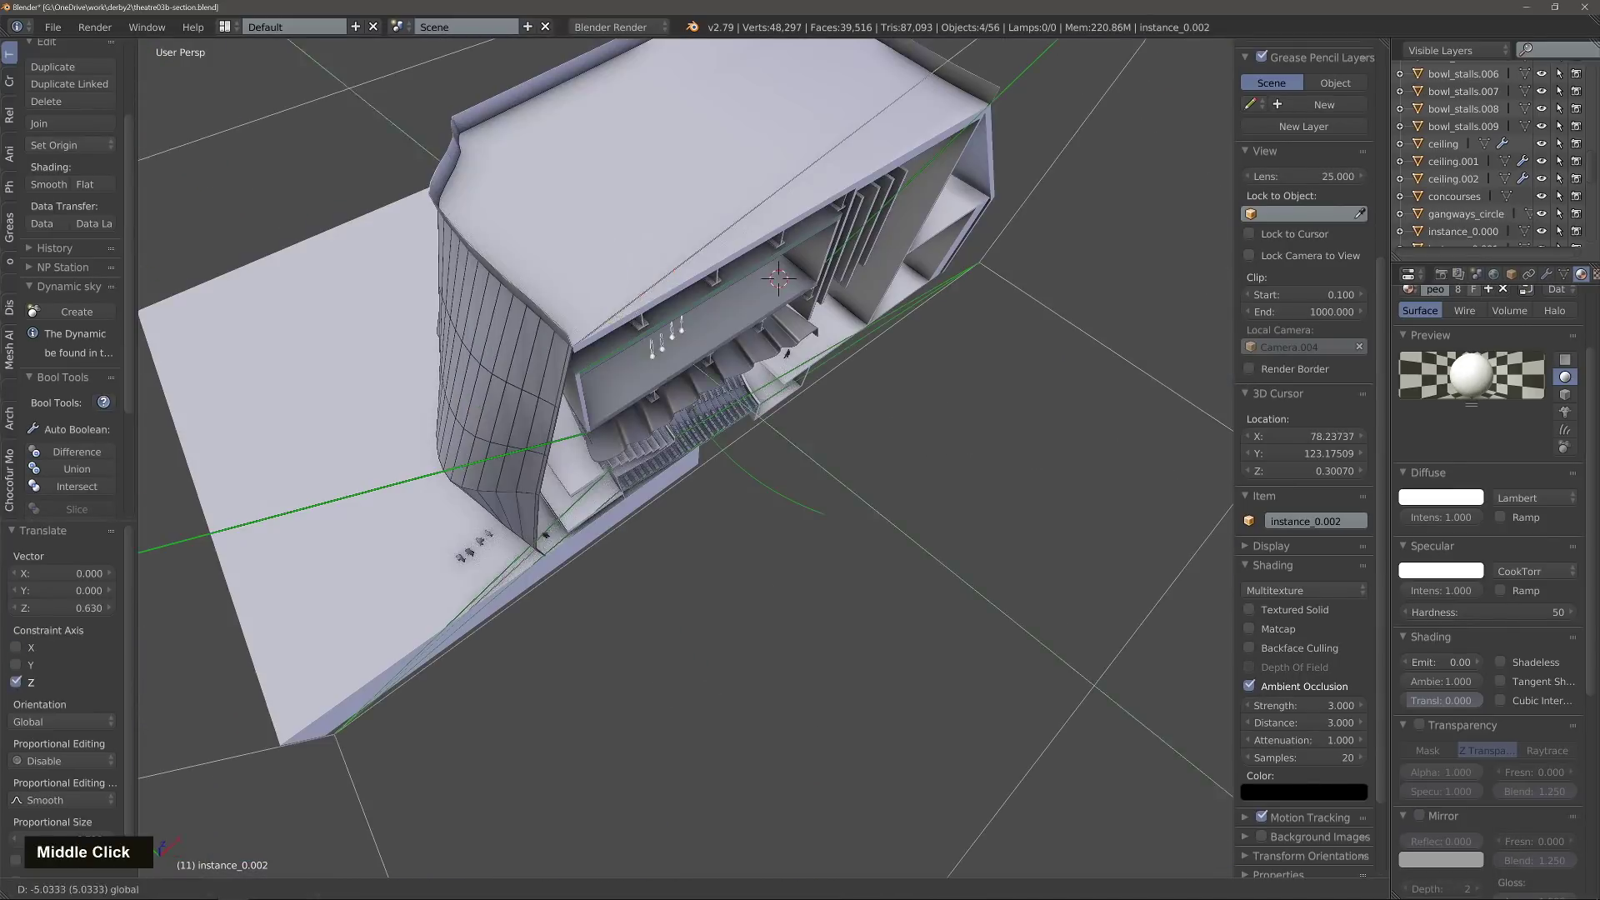
click(786, 354)
Step: Rotate a figure in the upper room about Z and spread the others across the floor, shifting along Y and by -3.110 along X
scroll(786, 354, up, 5)
key(r)
key(z)
right_click(649, 325)
key(g)
key(y)
right_click(603, 319)
key(g)
key(x)
scroll(685, 458, down, 10)
middle_drag(685, 459, 749, 500)
key(z)
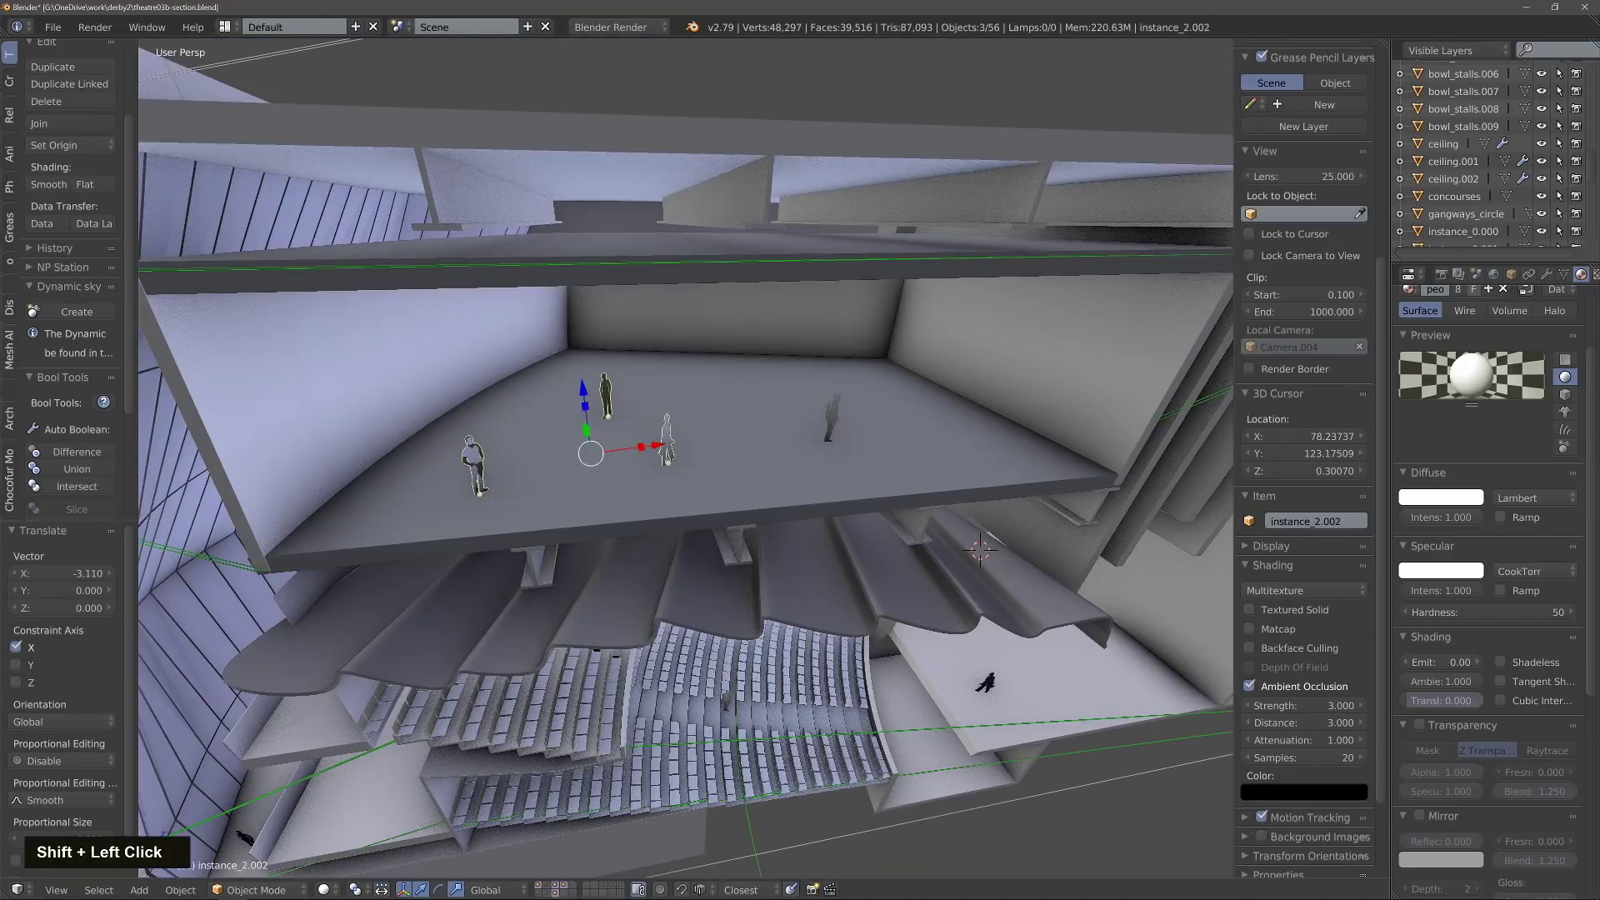
Step: Duplicate the four upper-room figures and place the copies on the roof above
scroll(982, 678, down, 6)
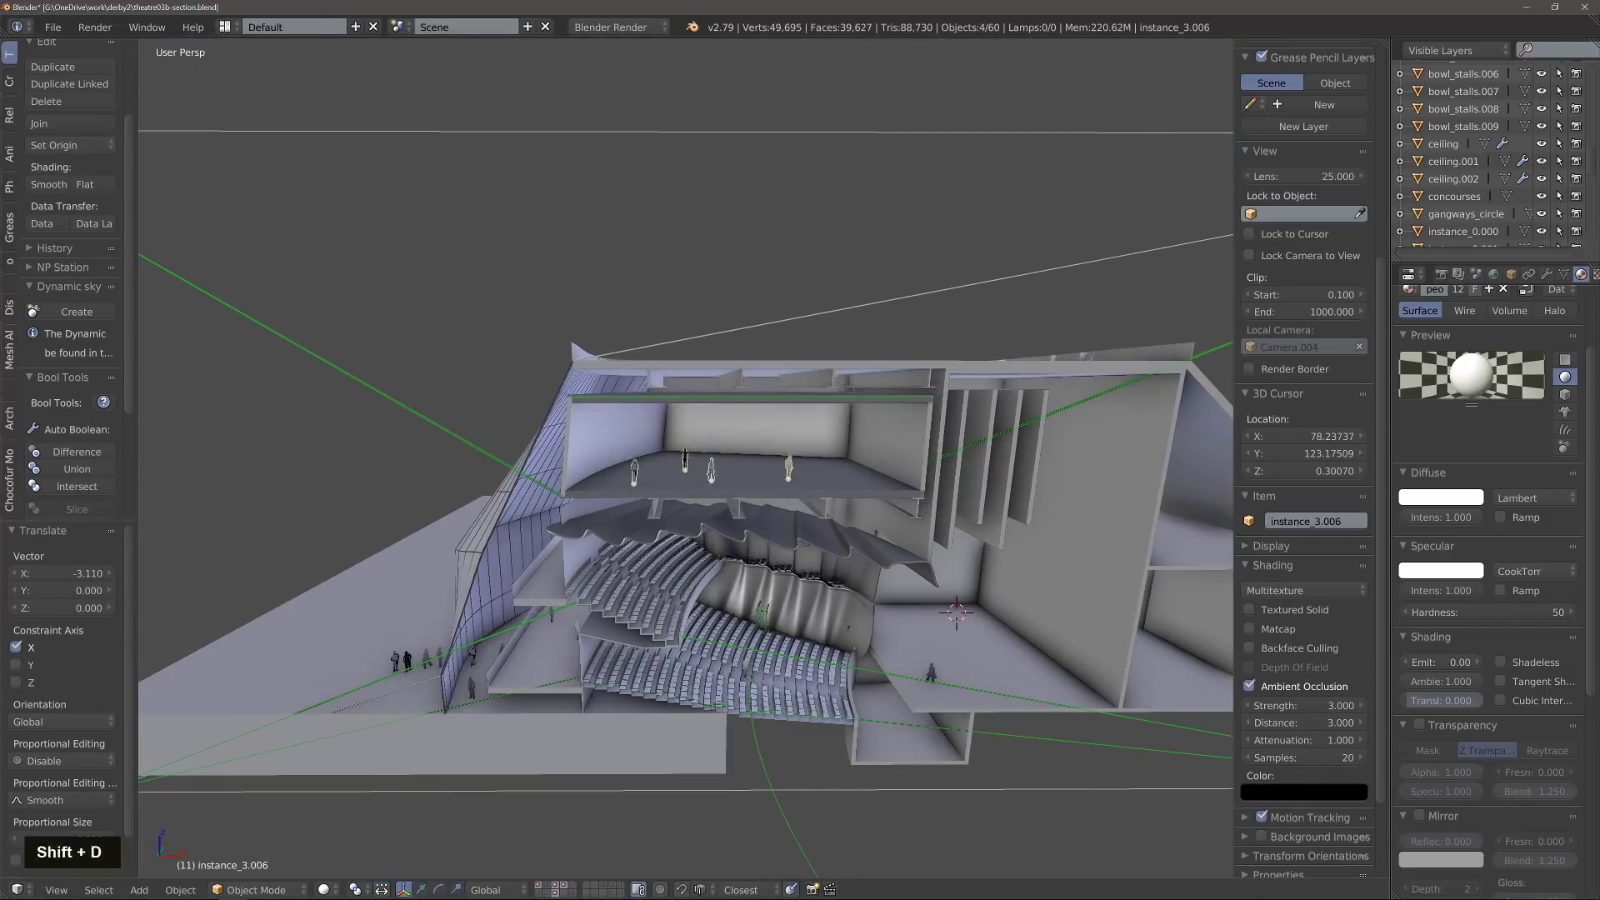
middle_drag(997, 653, 813, 473)
click(813, 473)
Step: Change the pivot mode, rotate the roof figures -71.5° about Z, and preview the result as a render through the camera
click(357, 889)
click(400, 812)
key(r)
key(z)
click(666, 533)
key(ctrl+4)
key(shift+z)
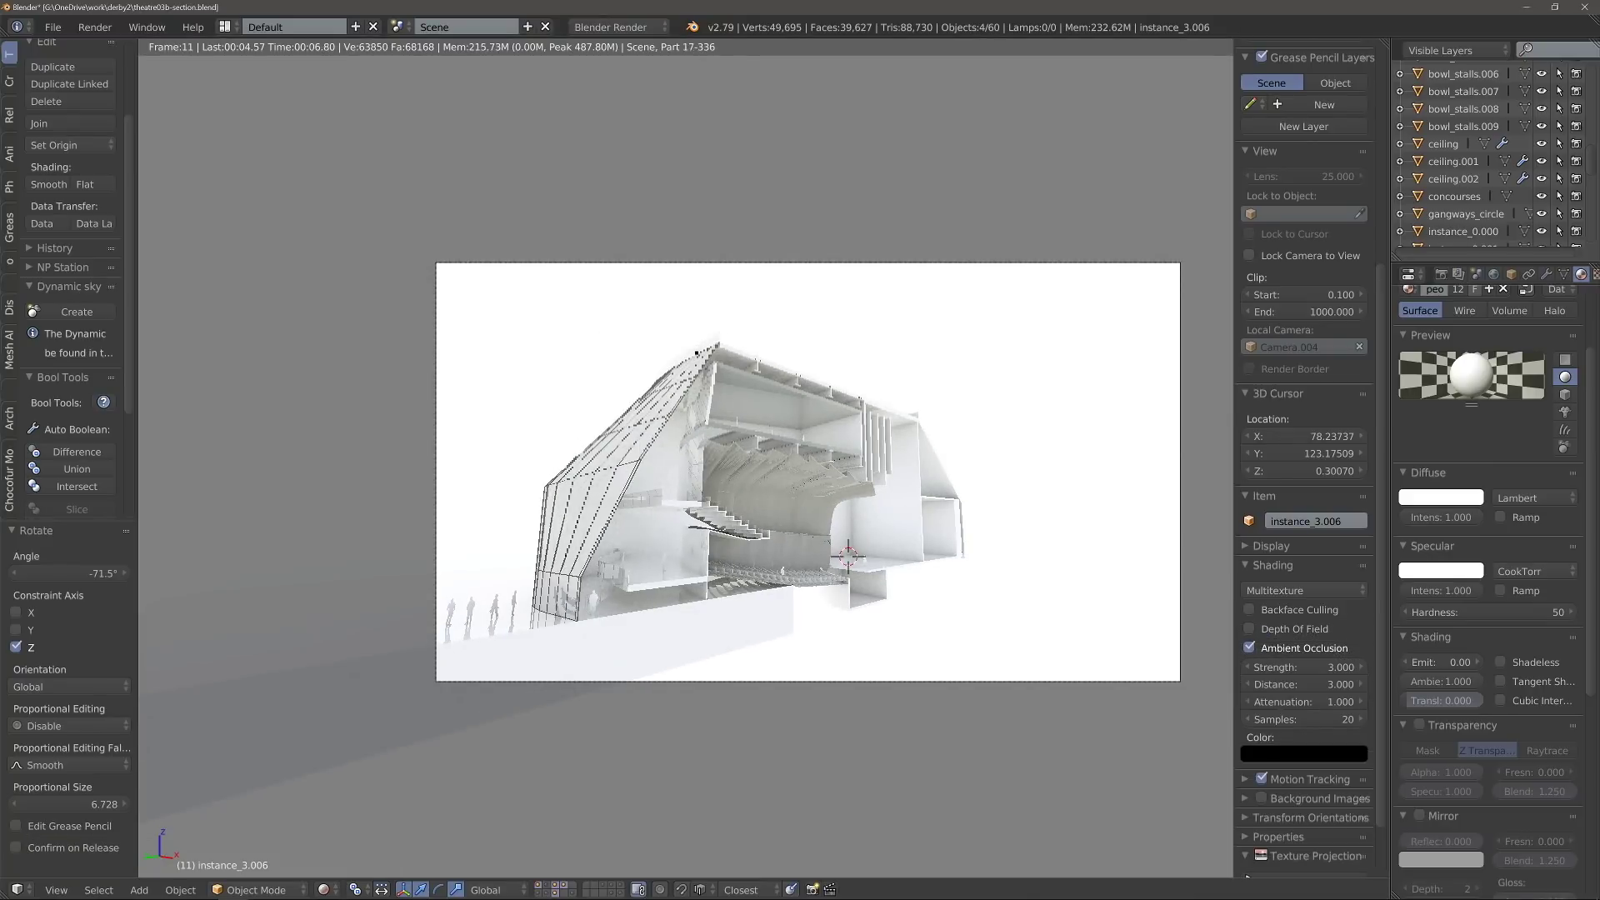
key(shift+z)
Step: Add a Solidify modifier to the ceiling object and set its thickness to 0.3
key(Tab)
key(Tab)
click(1545, 274)
click(1497, 372)
click(1223, 640)
text(0.3)
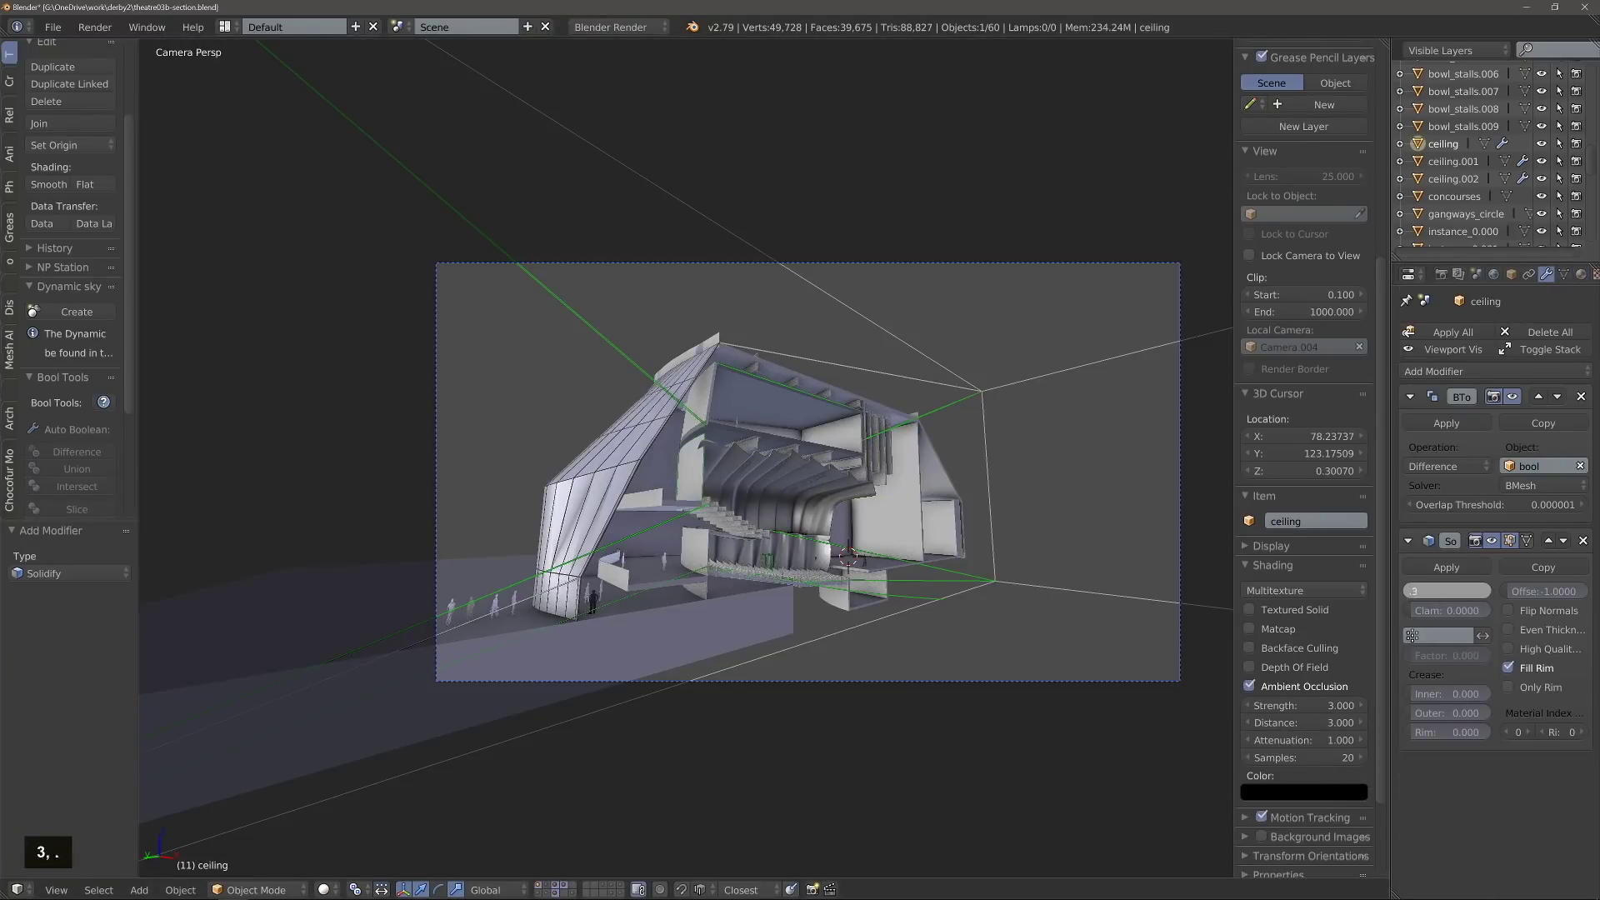
Step: In edge selection mode, select an edge loop on the ceiling.002 surface and raise it slightly along Z
scroll(708, 434, up, 4)
key(Tab)
key(ctrl+Tab)
click(620, 459)
key(Tab)
middle_drag(708, 450, 800, 534)
scroll(708, 450, up, 4)
click(533, 408)
key(Tab)
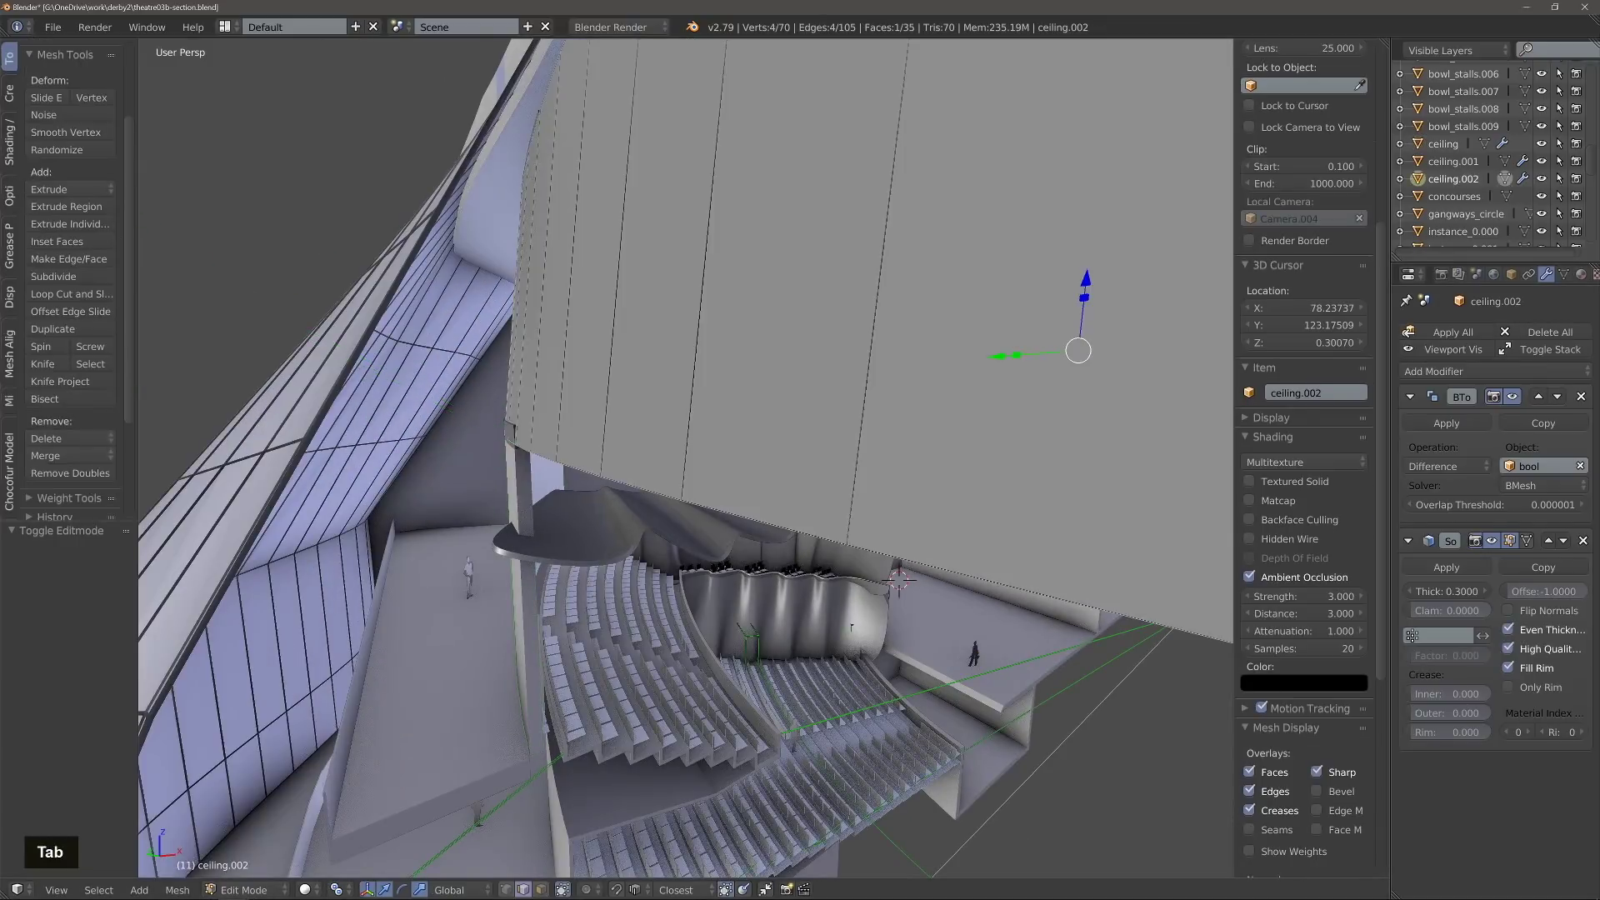
alt+click(700, 472)
drag(700, 401, 700, 390)
key(Tab)
scroll(700, 450, down, 8)
middle_drag(700, 449, 750, 425)
scroll(699, 450, up, 3)
Step: Through the camera, open the ribbed auditorium wall bowl stalls.002 for vertex editing in wireframe and select its upper front corner vertex
key(z)
key(KP_0)
key(shift+z)
key(z)
key(z)
right_click(750, 508)
key(Tab)
key(ctrl+Tab)
click(708, 467)
key(z)
right_click(693, 445)
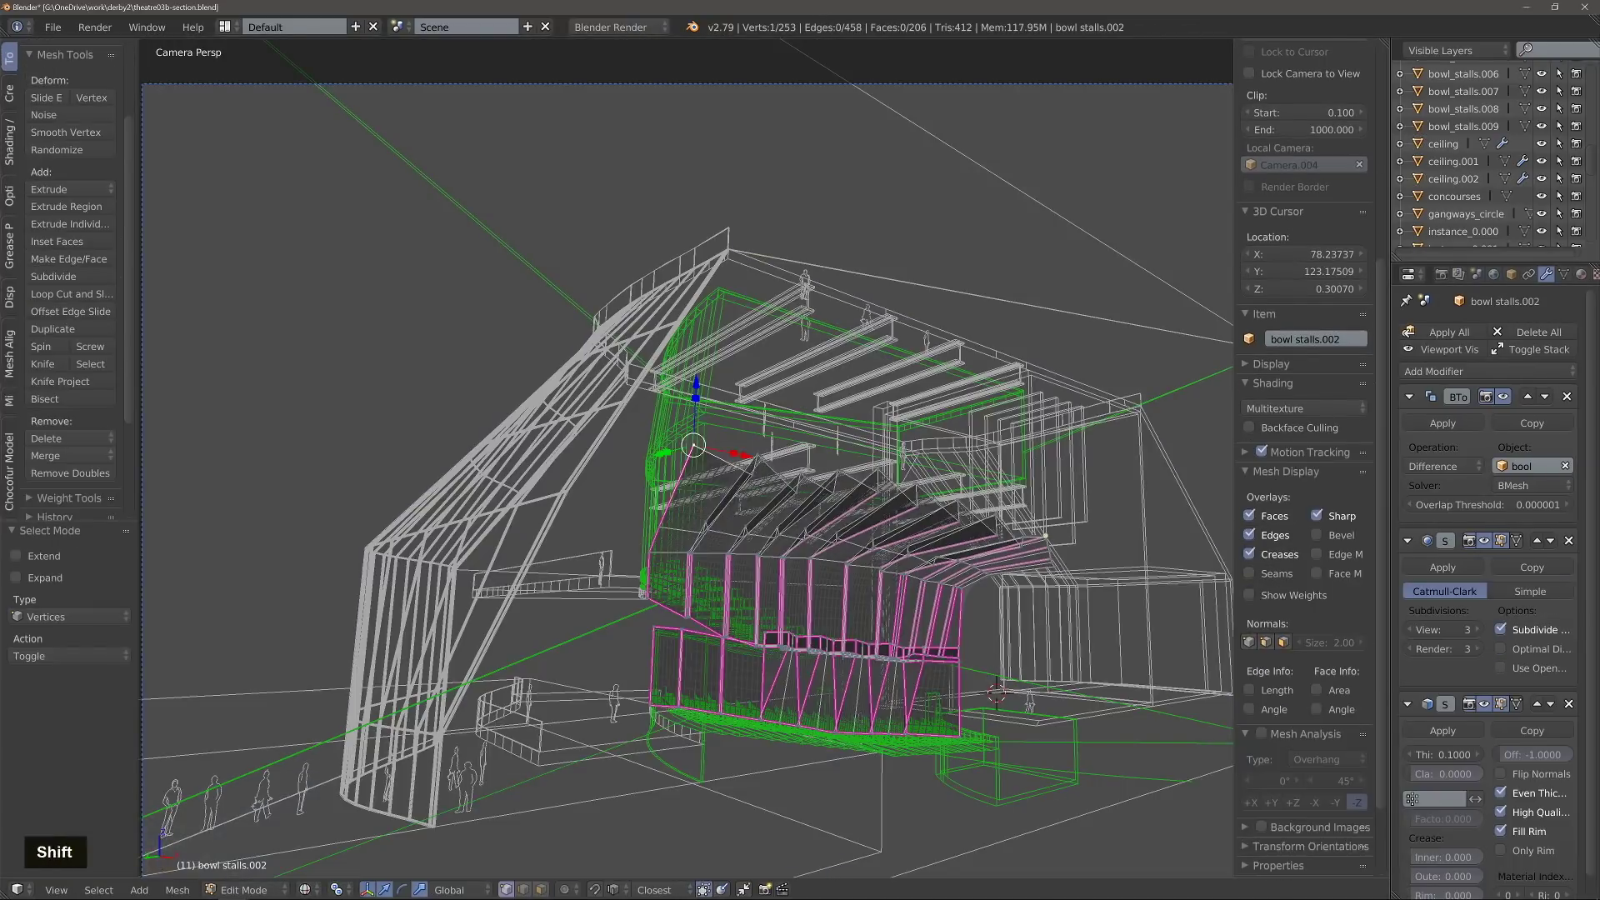
key(z)
key(Tab)
Step: Duplicate the foyer figure upward along Z and snap the copy onto the upper foyer floor
right_click(615, 704)
key(shift+d)
key(z)
click(621, 554)
ctrl+drag(622, 499, 623, 519)
Step: Reposition the copied figure along the upper foyer floor, shifting it along X and deeper into the foyer
drag(672, 583, 713, 583)
middle_drag(683, 450, 750, 567)
scroll(683, 466, up, 5)
drag(596, 522, 527, 497)
scroll(684, 466, down, 5)
middle_drag(683, 499, 717, 400)
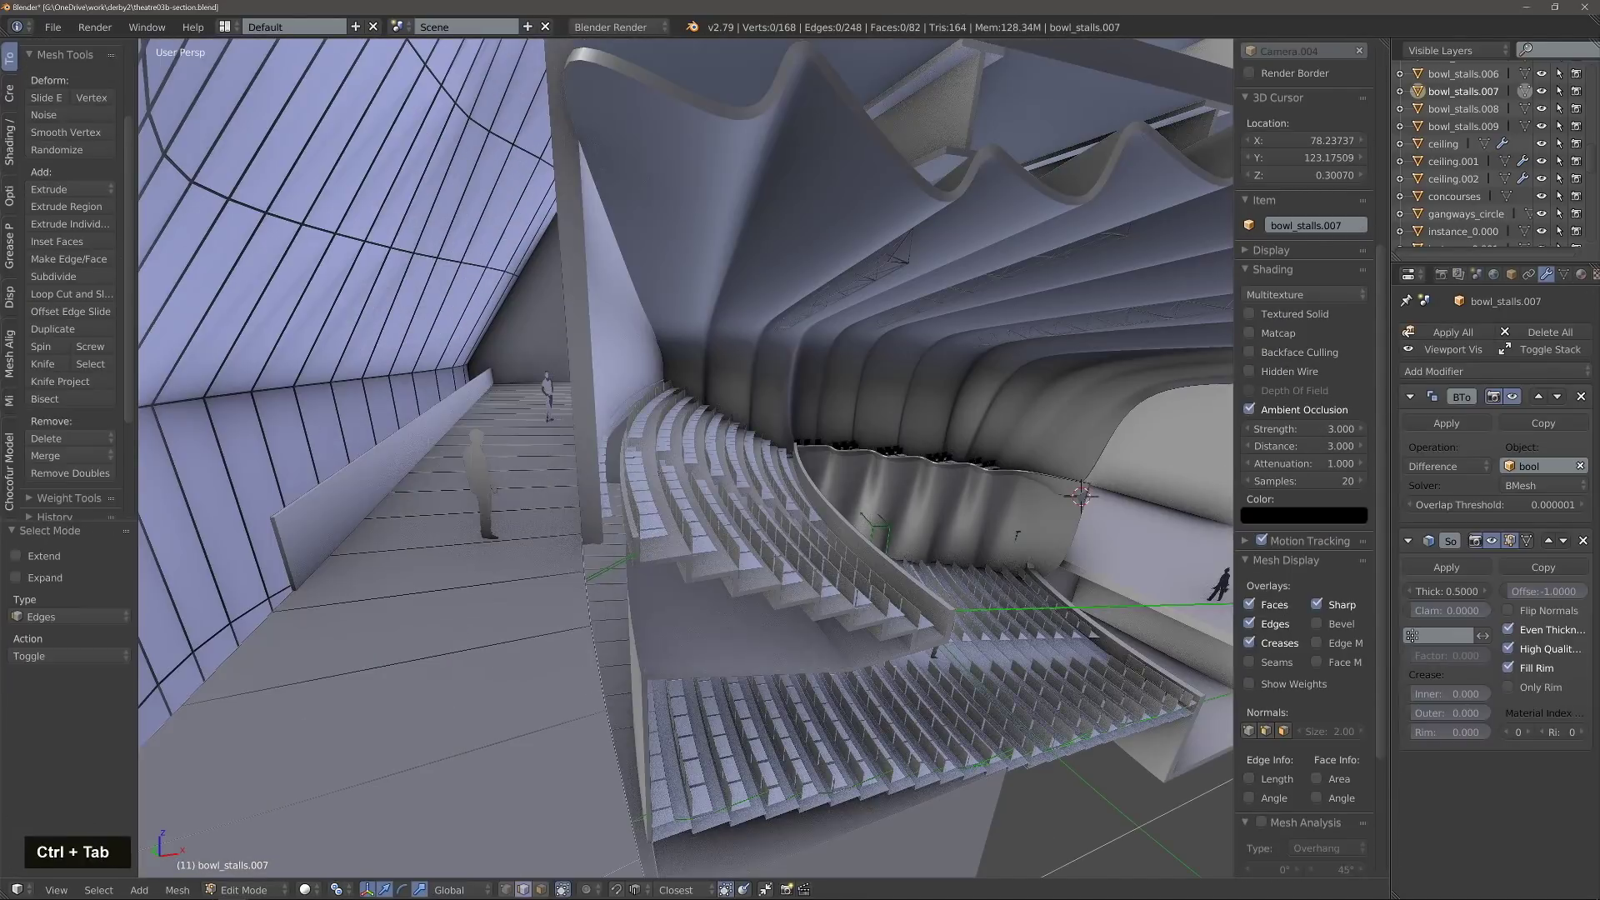
Step: Isolate the curved circle balcony front, display its boolean cut in the viewport, shade it smooth, and return to the full model
scroll(1304, 250, down, 3)
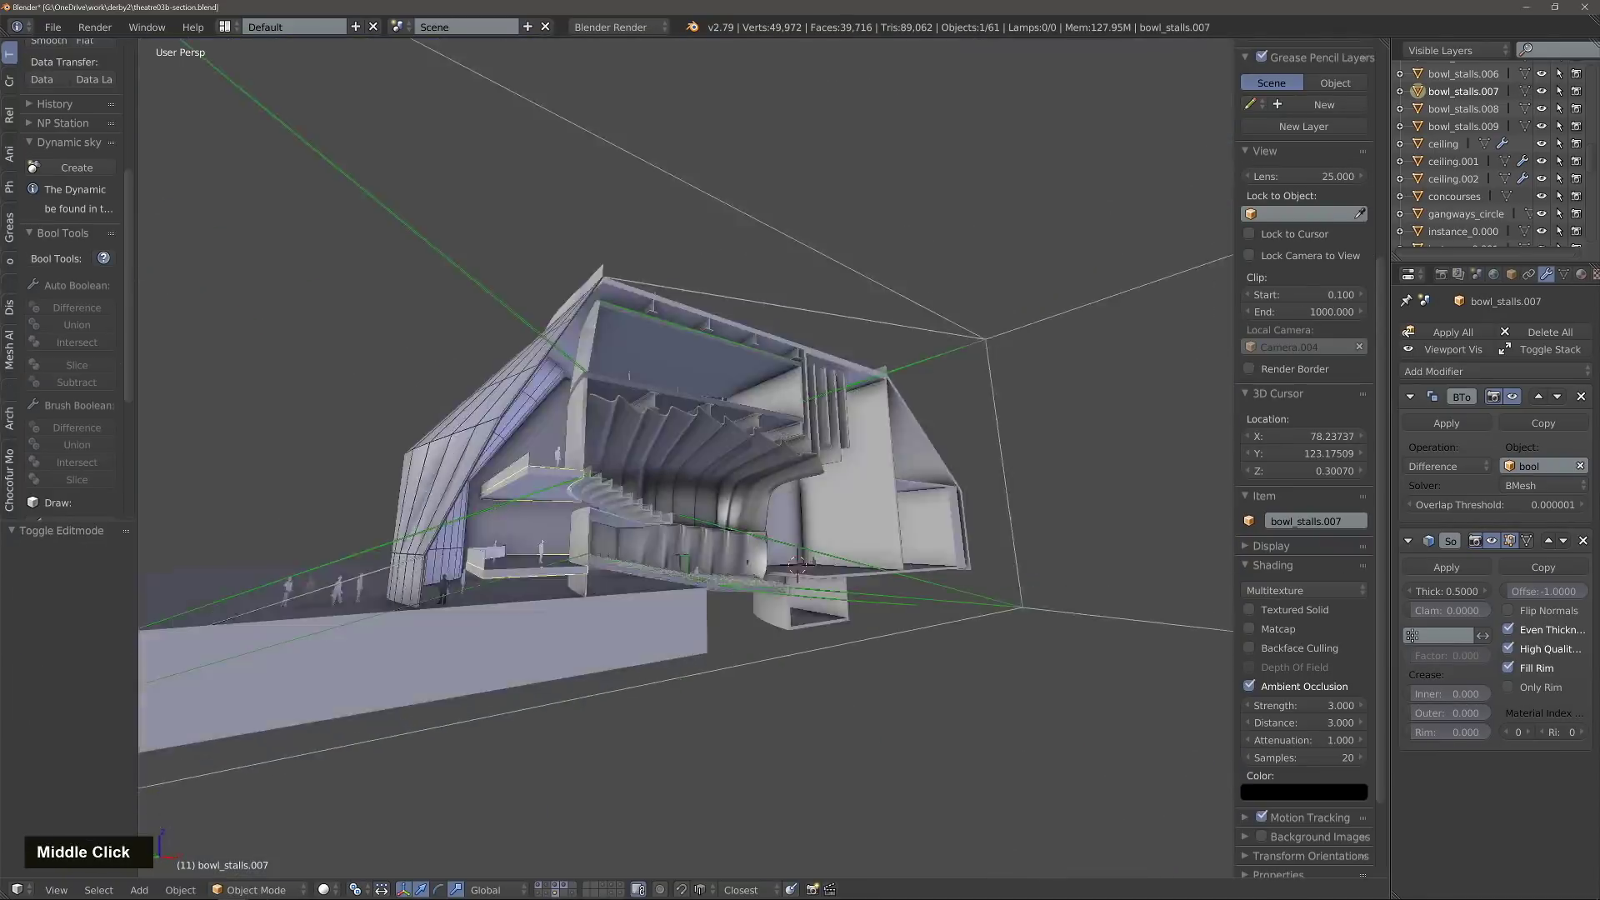
key(shift+z)
scroll(683, 459, up, 3)
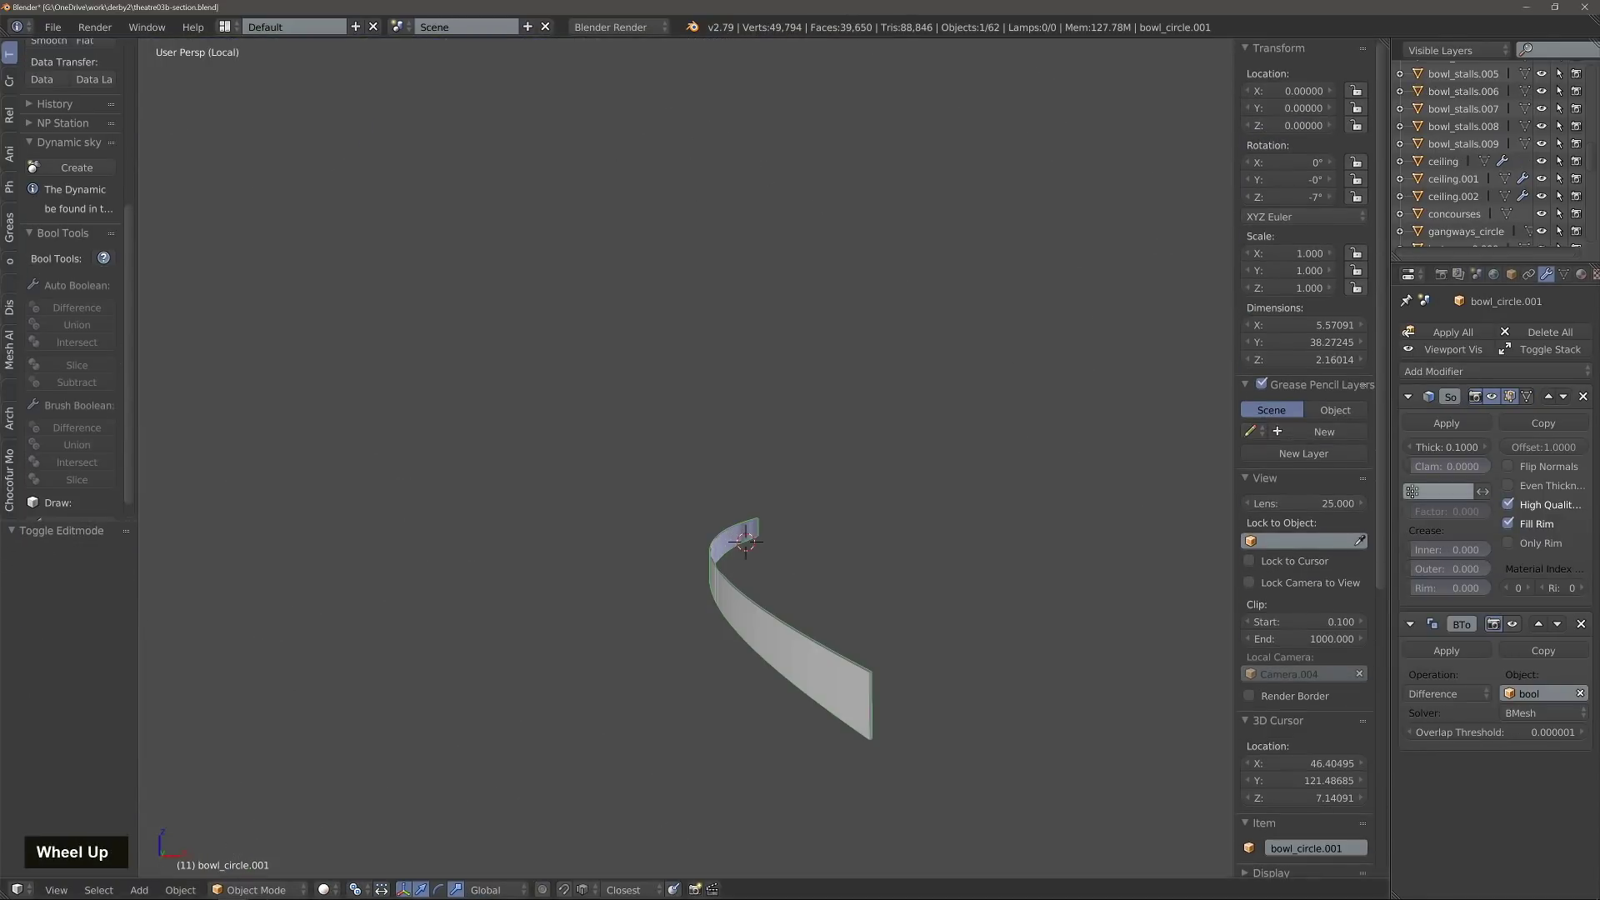
scroll(708, 475, up, 5)
scroll(708, 480, down, 5)
key(ctrl+z)
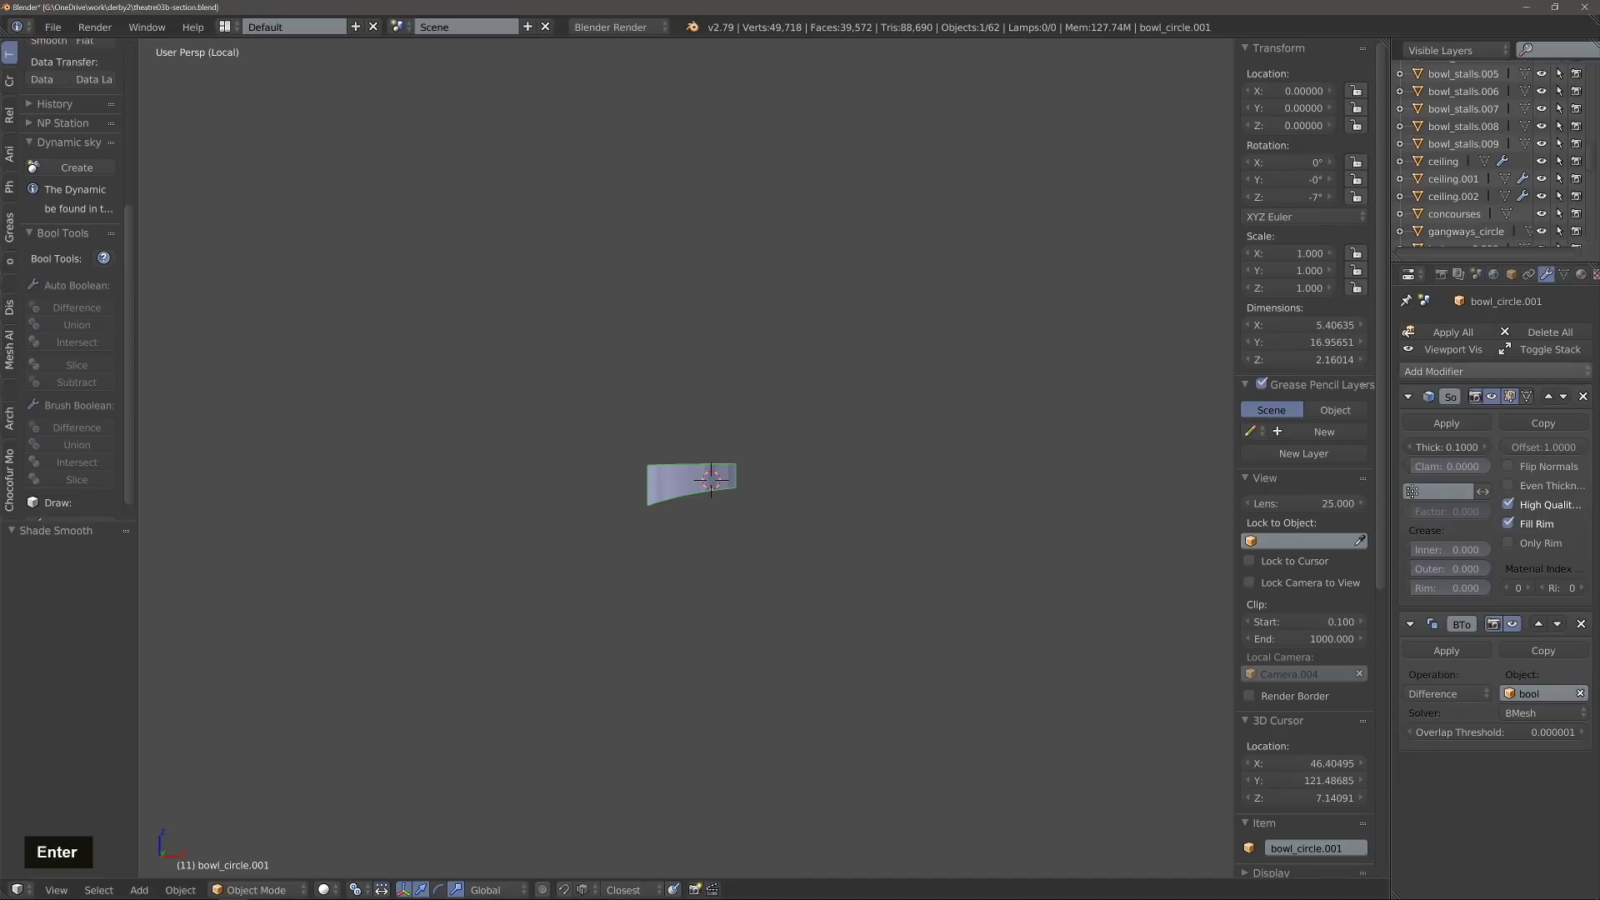
key(KP_Divide)
scroll(685, 458, down, 2)
scroll(683, 458, up, 2)
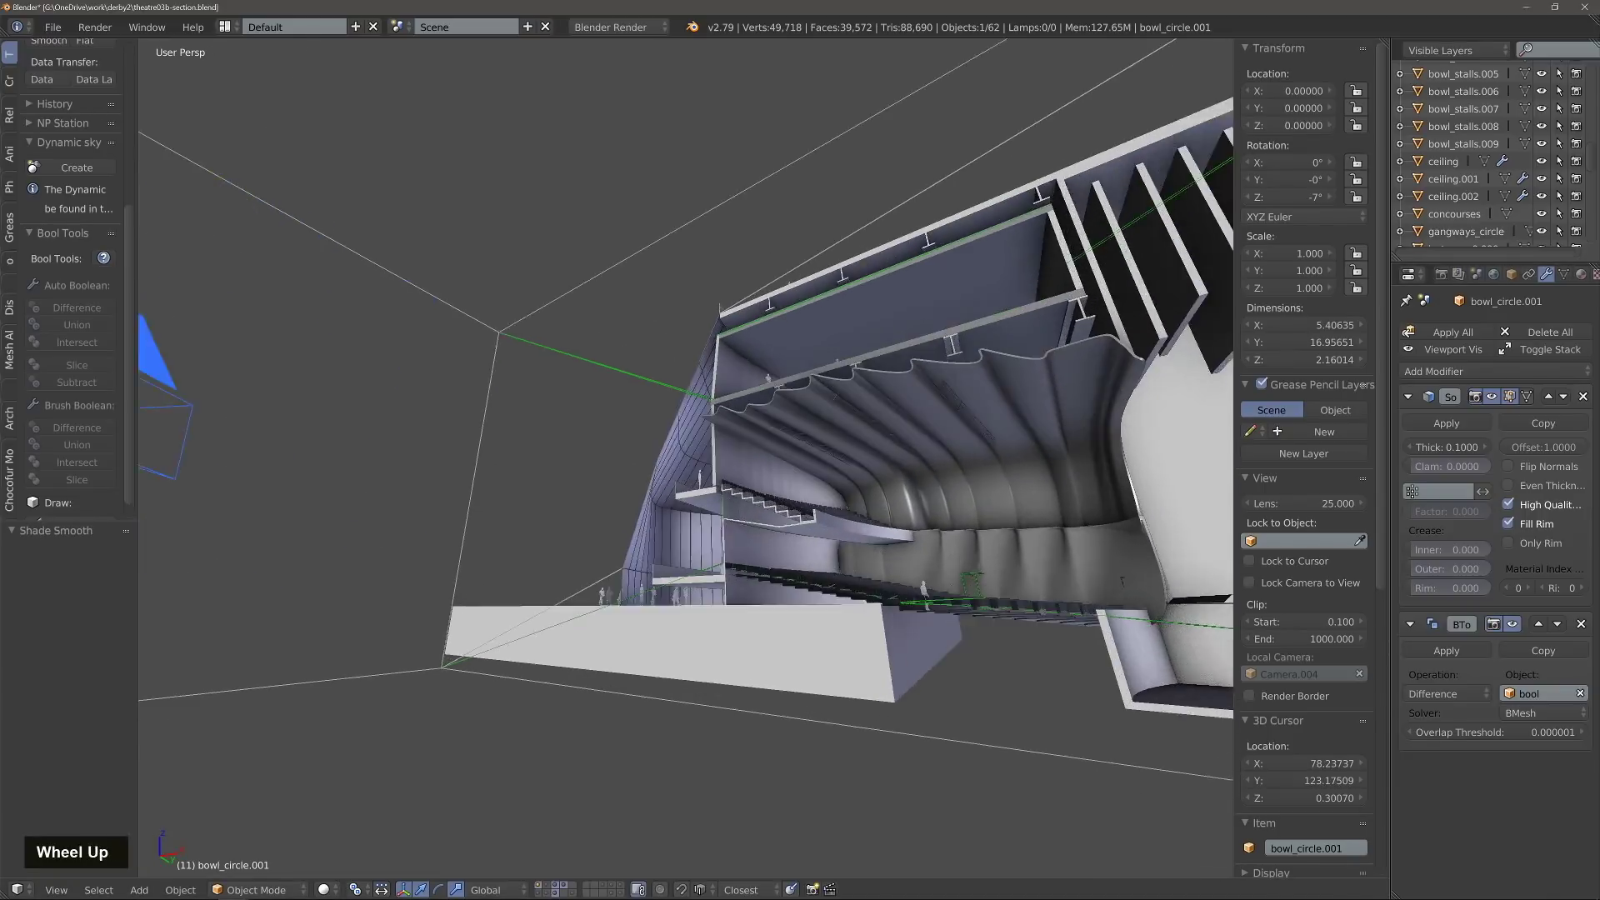
middle_drag(683, 459, 716, 467)
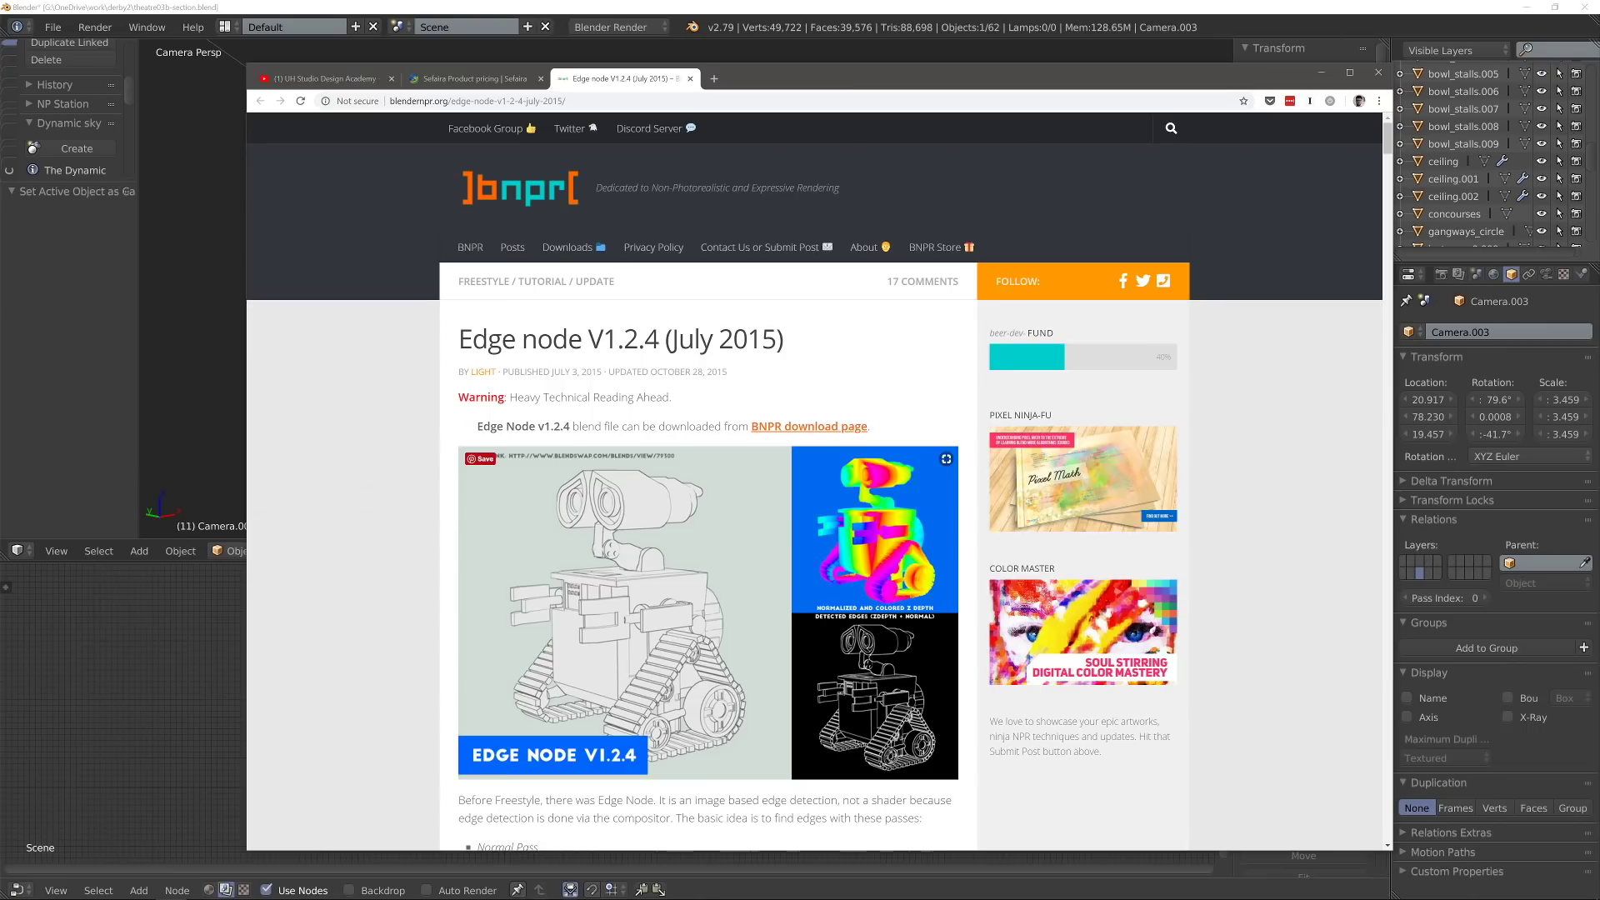
Step: In the browser, read the Edge Node V1.2.4 article on the BNPR site and download the blend file
scroll(814, 549, down, 1)
scroll(708, 500, down, 7)
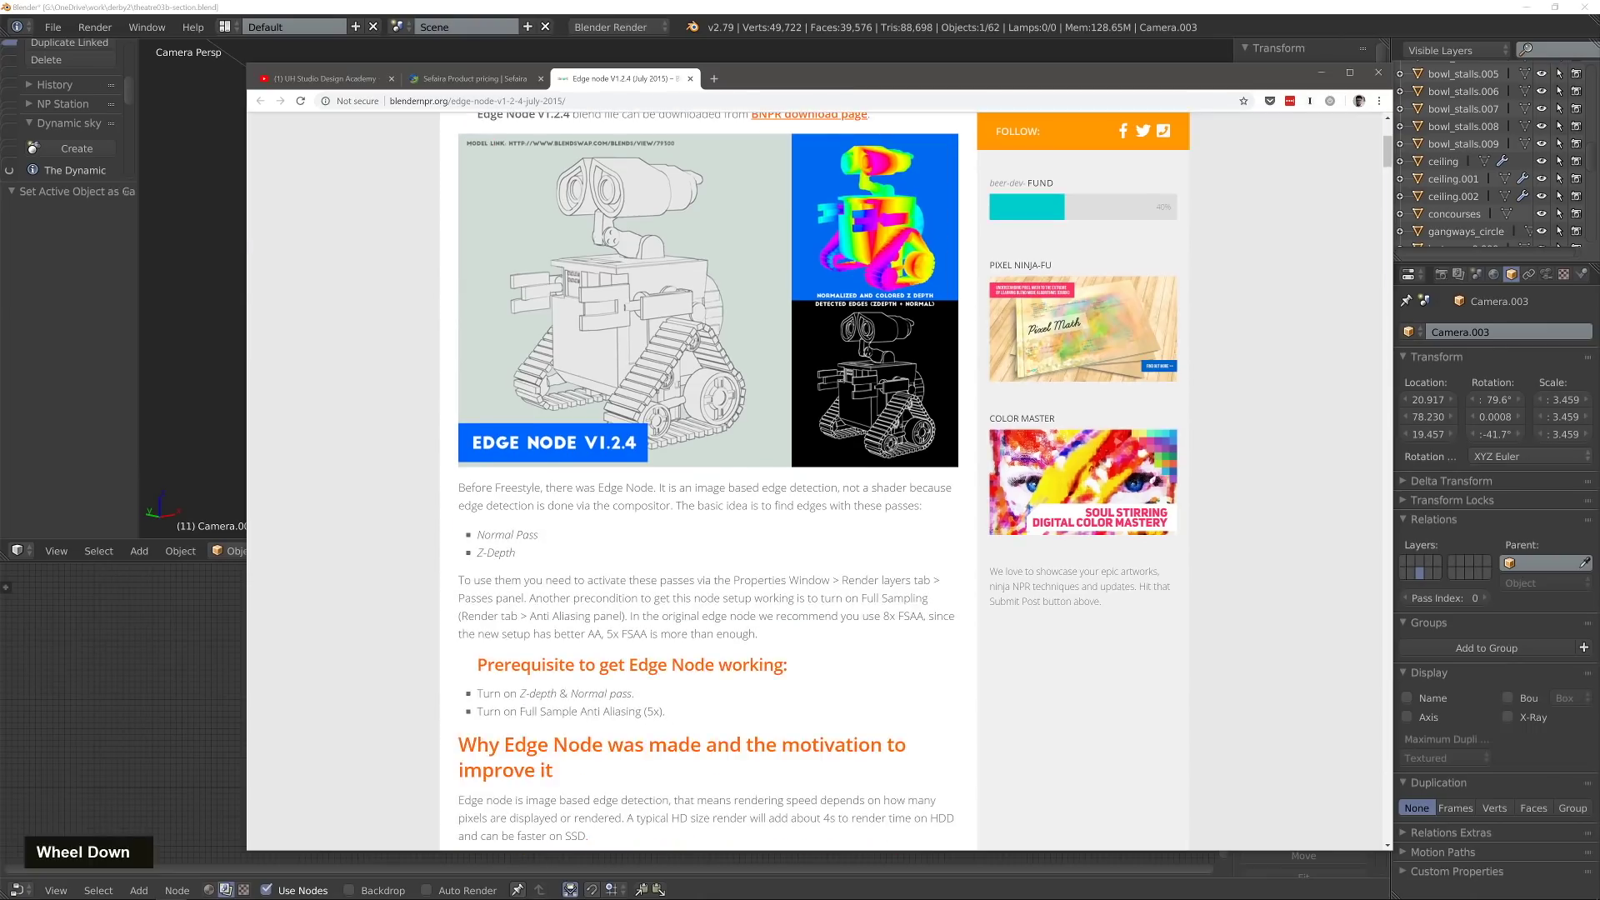
scroll(708, 483, down, 8)
scroll(702, 483, down, 4)
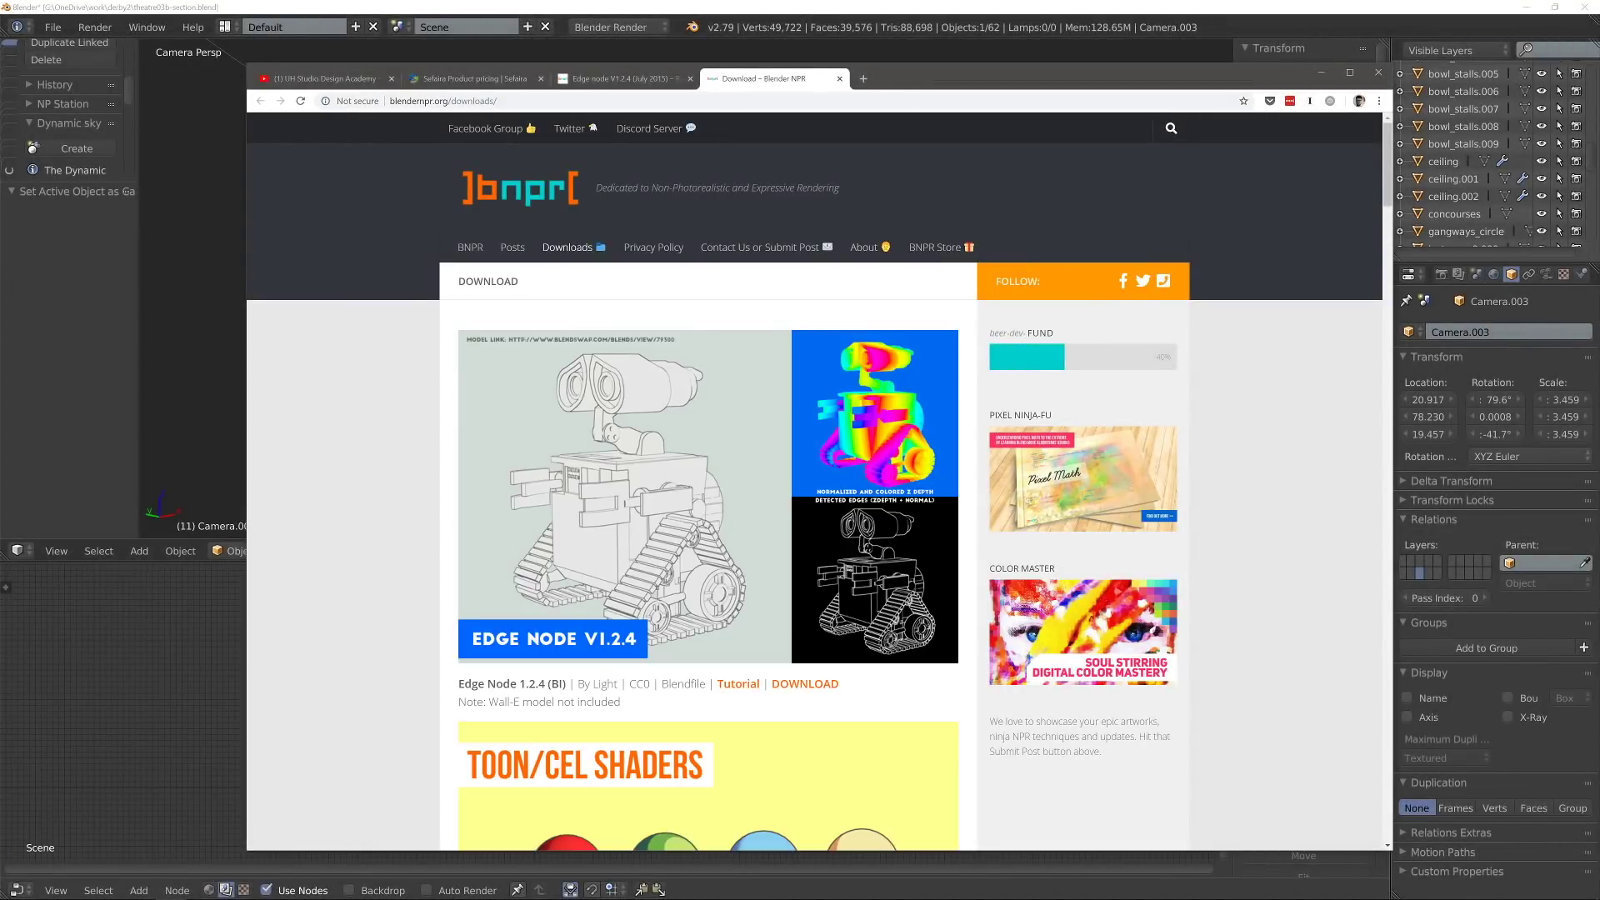
click(805, 684)
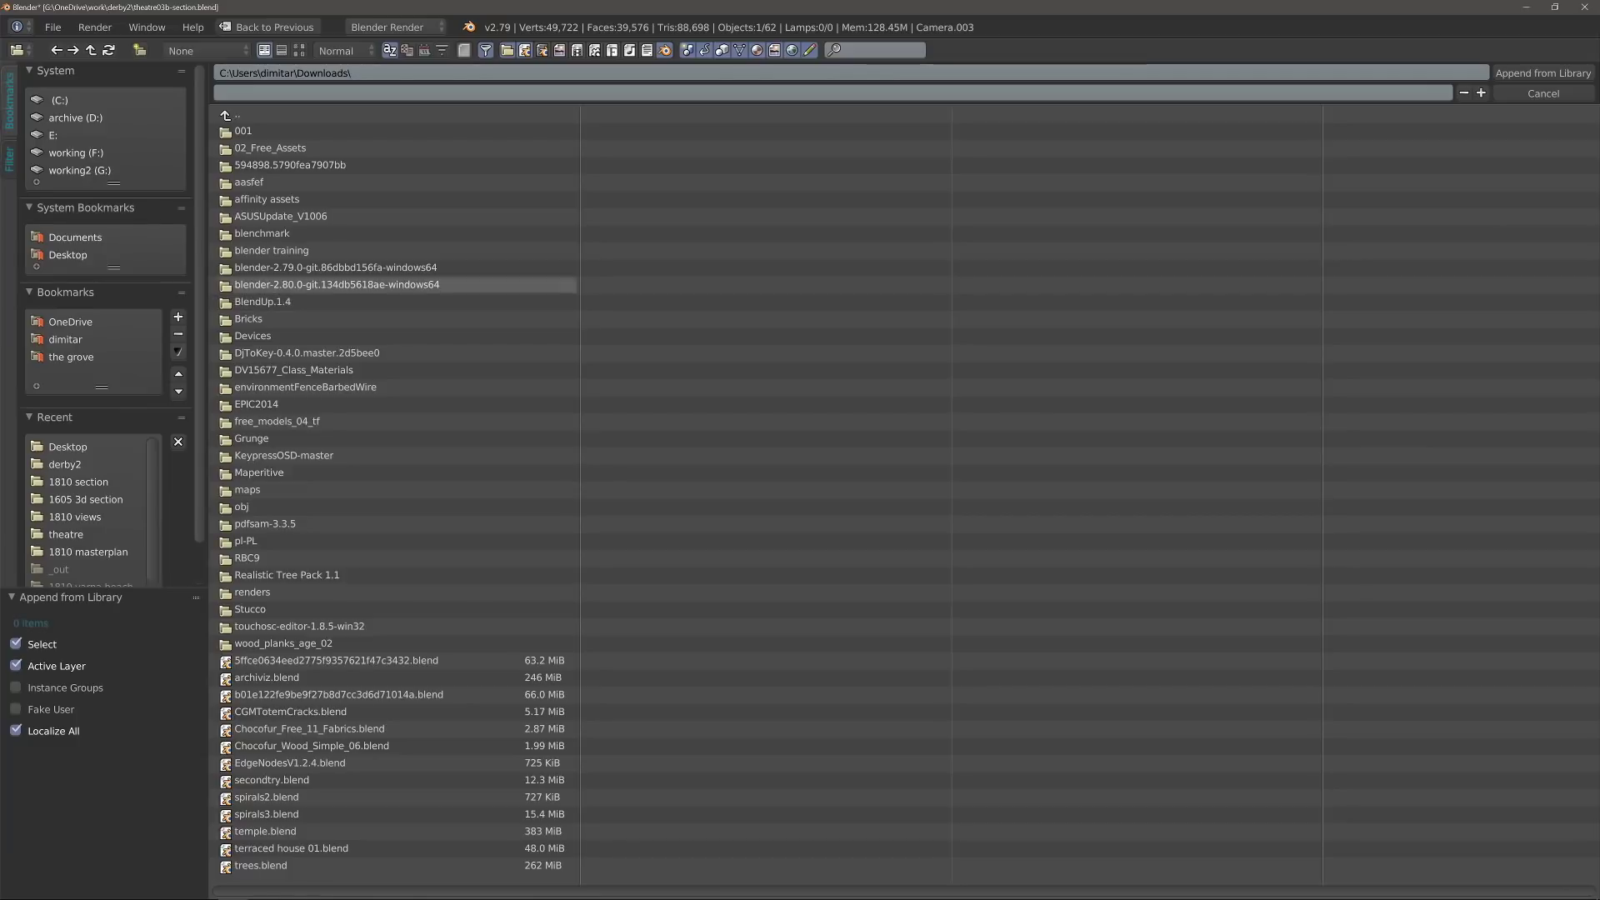
Step: Back in Blender, append the node group from EdgeNodesV1.2.4.blend and place the Edge Node group in the compositor
scroll(333, 867, down, 1)
click(290, 762)
key(shift+a)
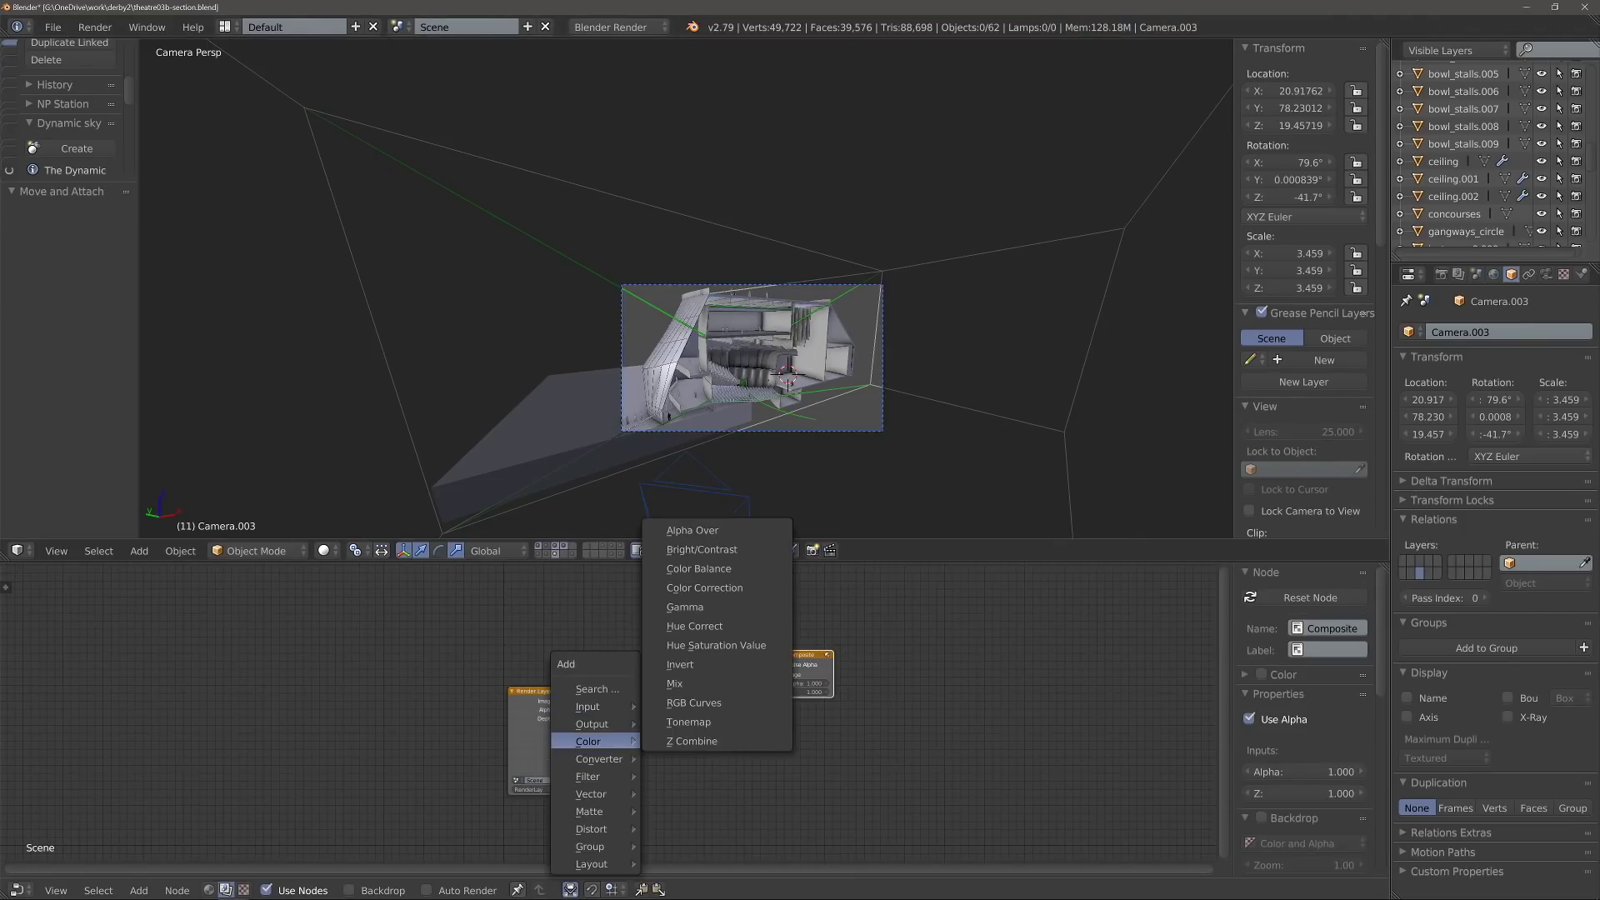
mouse_move(593, 846)
click(682, 861)
click(643, 741)
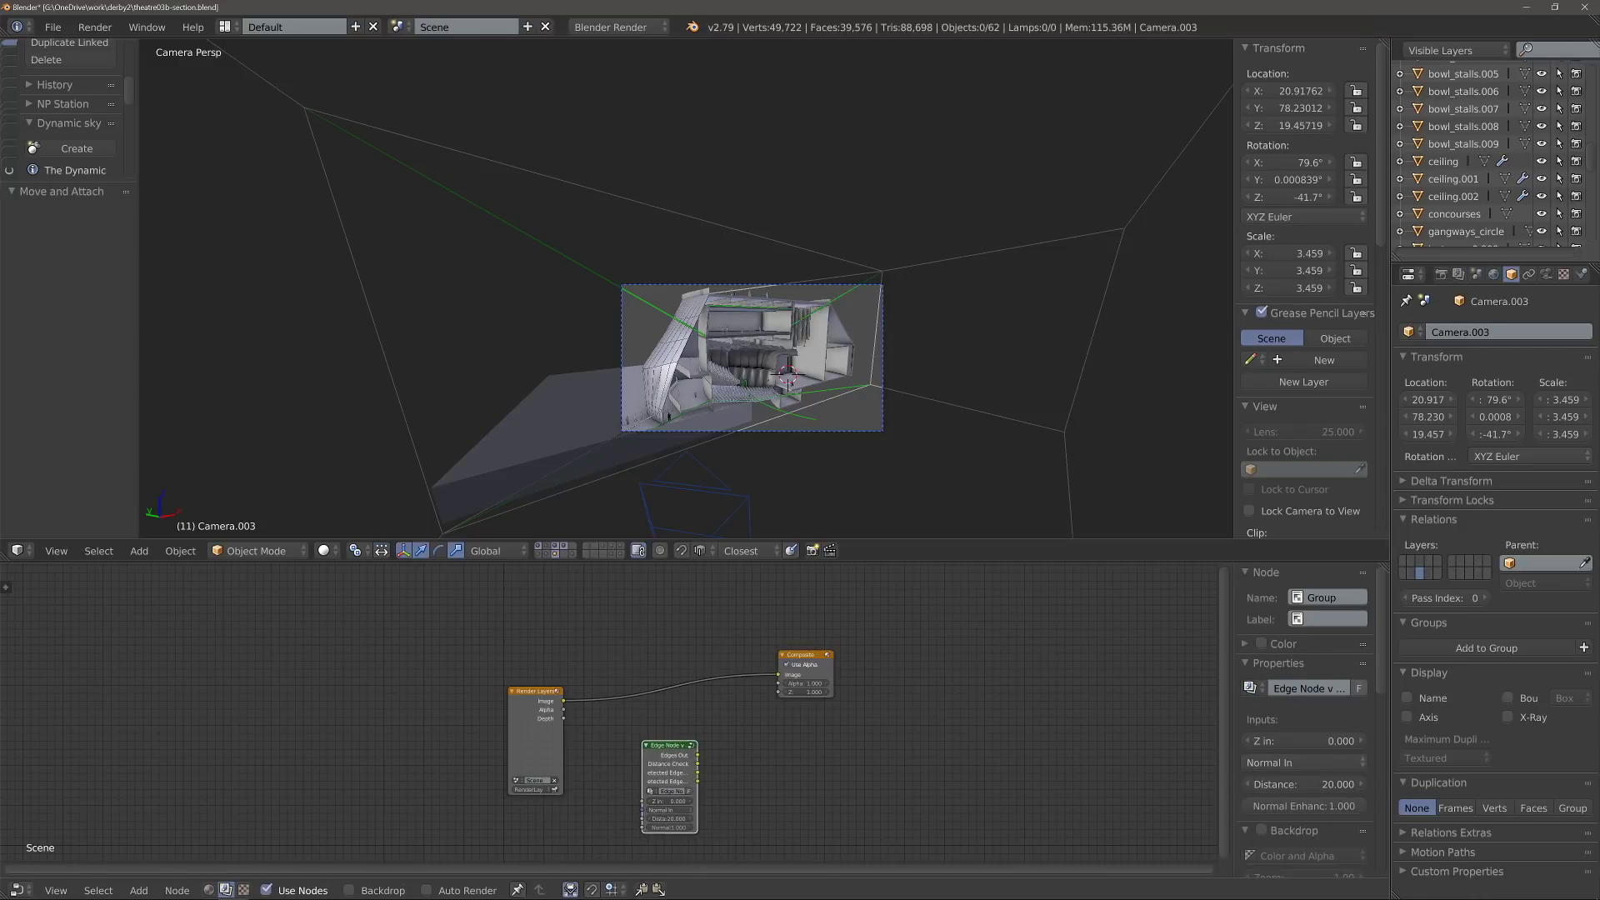
Step: Enable the Normal render pass and link the Render Layers Depth and Normal outputs to the Edge Node's Z and Normal inputs
click(1458, 275)
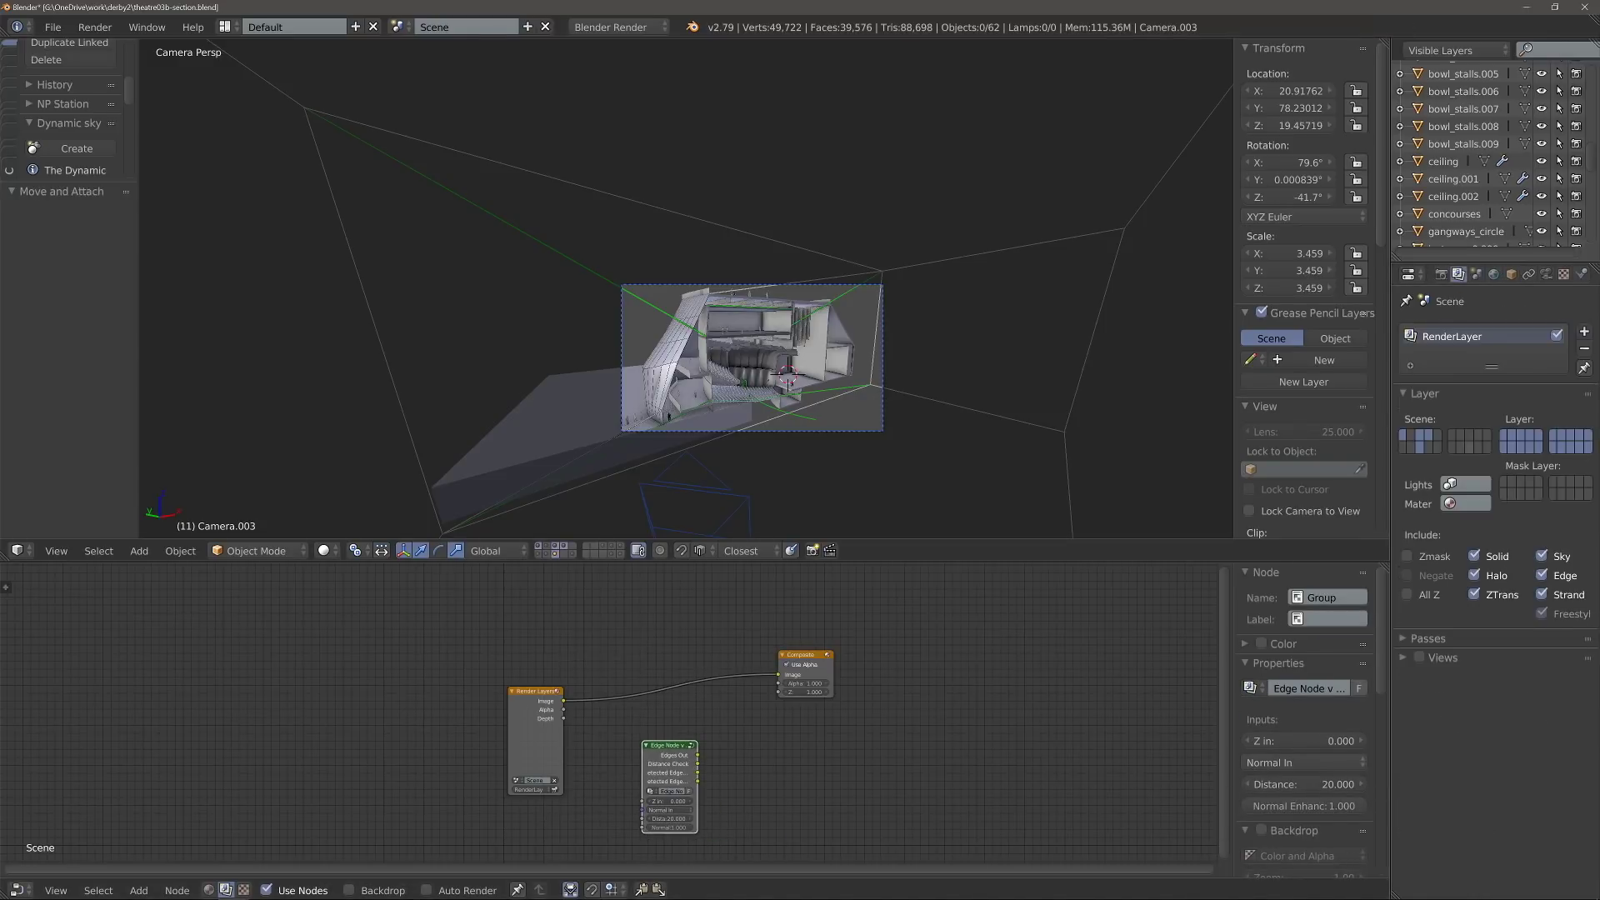
click(1428, 639)
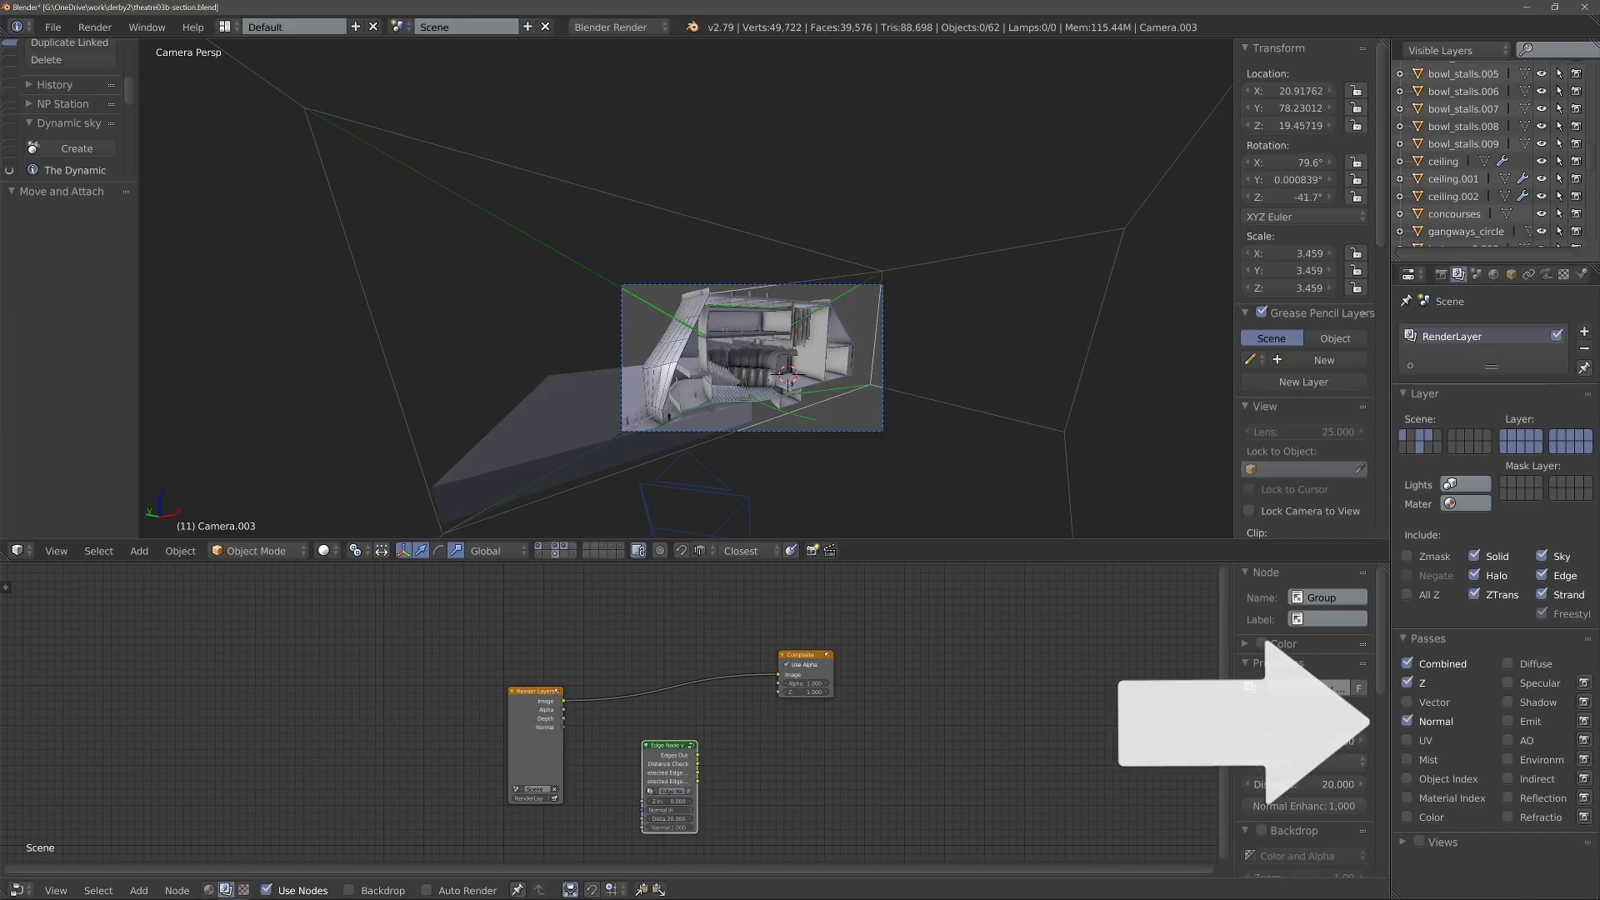
middle_drag(599, 764, 584, 691)
scroll(583, 692, up, 2)
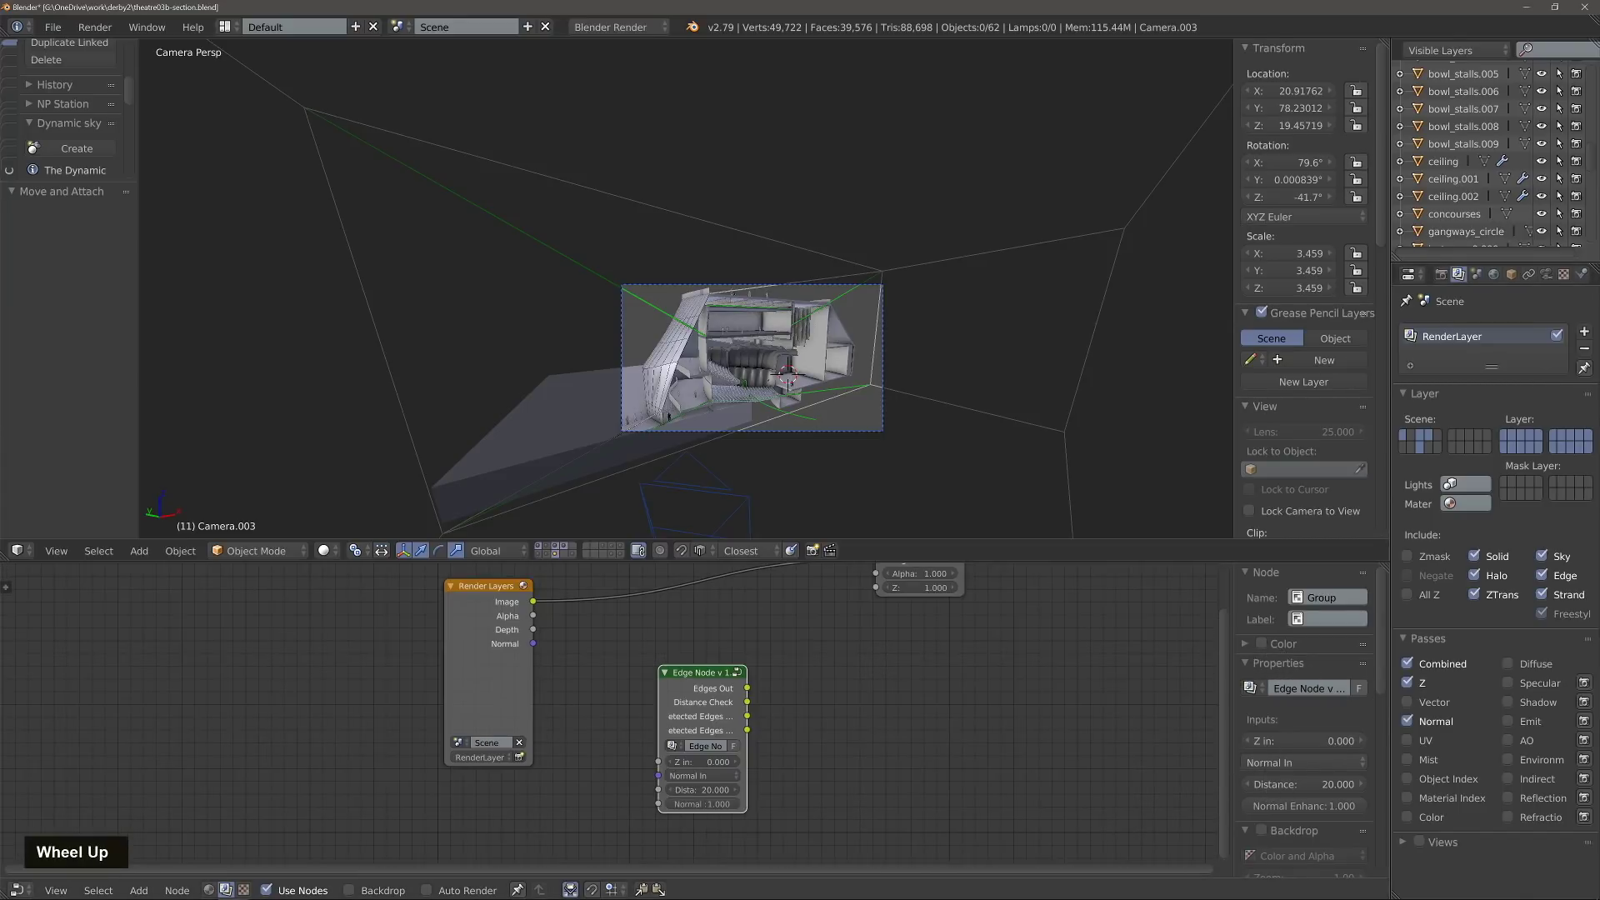
drag(534, 630, 658, 775)
middle_drag(600, 717, 467, 766)
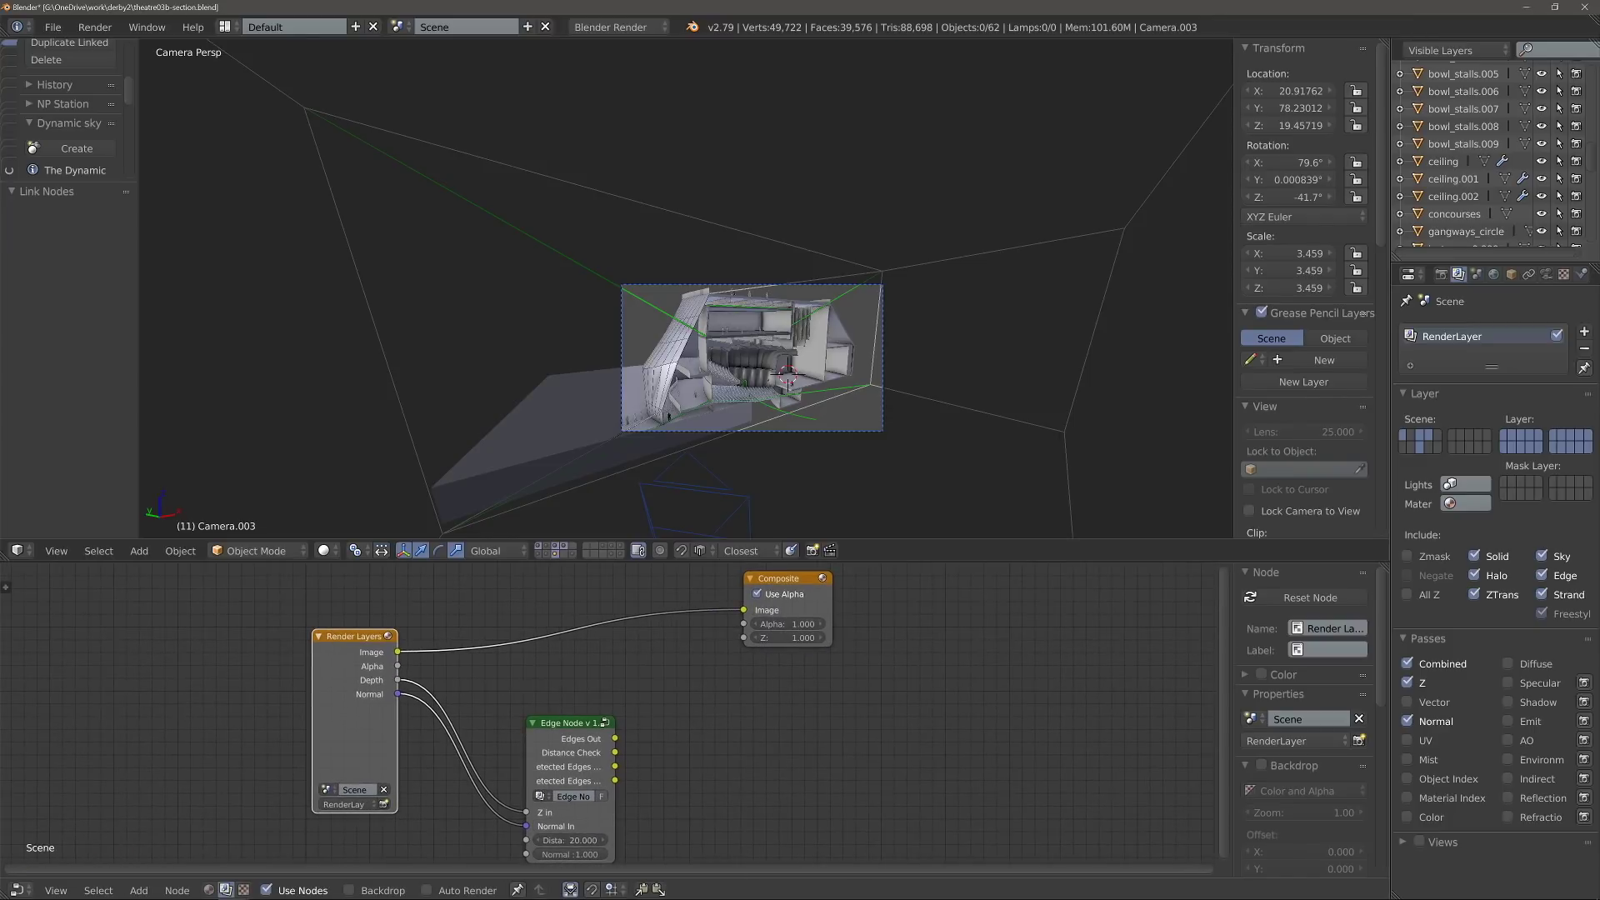
Step: Add a Math node fed by the Edge Node's Edges Out, set to Multiply with a value of 0.7
drag(778, 578, 923, 586)
key(shift+a)
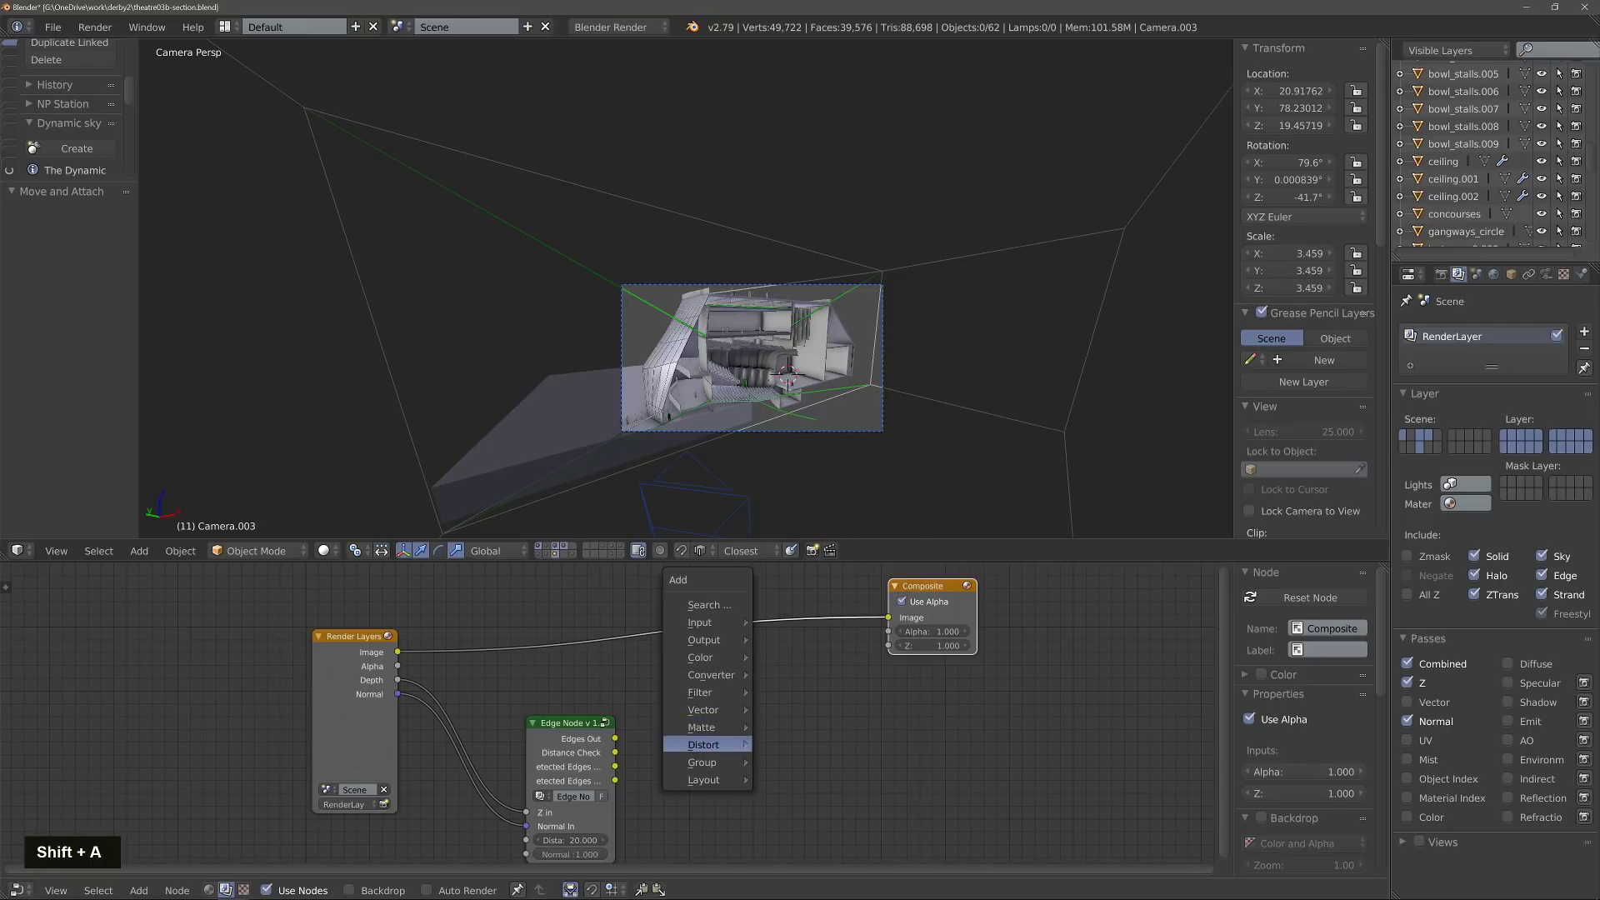
mouse_move(703, 675)
click(792, 538)
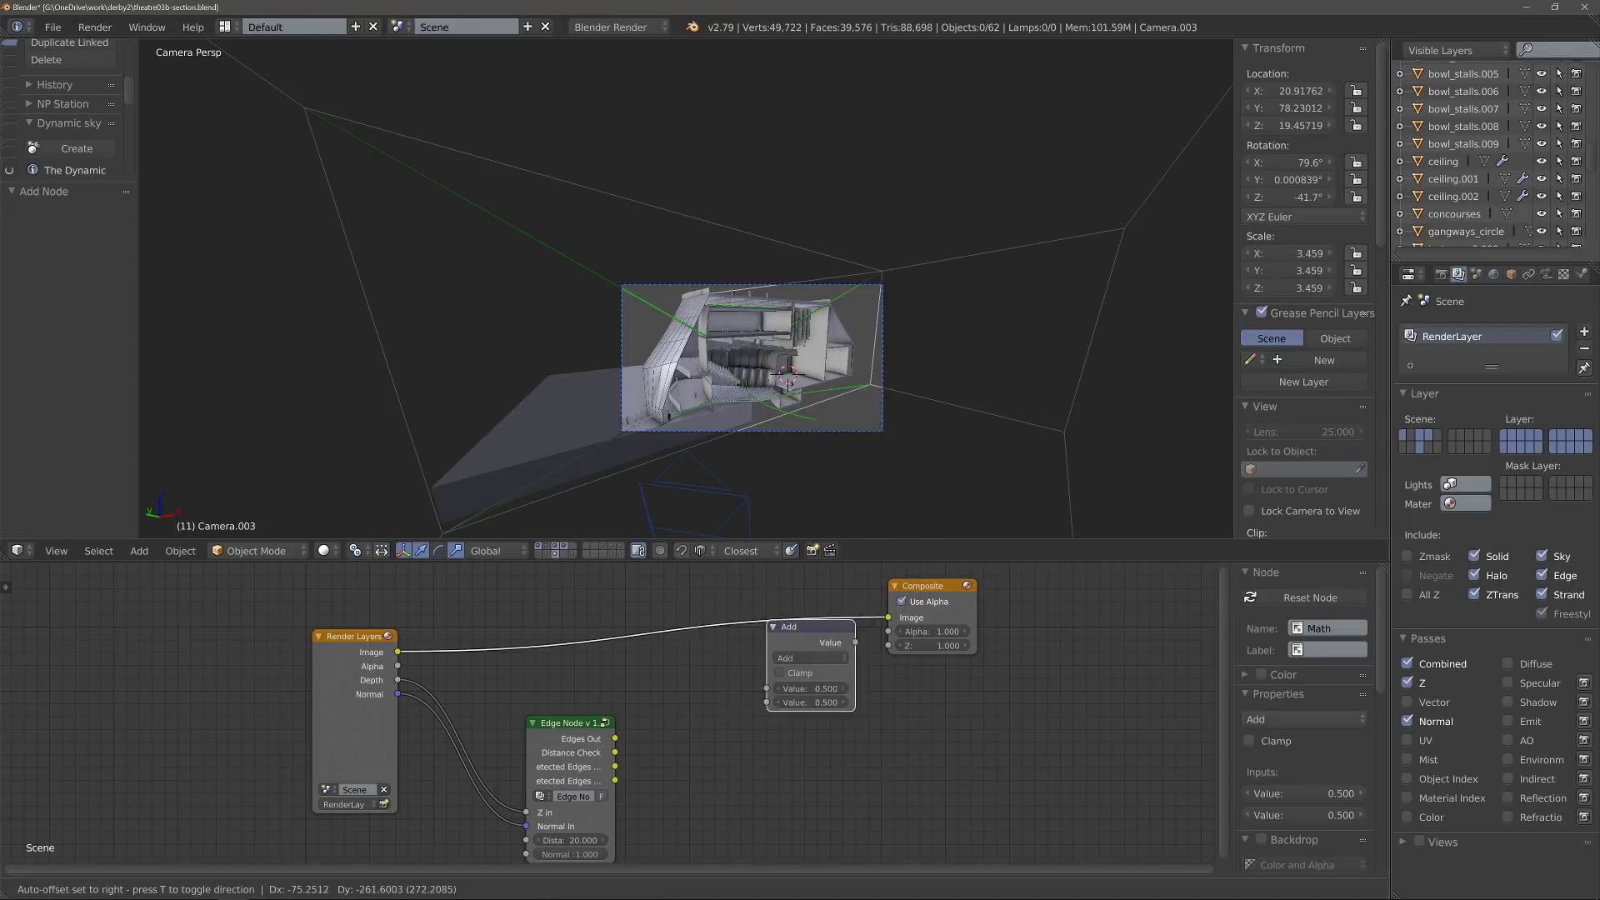
click(752, 714)
drag(615, 738, 708, 737)
middle_click(709, 737)
click(750, 707)
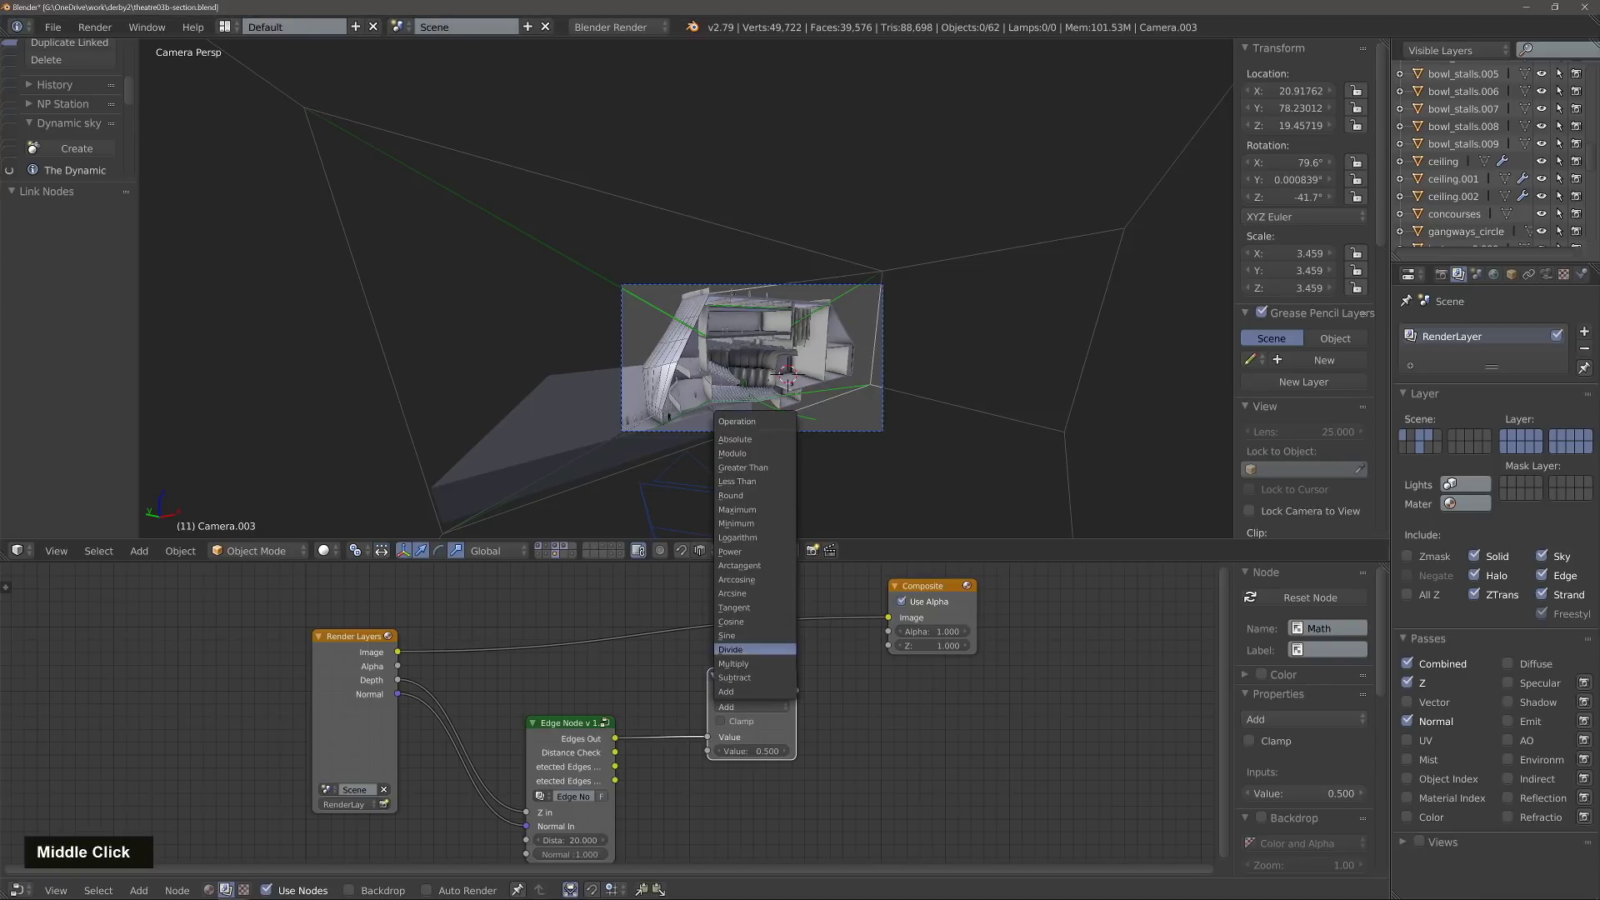
click(750, 649)
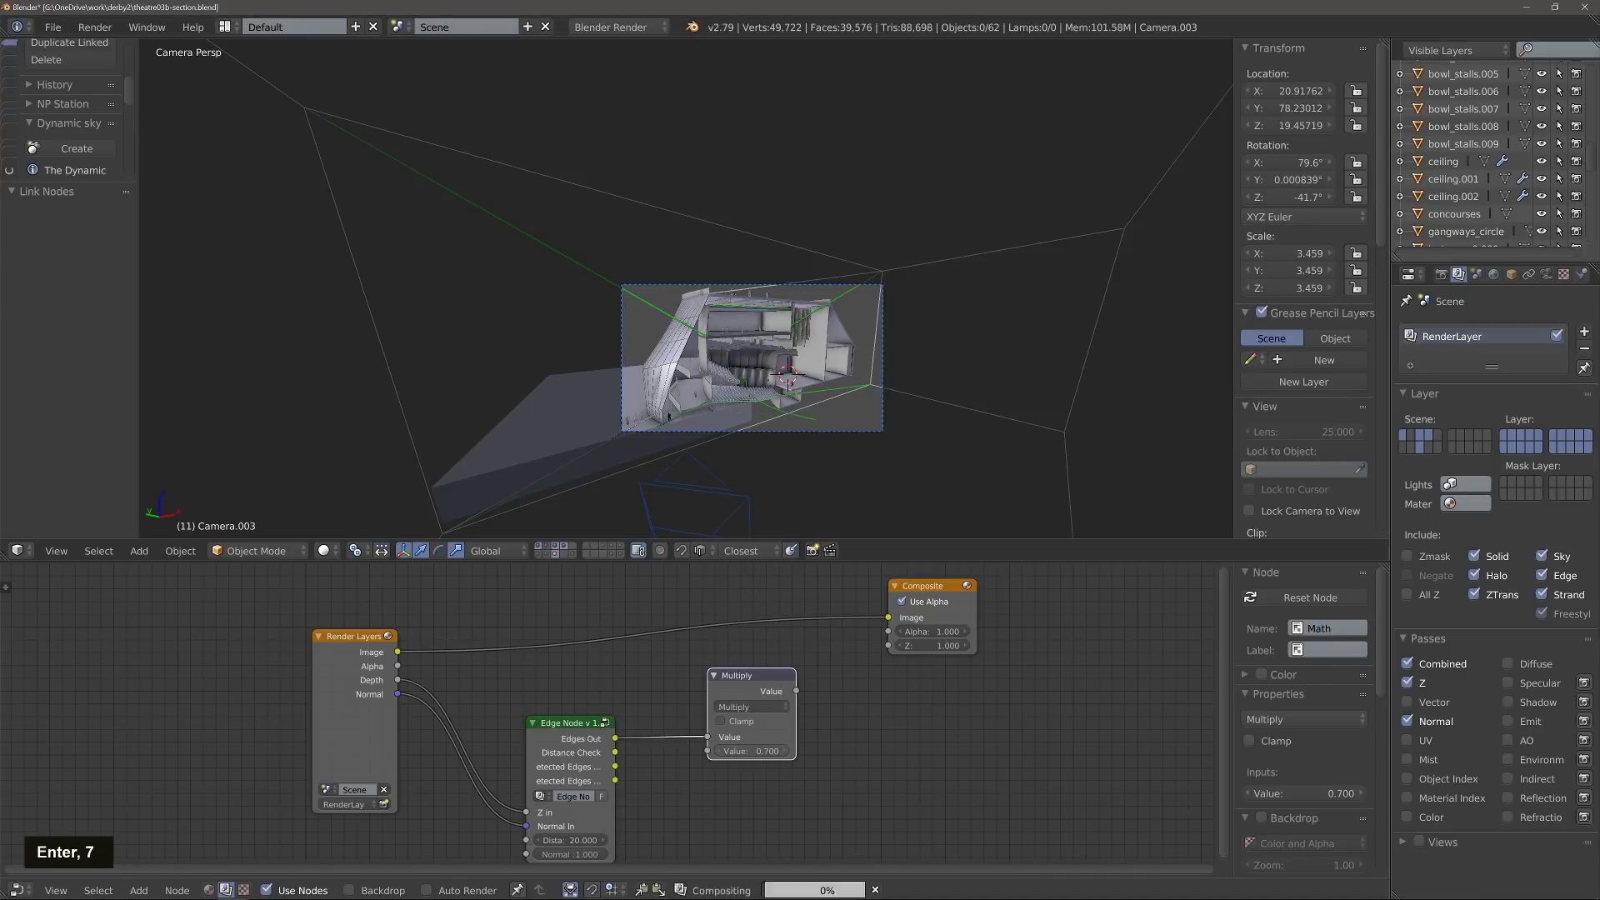
Step: Move the Composite node aside and insert a Mix node on the image link between Render Layers and Composite
middle_drag(833, 717, 668, 739)
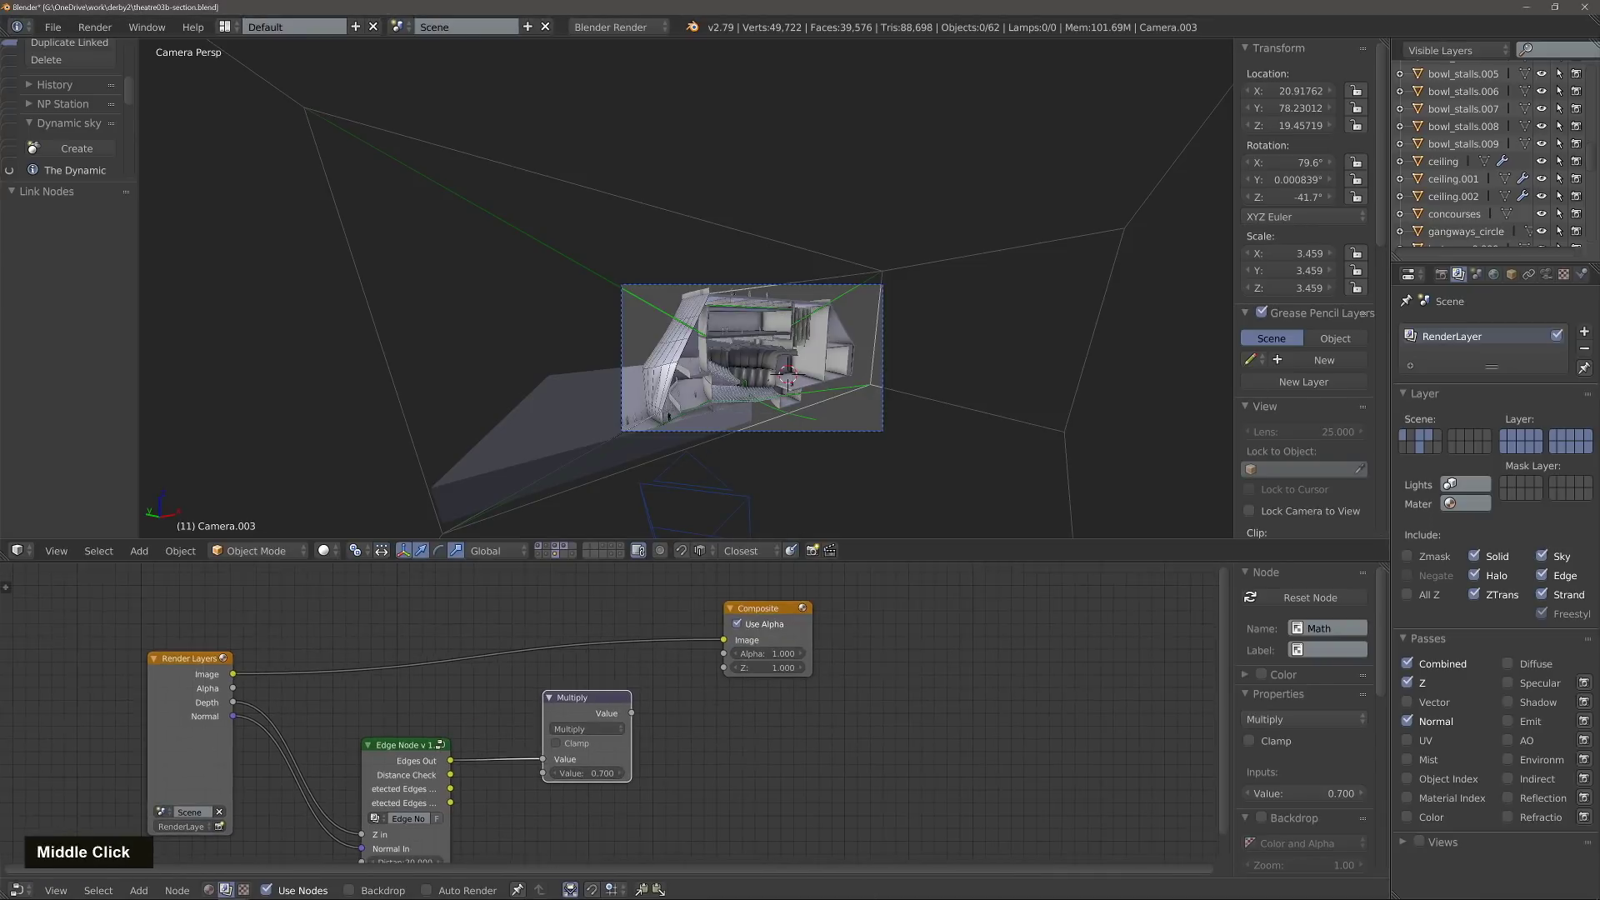
drag(757, 608, 886, 607)
key(shift+a)
mouse_move(636, 653)
click(725, 806)
click(689, 627)
scroll(762, 718, up, 2)
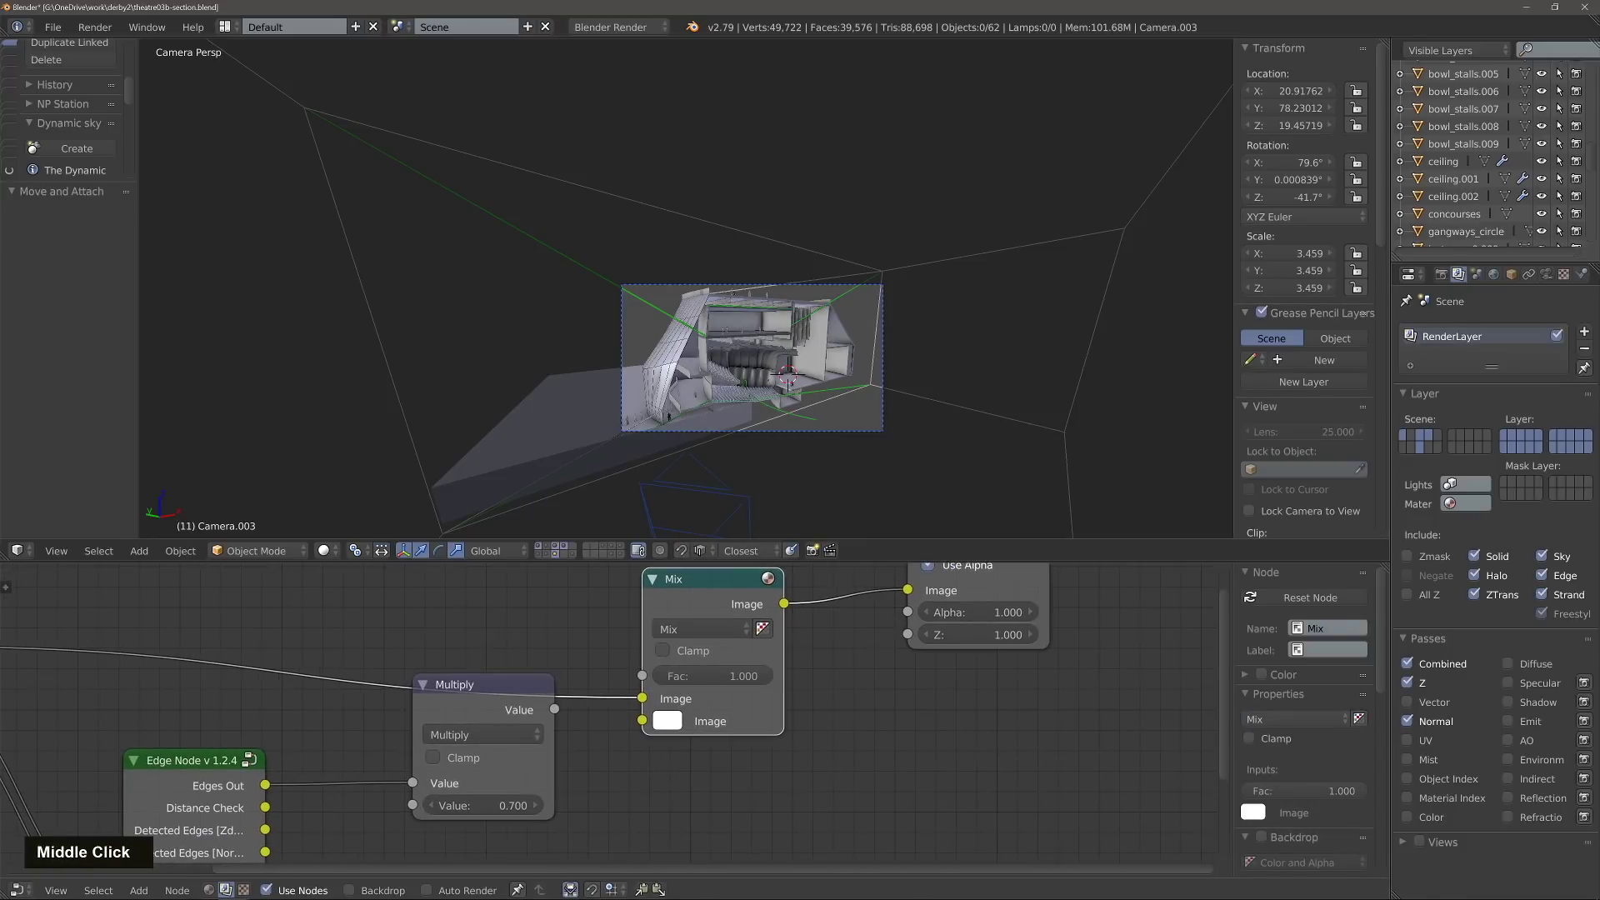
Step: Link the Multiply value to the Mix node's Fac and darken its second image colour to black
drag(554, 709, 642, 675)
click(667, 721)
drag(829, 450, 829, 535)
Step: Check the render's Full Sample anti-aliasing, then look through the render layer and scene settings
click(1441, 274)
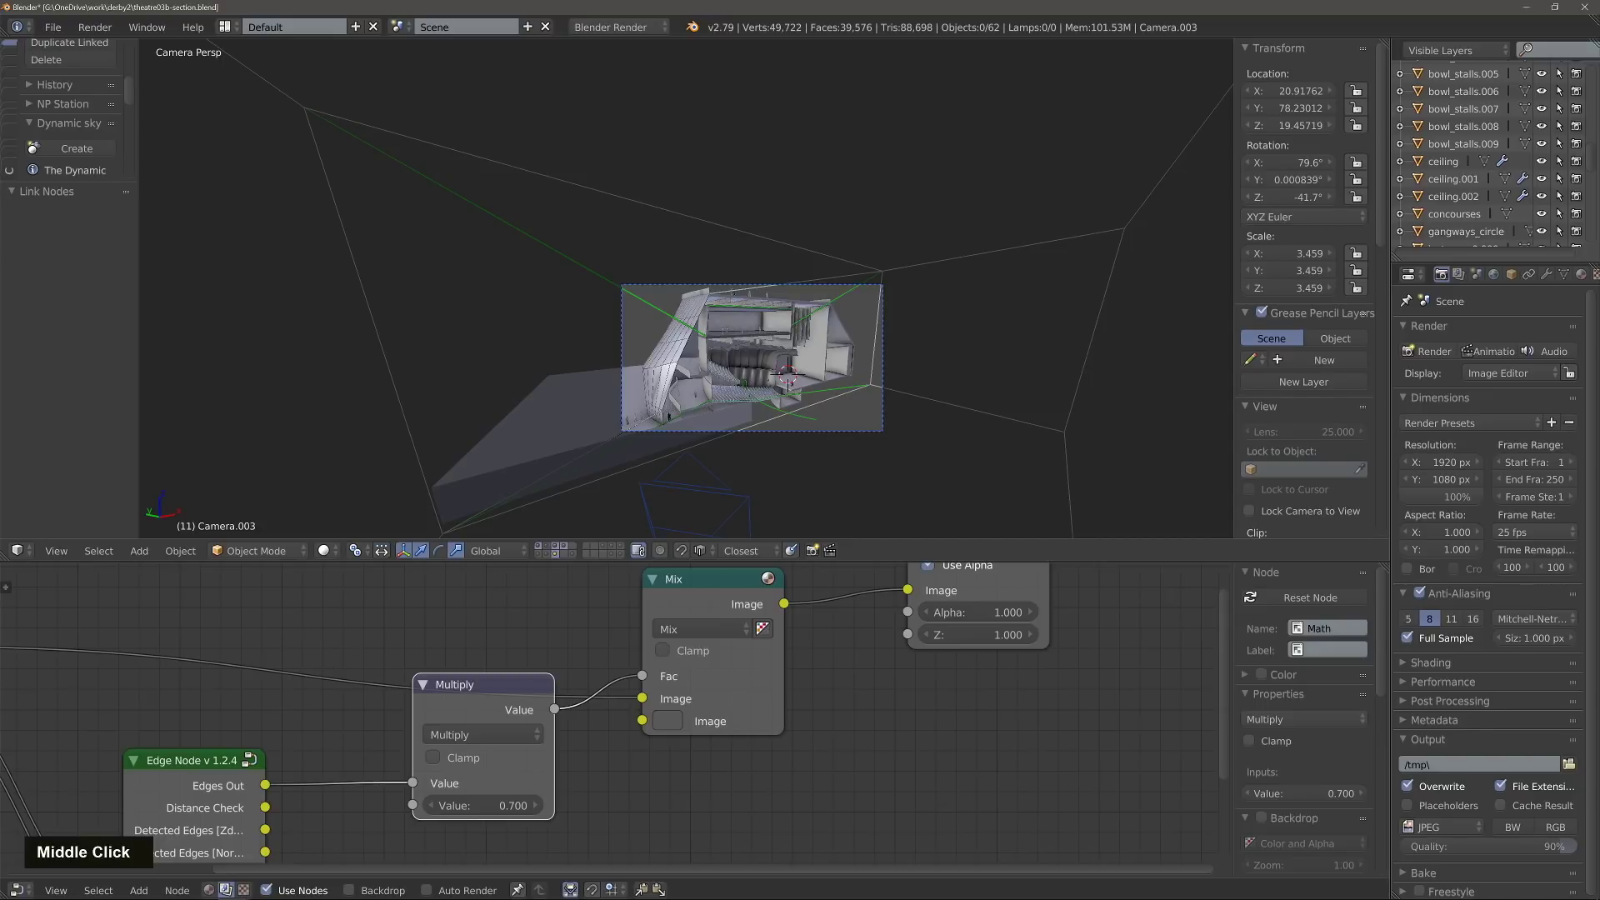
click(1458, 275)
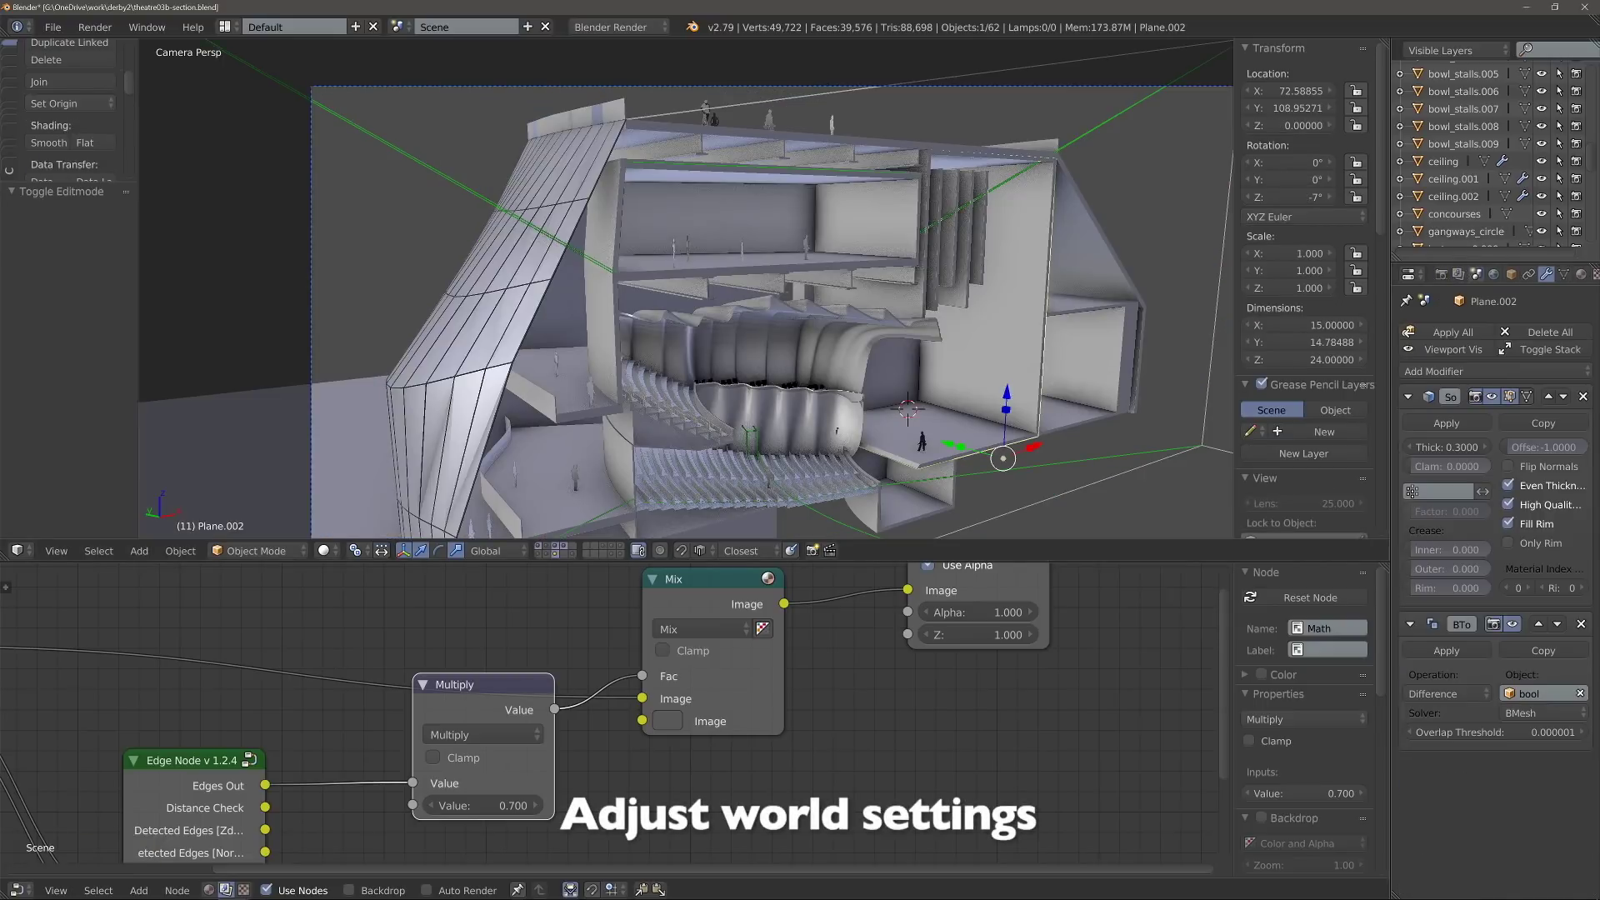
double_click(1476, 274)
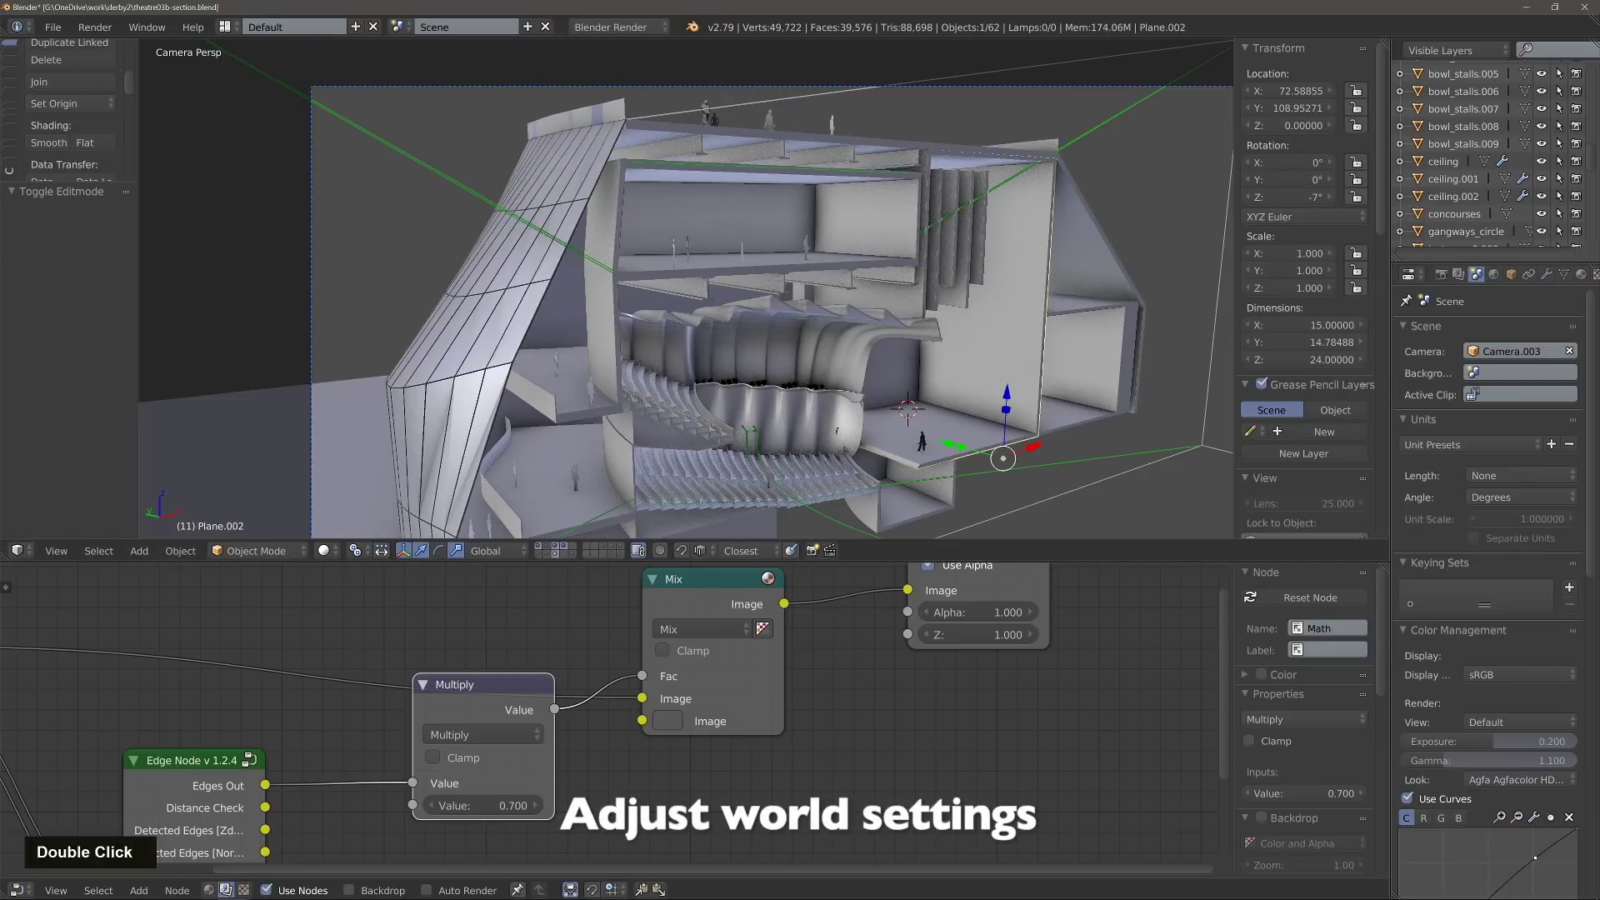
Step: Set the world's Environment Lighting colour source to White
click(1493, 274)
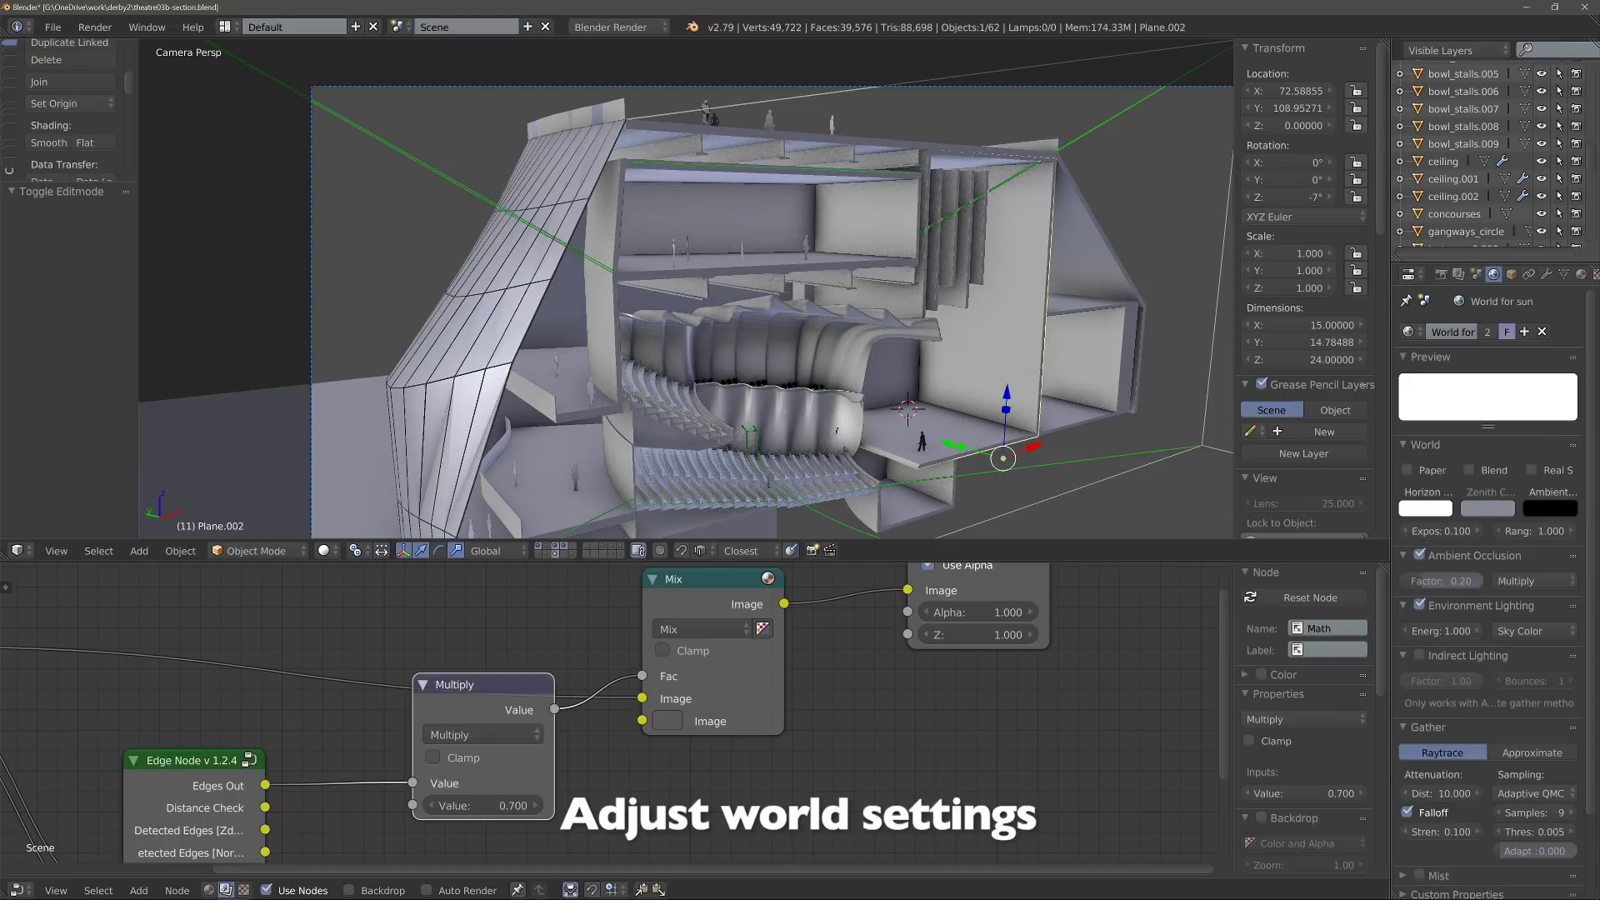
click(1534, 631)
click(1504, 610)
scroll(1533, 762, down, 2)
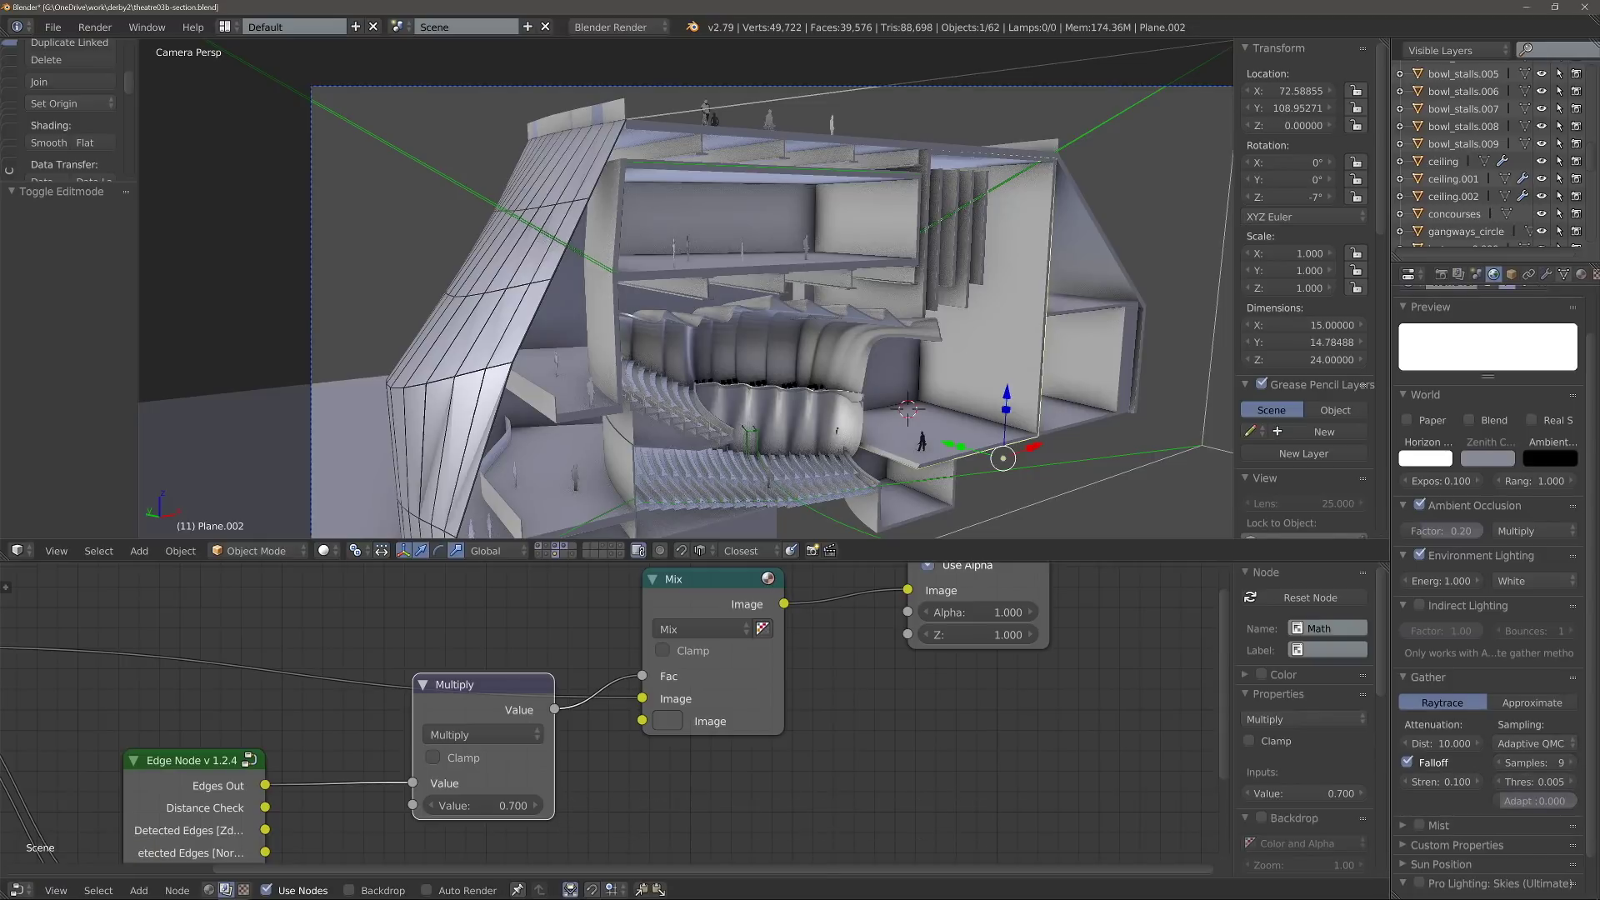
Step: Add a Sun lamp to the scene and raise it by 31.929 along Z
scroll(900, 416, down, 4)
key(shift+a)
mouse_move(900, 575)
click(998, 593)
key(g)
key(z)
key(Return)
Step: In the top view, move the sun lamp by -5.499 in X and -32.077 in Y, in front of the section cut
key(ctrl+1)
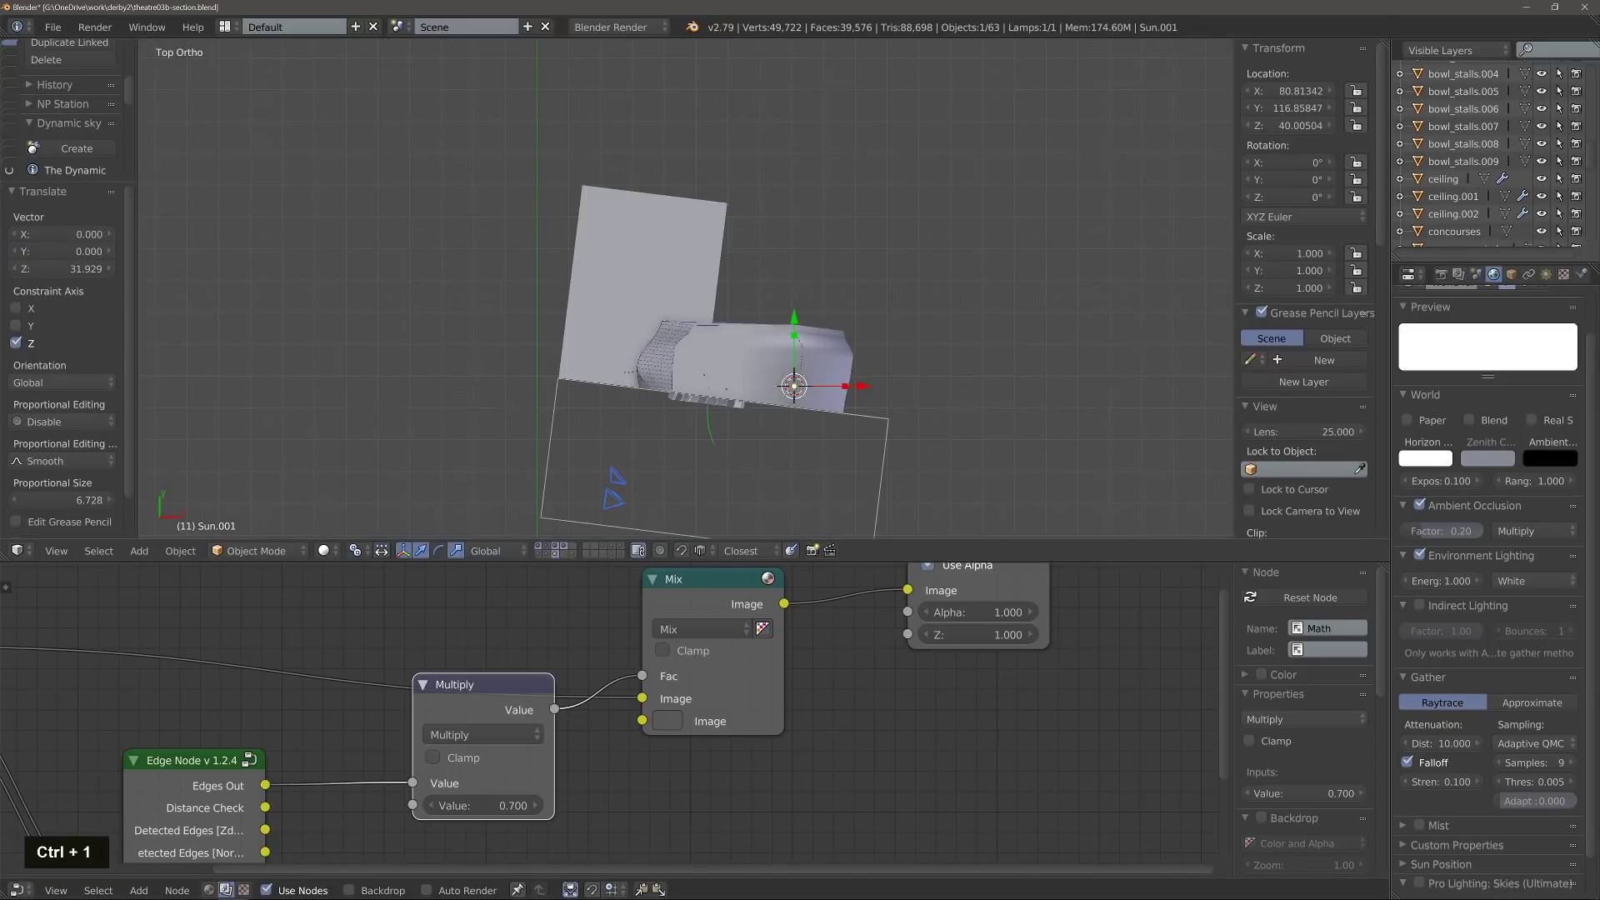
key(g)
click(776, 488)
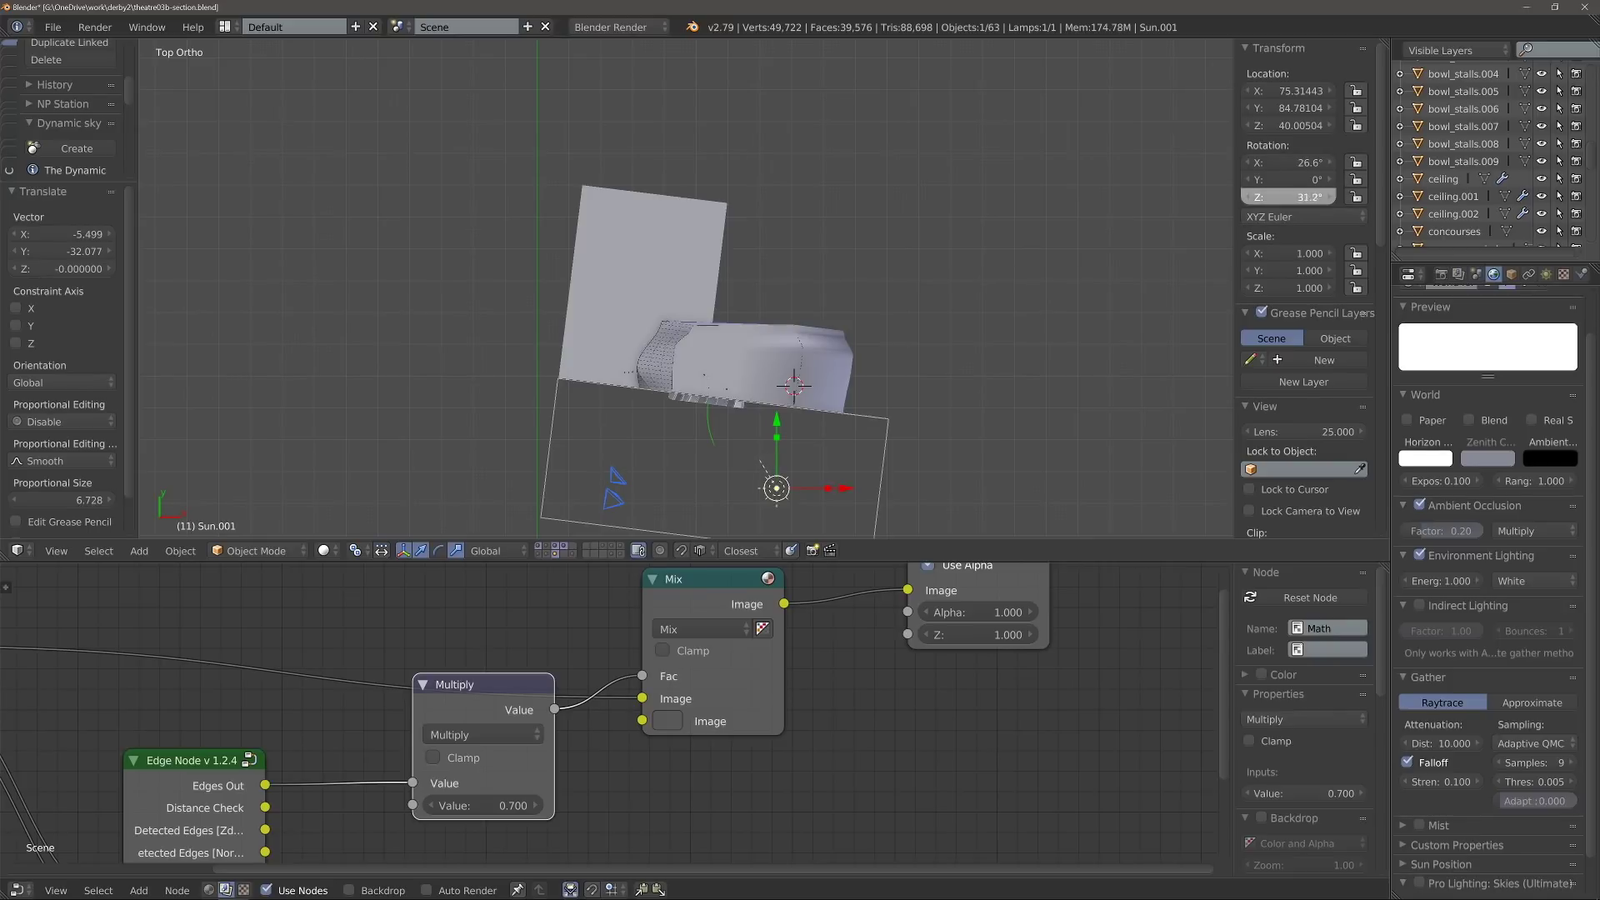
Step: Set the sun lamp's energy to 0.3
click(1546, 274)
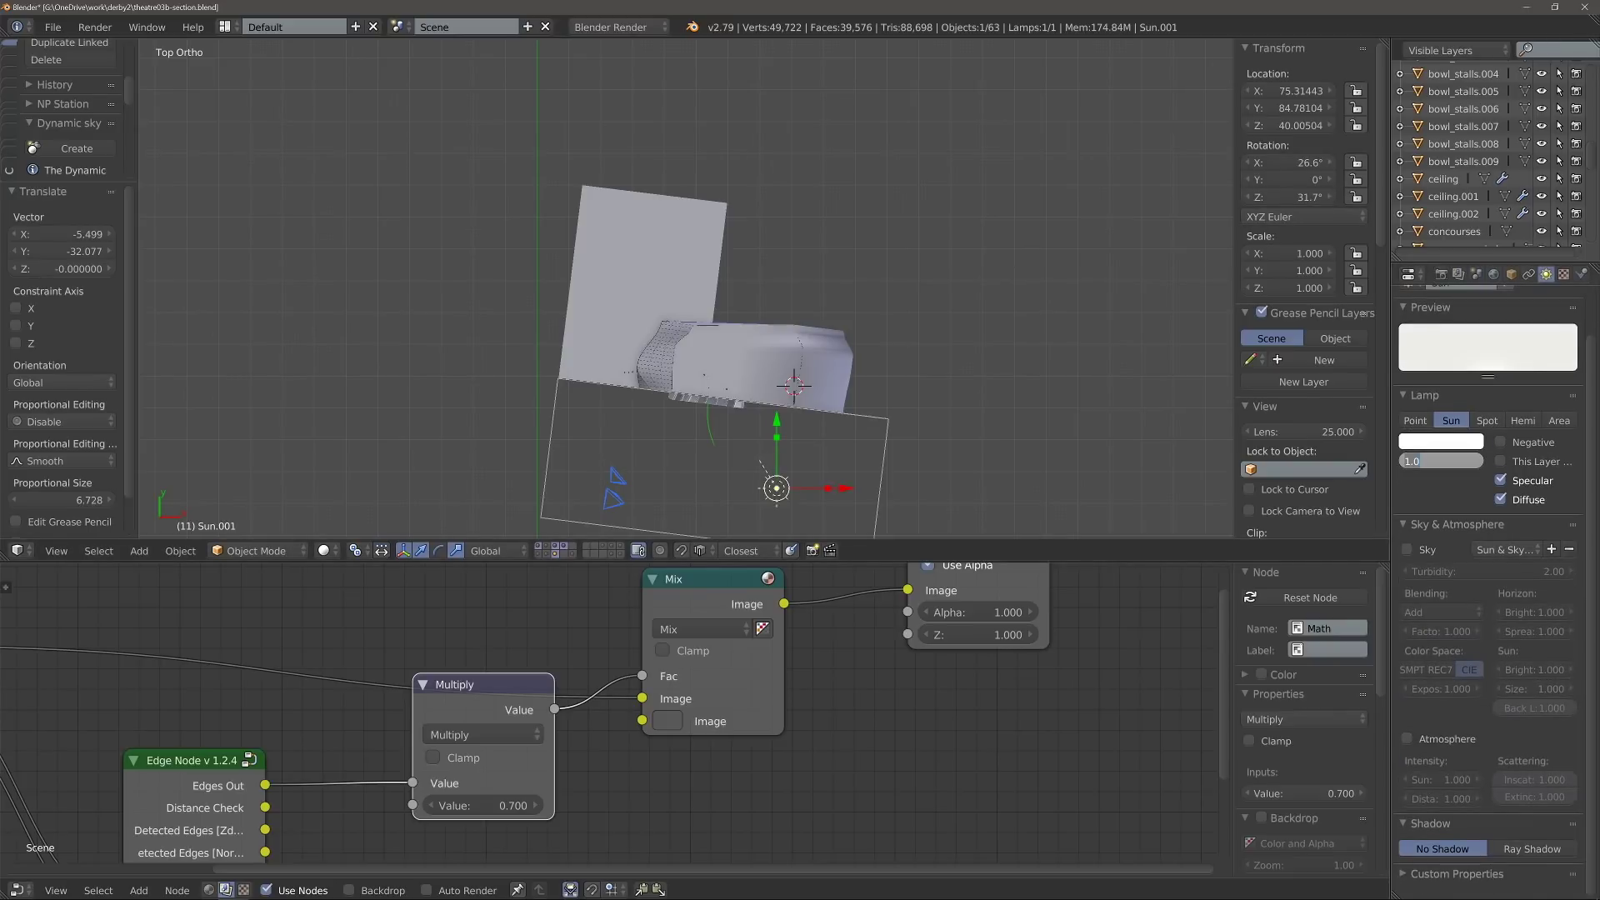
text(.3)
key(Return)
Step: Enable ray shadows on the sun lamp with 10 samples and a soft size of 50
click(1532, 848)
scroll(1500, 750, down, 3)
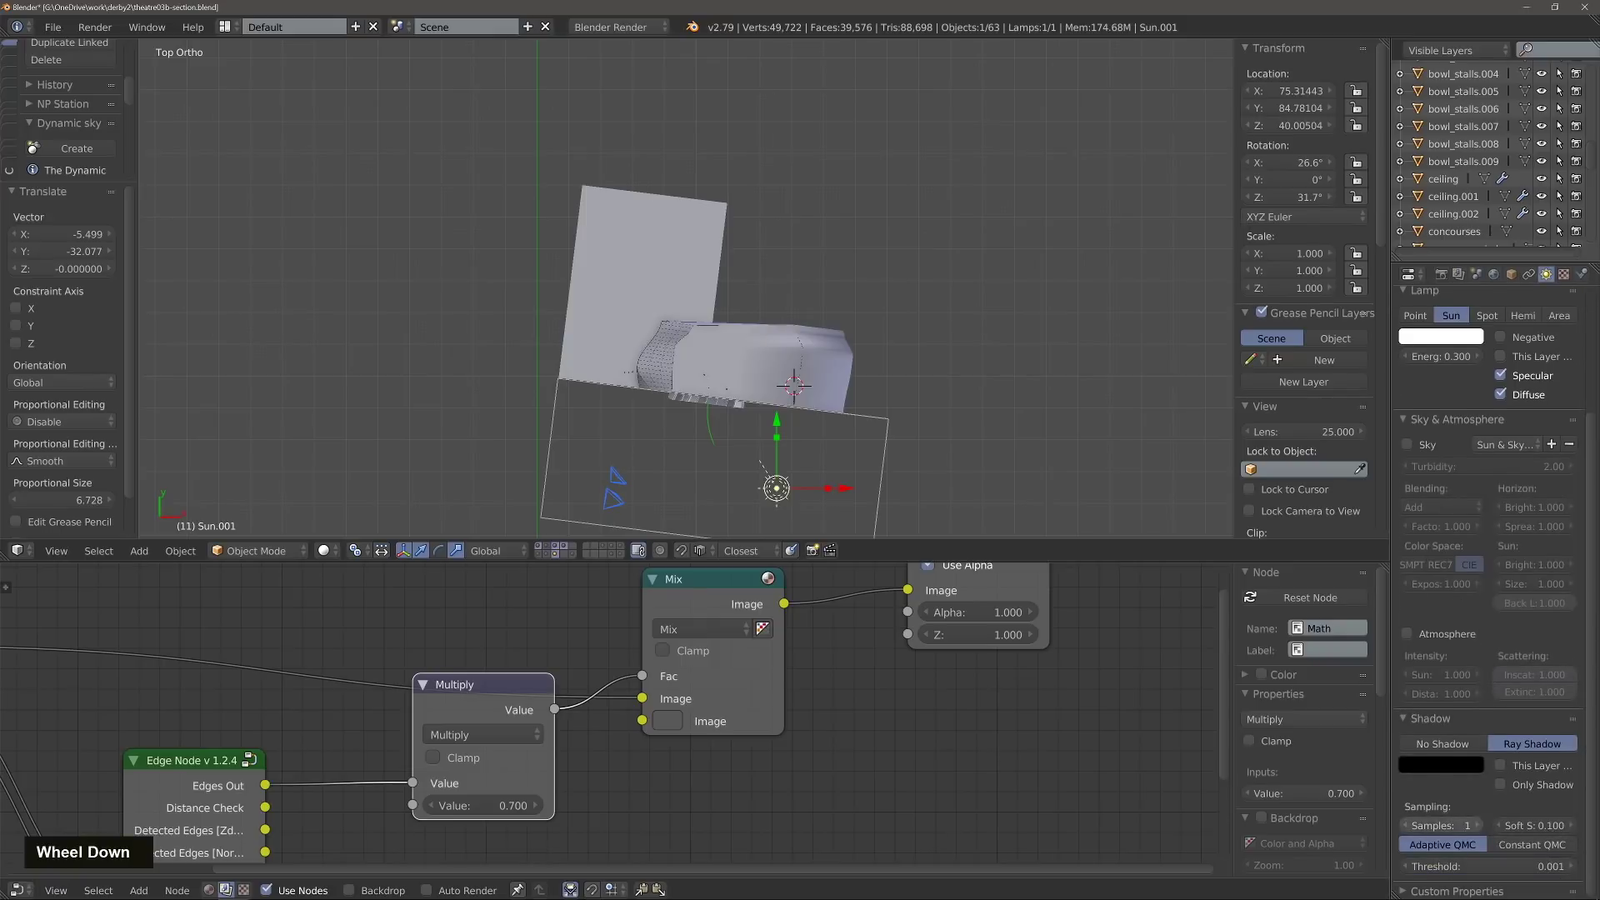
double_click(1533, 825)
Step: Preview the section in rendered shading from another viewpoint, run a test render, and leave the render
key(ctrl)
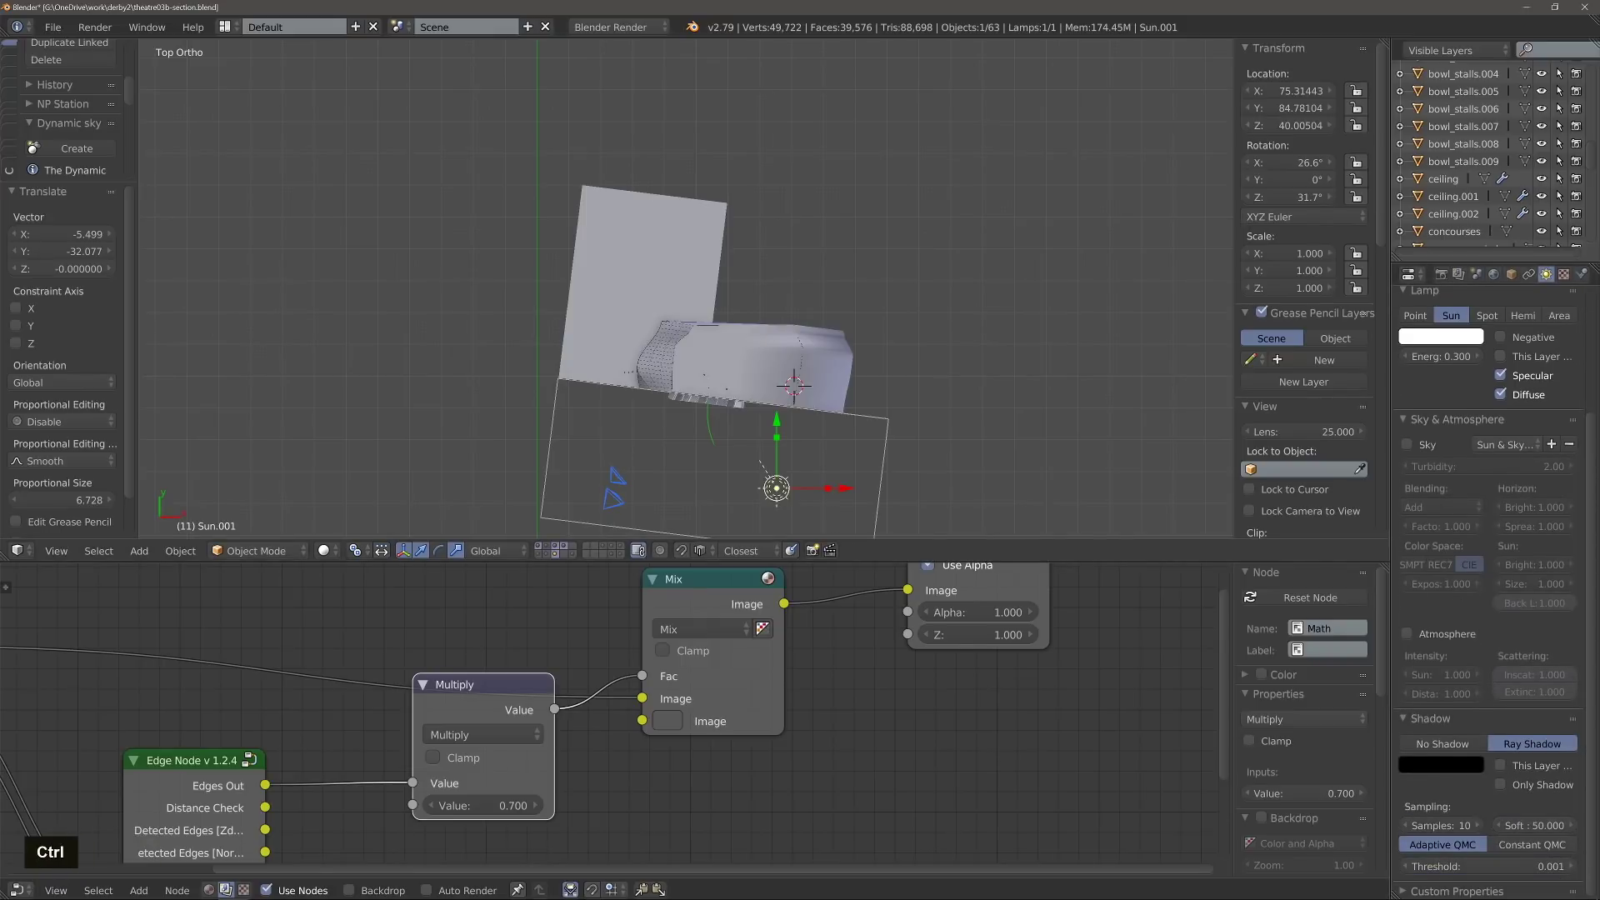
key(ctrl+KP_0)
key(shift+z)
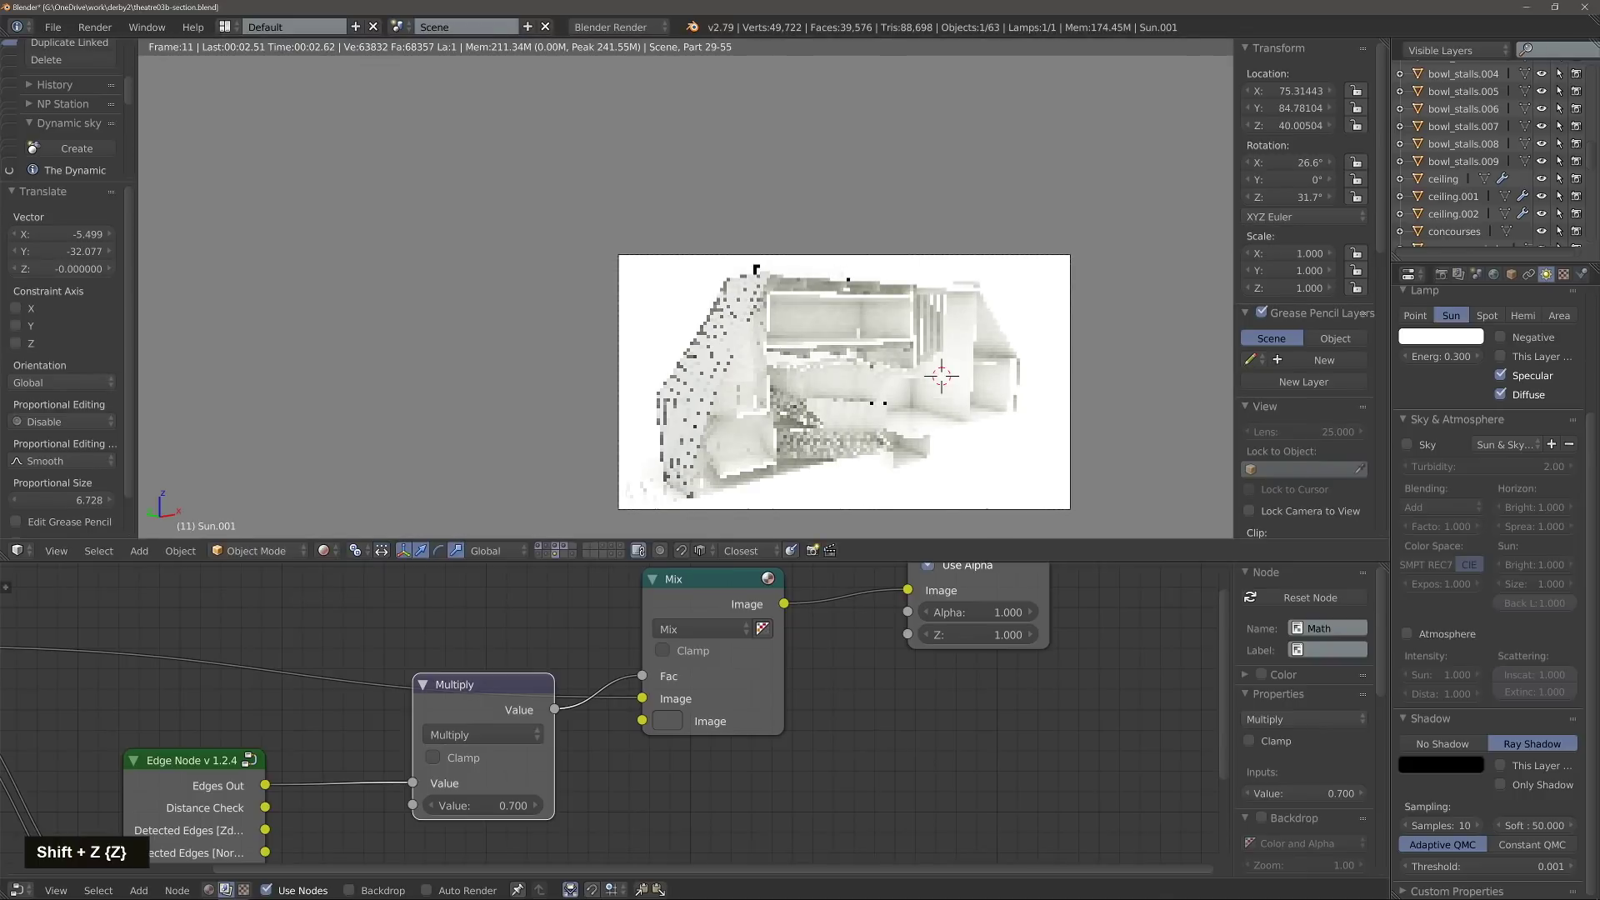
key(F12)
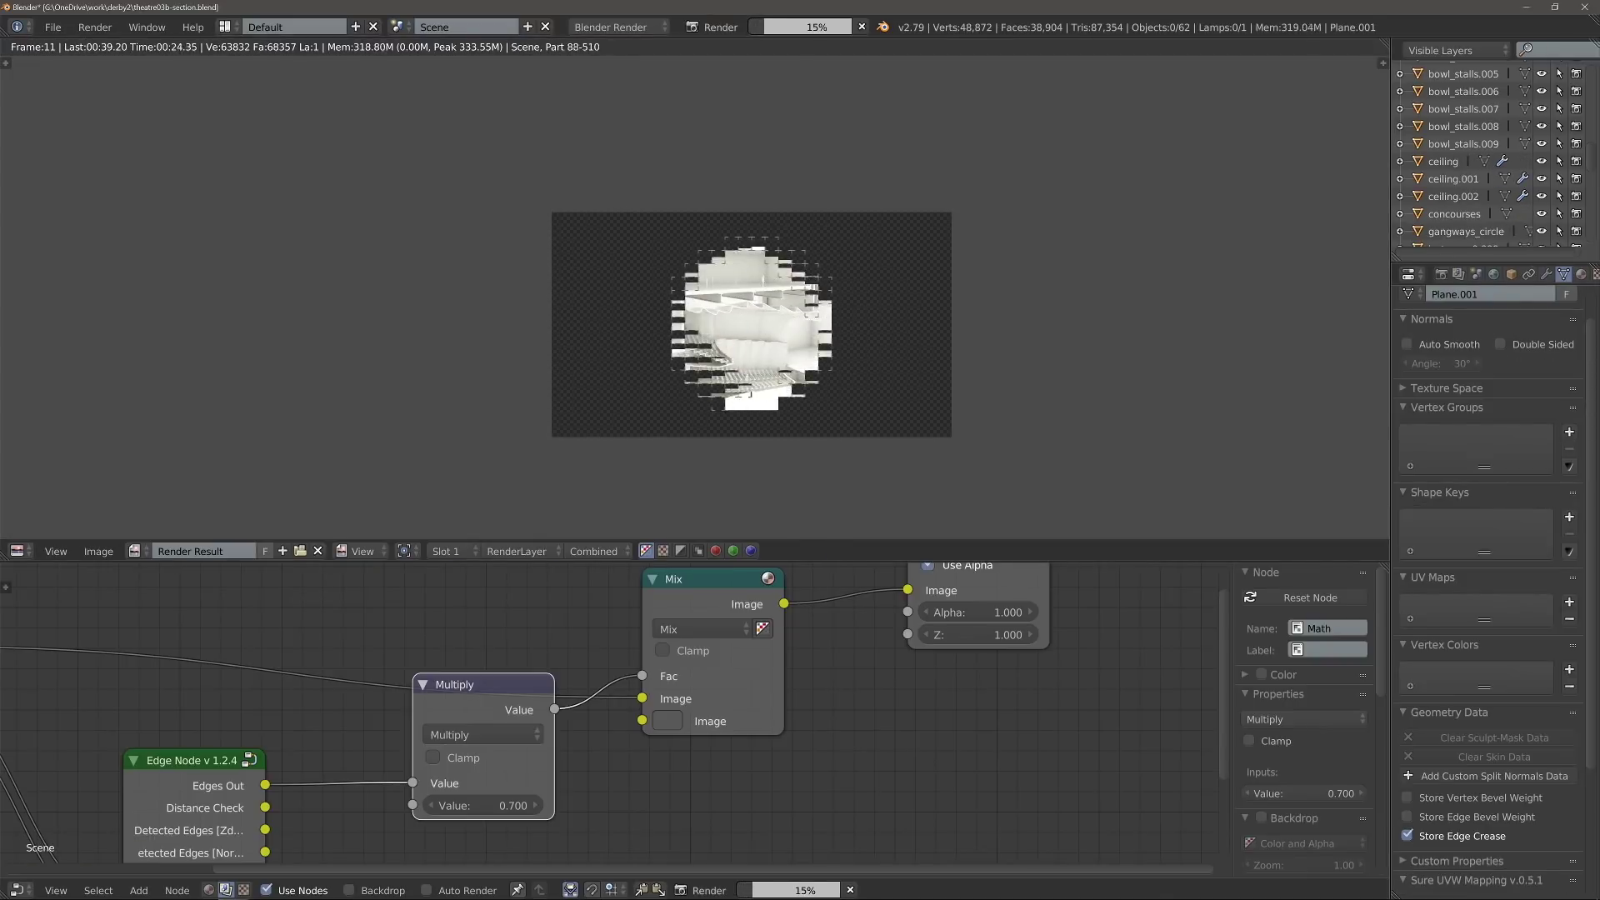
key(Escape)
Step: Lower the figures in the upper room of the section by 1.284 along Z
scroll(683, 292, up, 2)
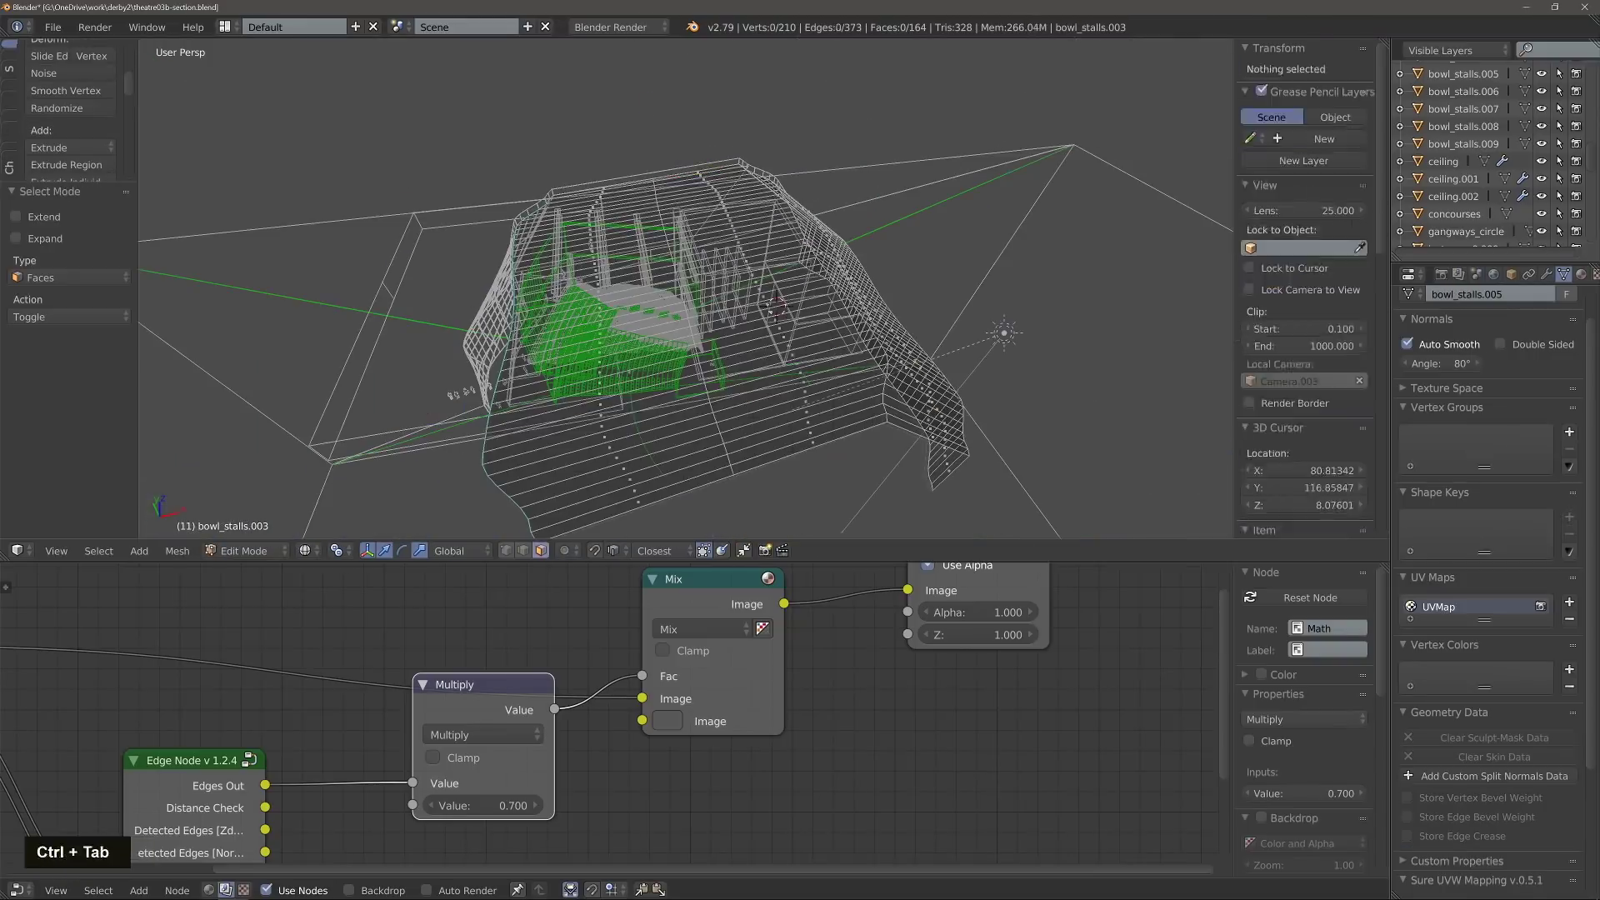
scroll(683, 291, up, 2)
middle_drag(683, 291, 750, 275)
key(g)
key(z)
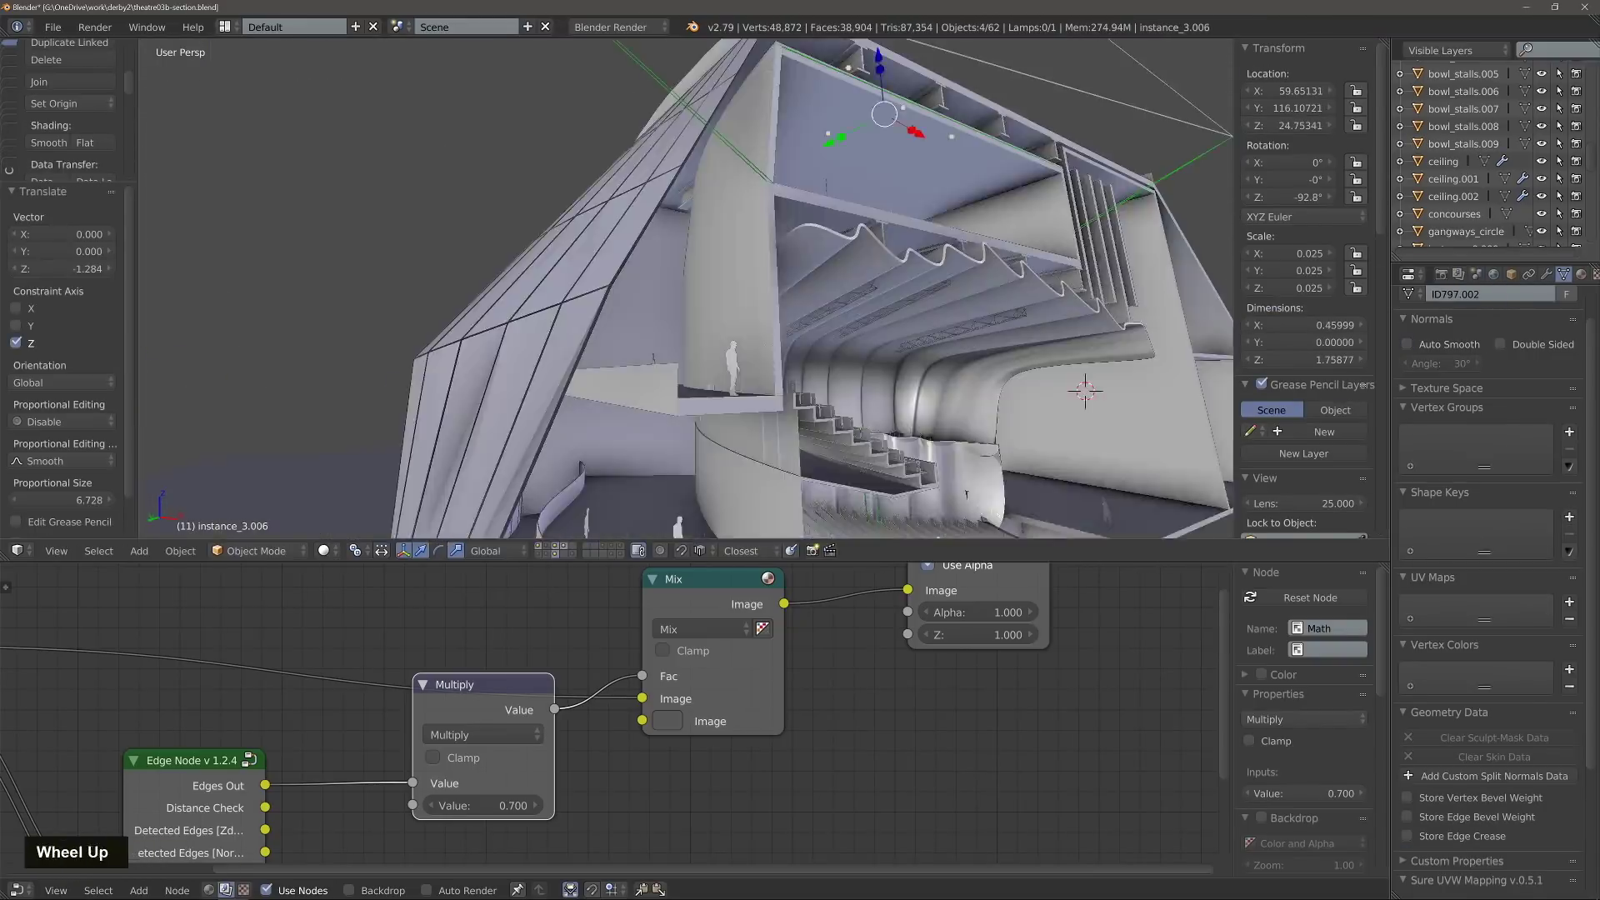
Step: Render the sectional perspective with the composited edge lines
scroll(683, 291, up, 2)
double_click(958, 433)
key(F12)
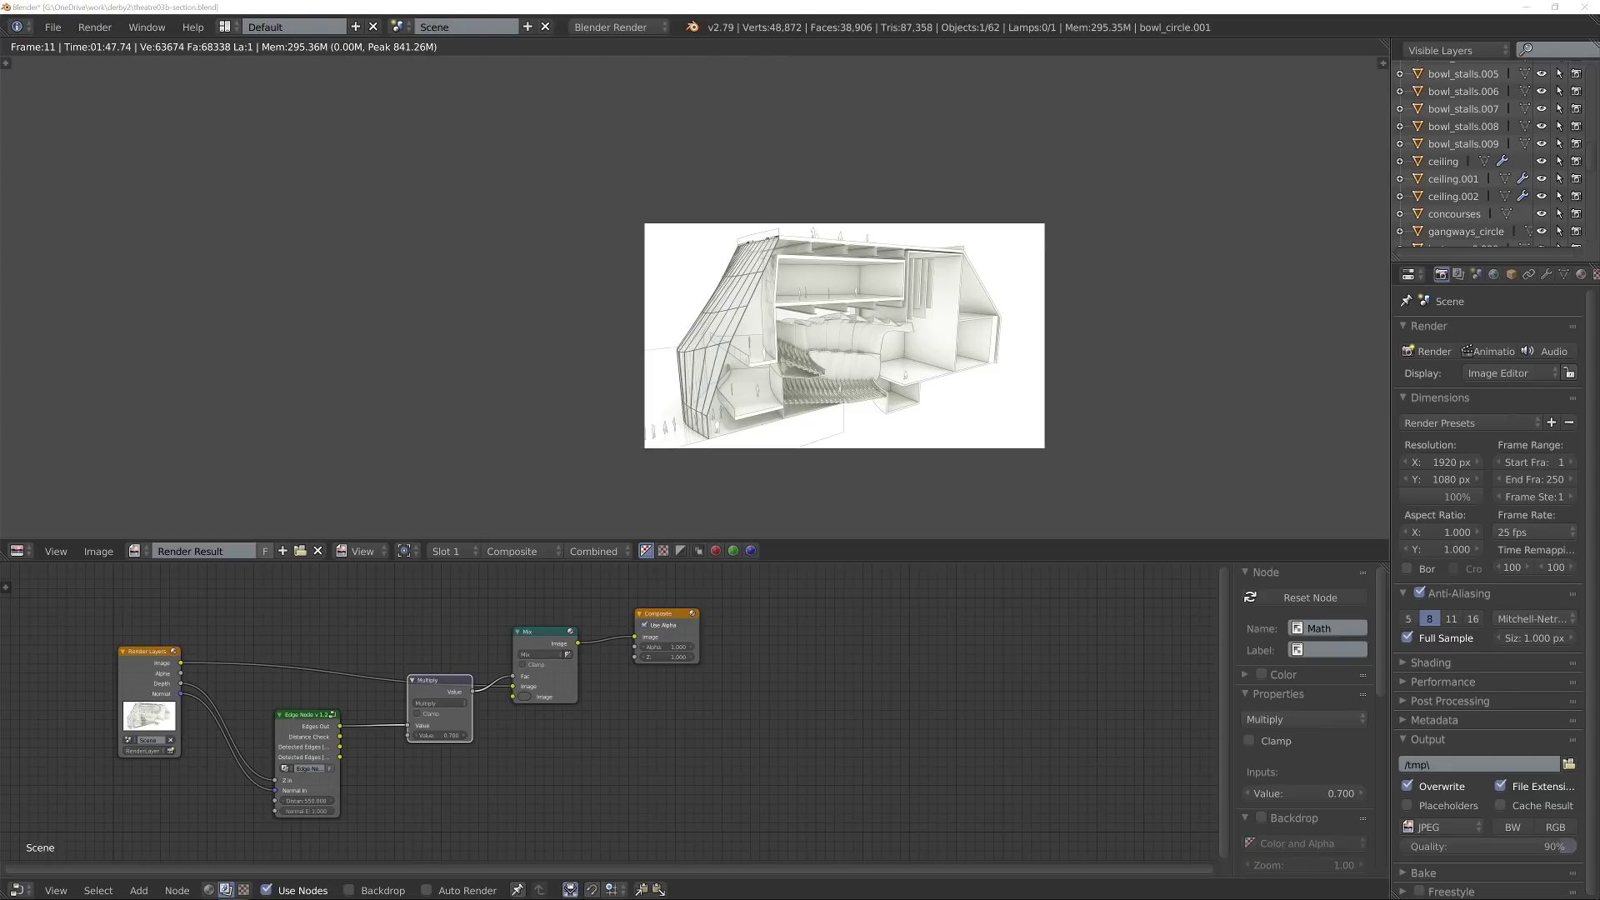
Step: Examine the finished render's edge lines, figures, seating and shadows up close, then save the file
scroll(858, 408, up, 4)
scroll(858, 408, down, 3)
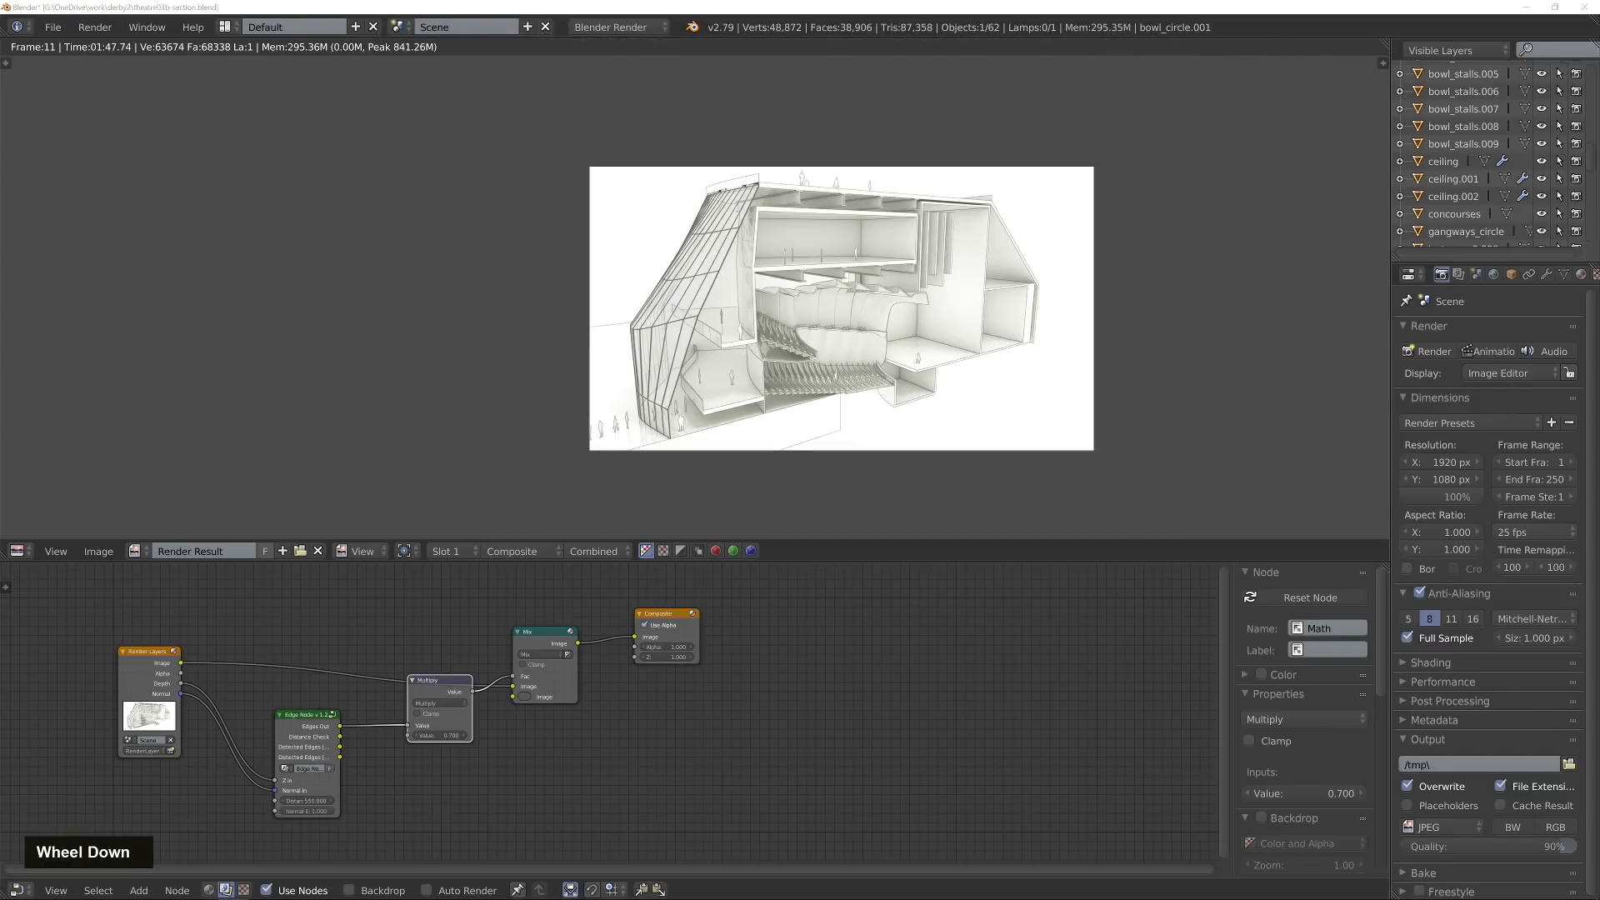
scroll(947, 349, down, 3)
scroll(948, 348, up, 5)
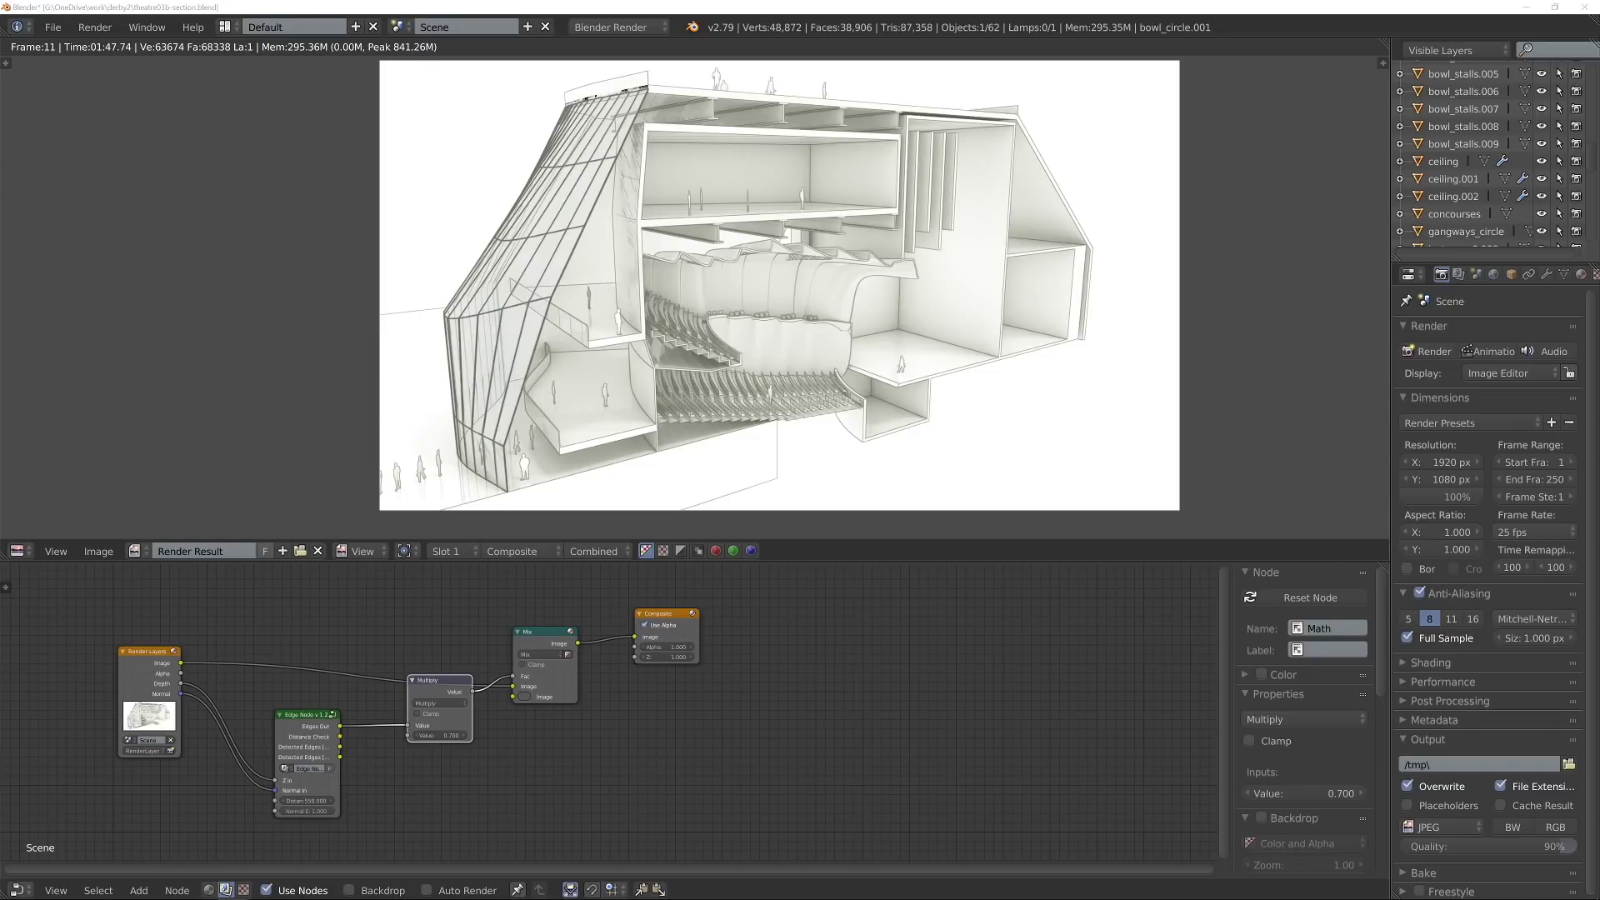
scroll(779, 285, down, 3)
scroll(820, 292, up, 5)
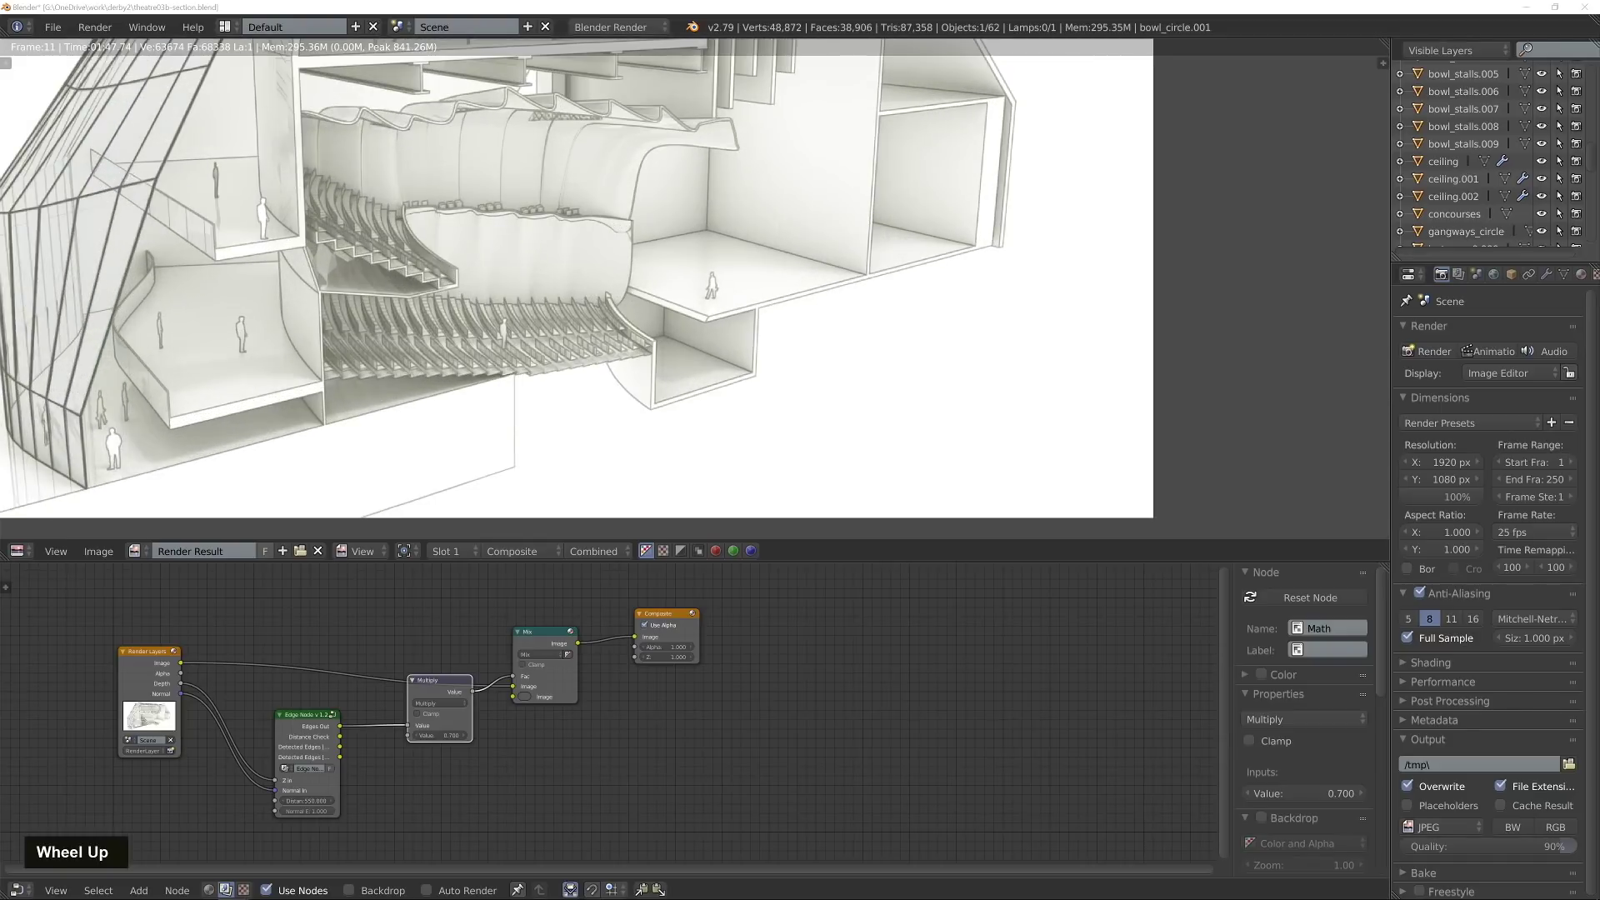
scroll(774, 437, down, 3)
key(shift+space)
scroll(717, 491, up, 4)
scroll(734, 465, down, 1)
middle_drag(735, 465, 725, 482)
key(shift+space)
scroll(700, 347, down, 2)
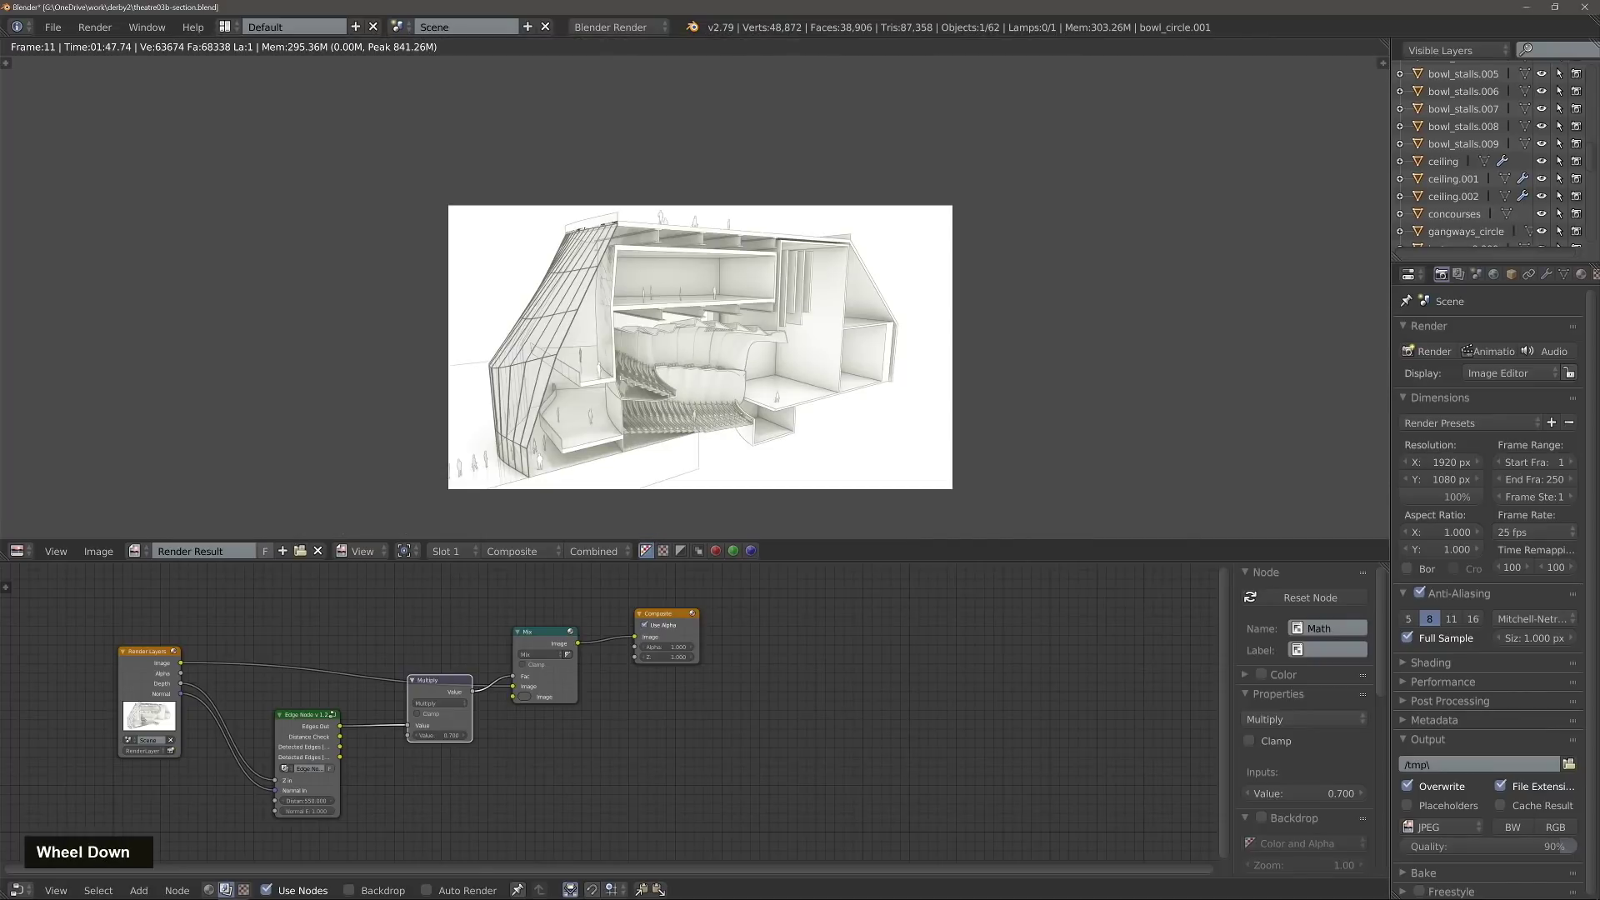
key(ctrl+s)
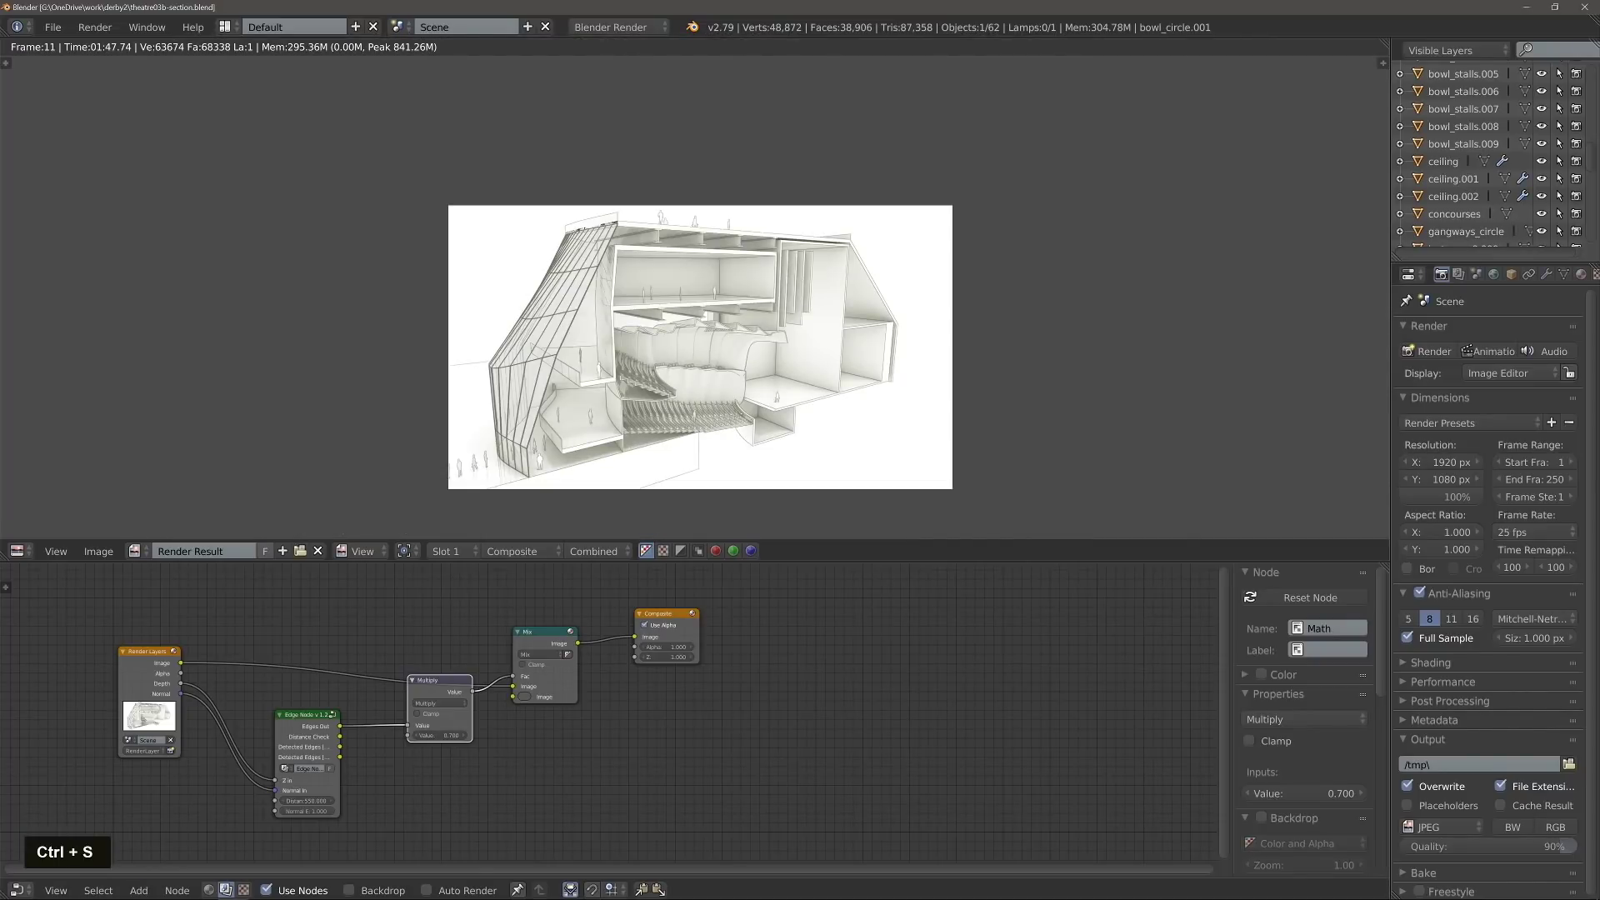